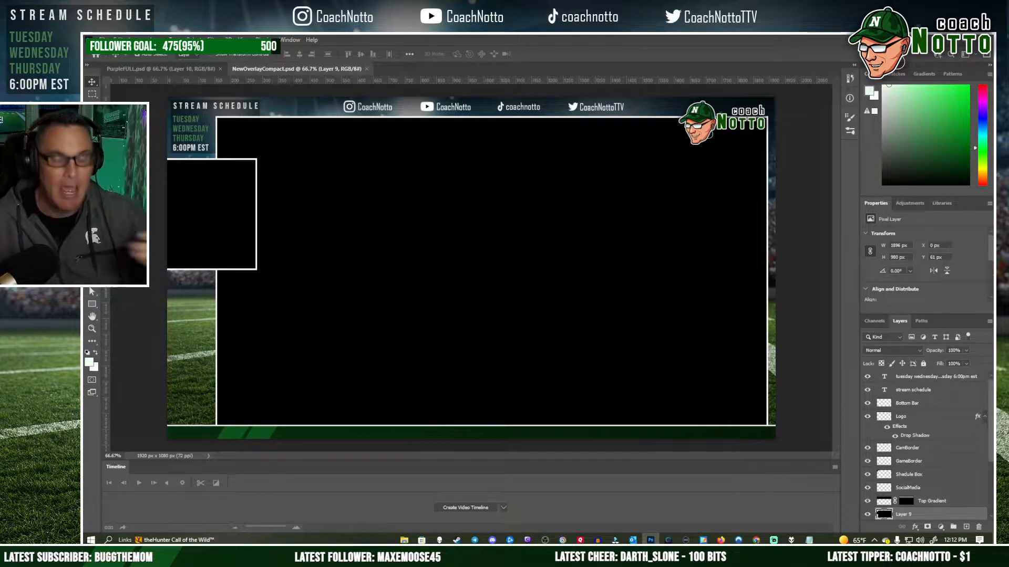
Create a new 1920 x 1080 px RGB document at 72.009 pixels/inch with white background contents
left_click(160, 69)
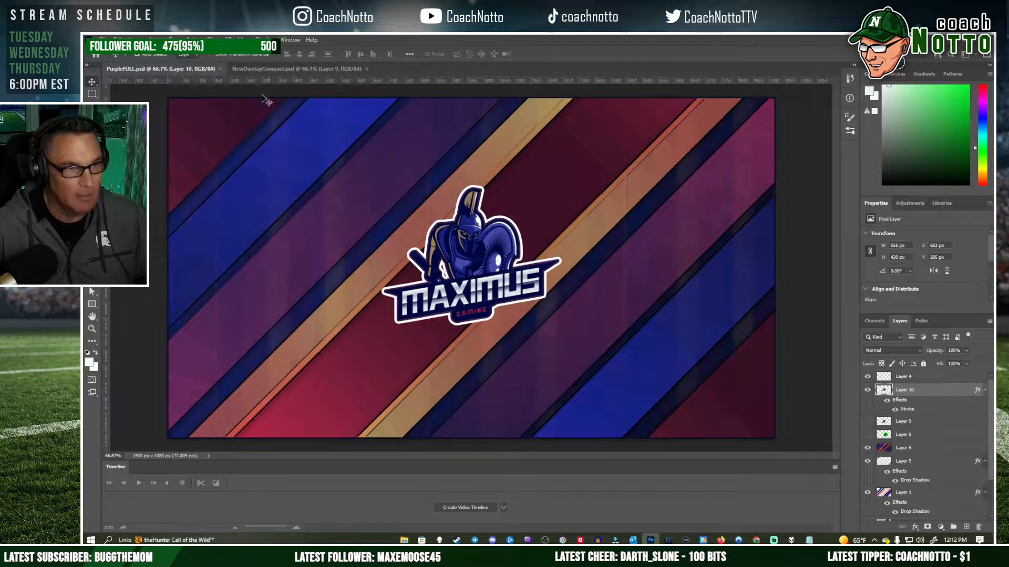
left_click(273, 70)
left_click(101, 40)
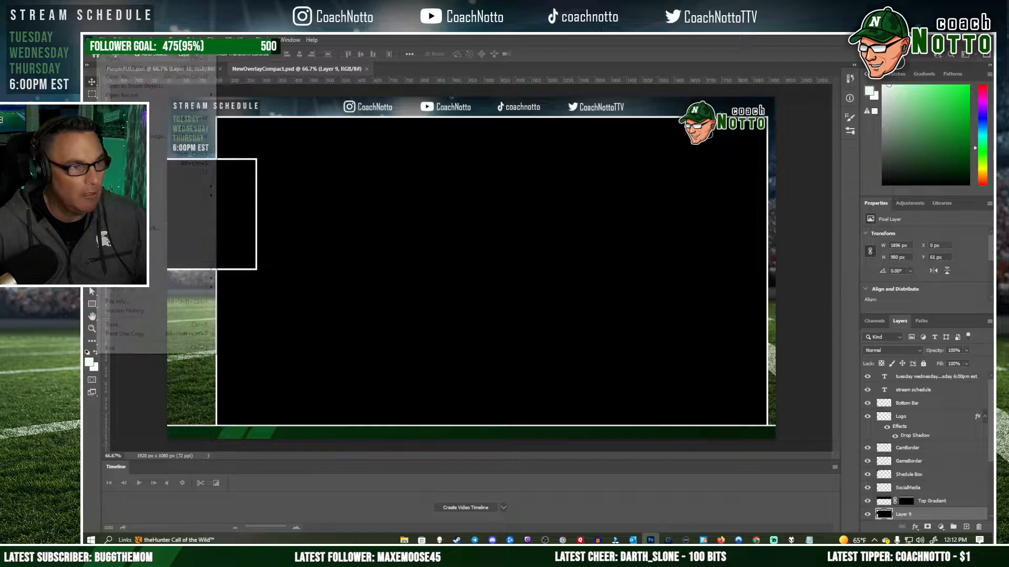
left_click(115, 49)
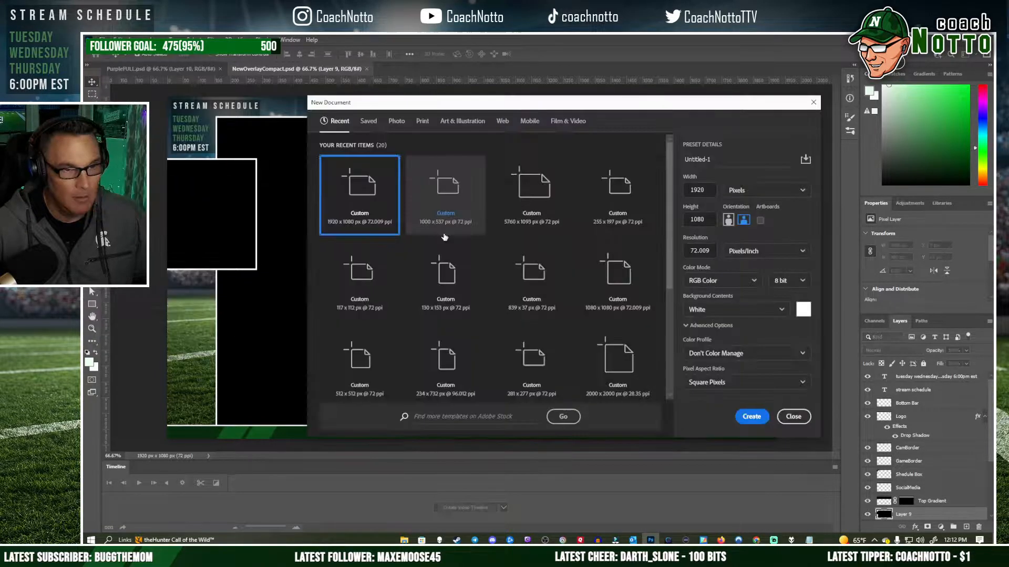
left_click(751, 417)
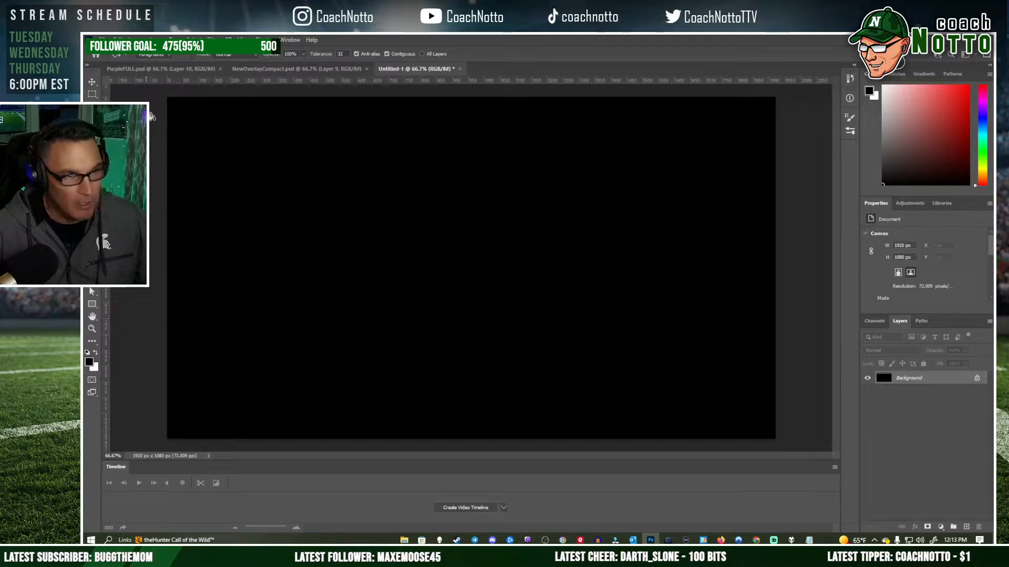
Copy the entire black canvas of the untitled document and paste it as a new layer
left_click(297, 69)
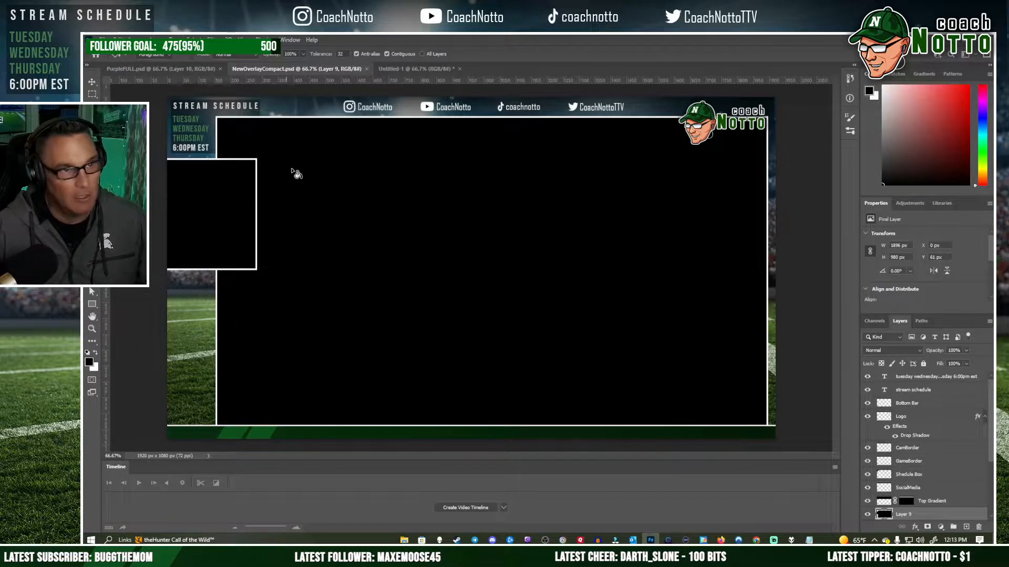
left_click(403, 70)
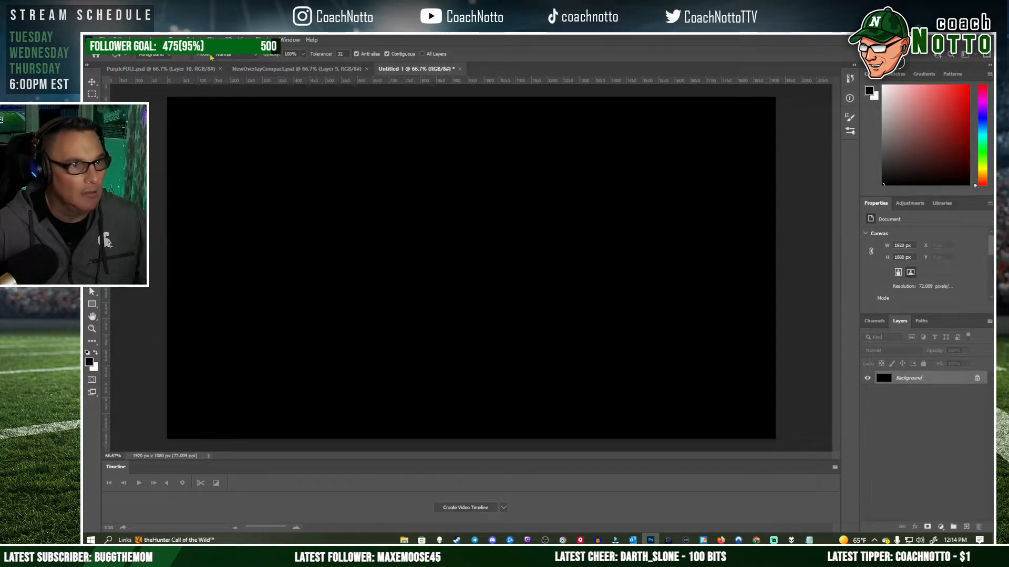
left_click(190, 40)
left_click(198, 59)
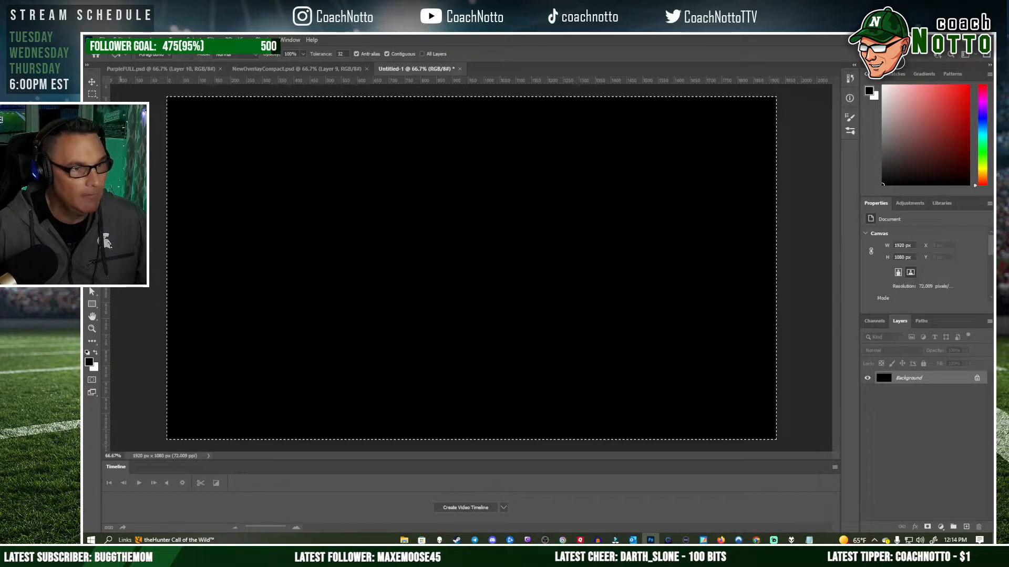
left_click(117, 40)
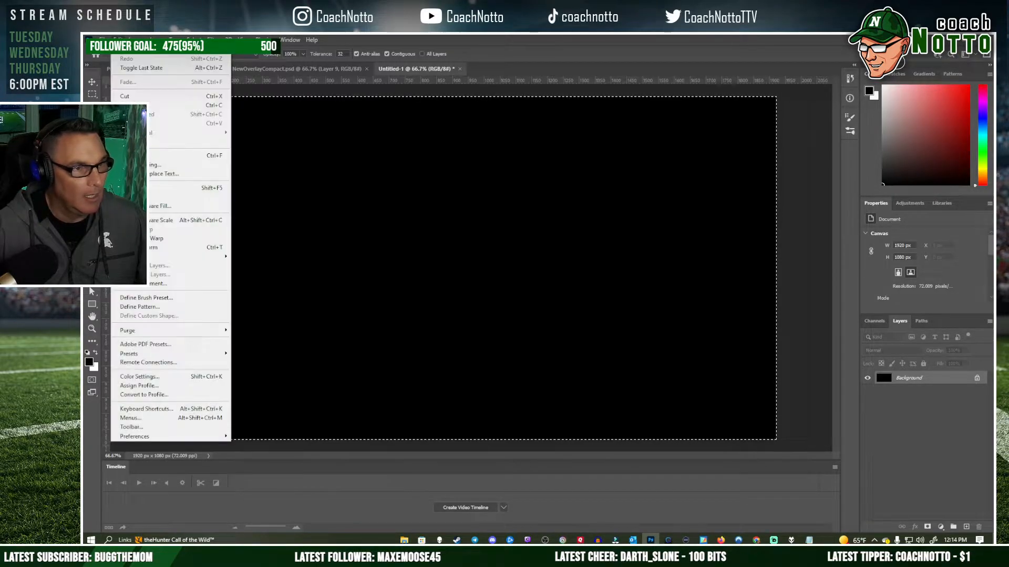
left_click(134, 105)
key("ctrl+v")
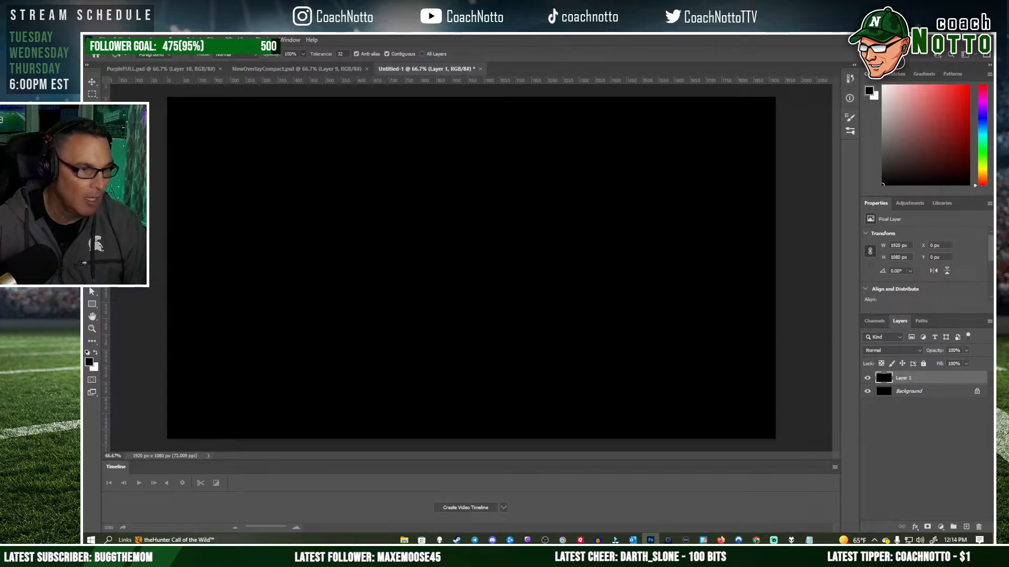
Set the foreground colour to mid-grey (#727272) and fill the pasted layer with it
left_click(89, 361)
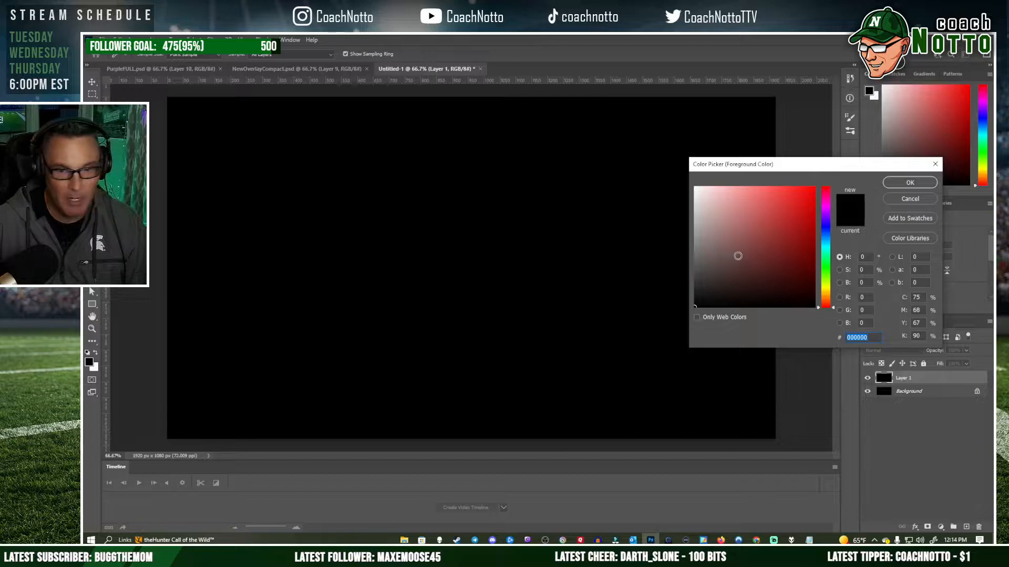
left_click_drag(731, 255, 653, 253)
left_click(909, 185)
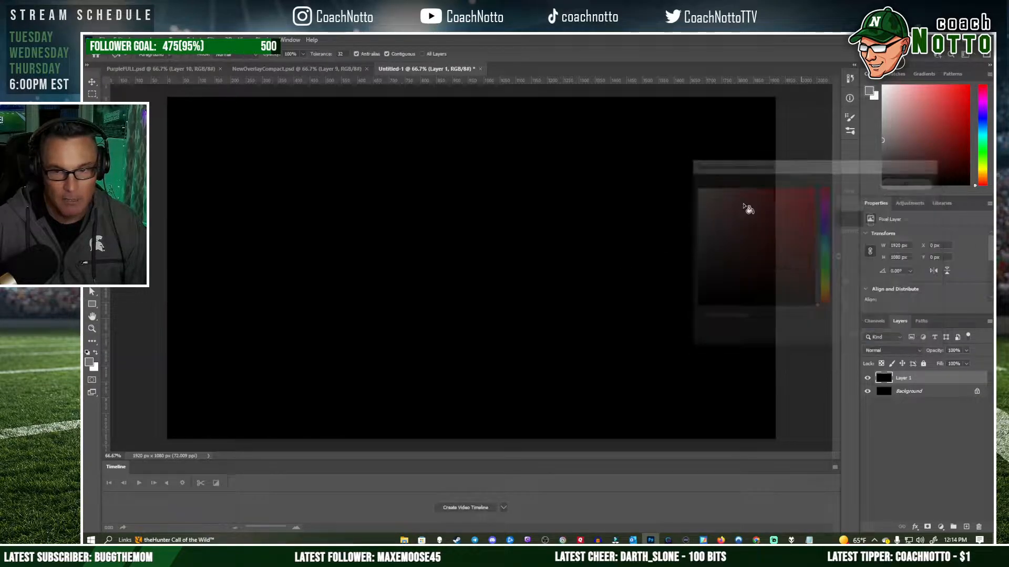
left_click(300, 233)
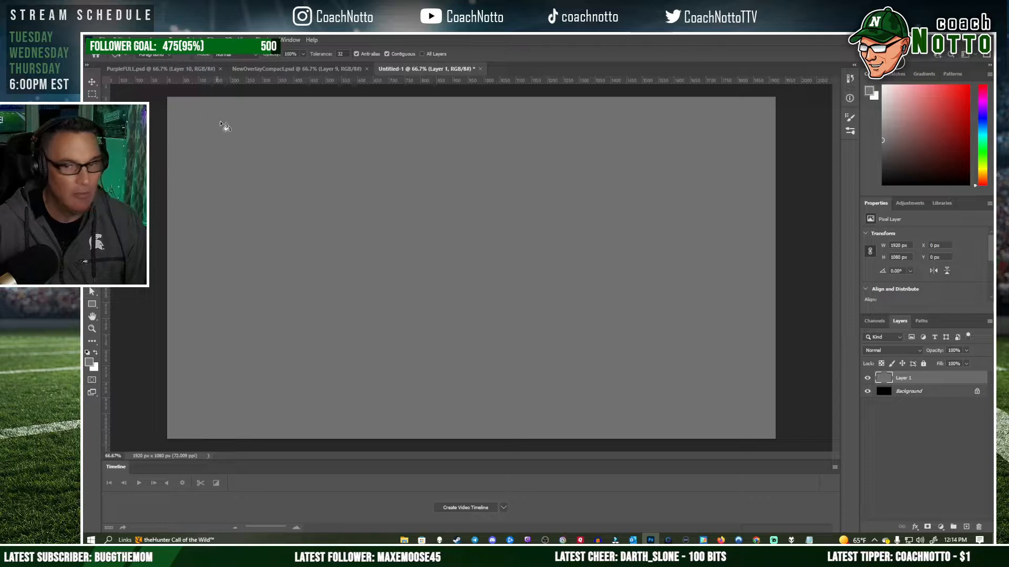
Scale the grey layer down to about 1732 x 974 px, leaving a wide black margin along the canvas's left side
left_click(118, 39)
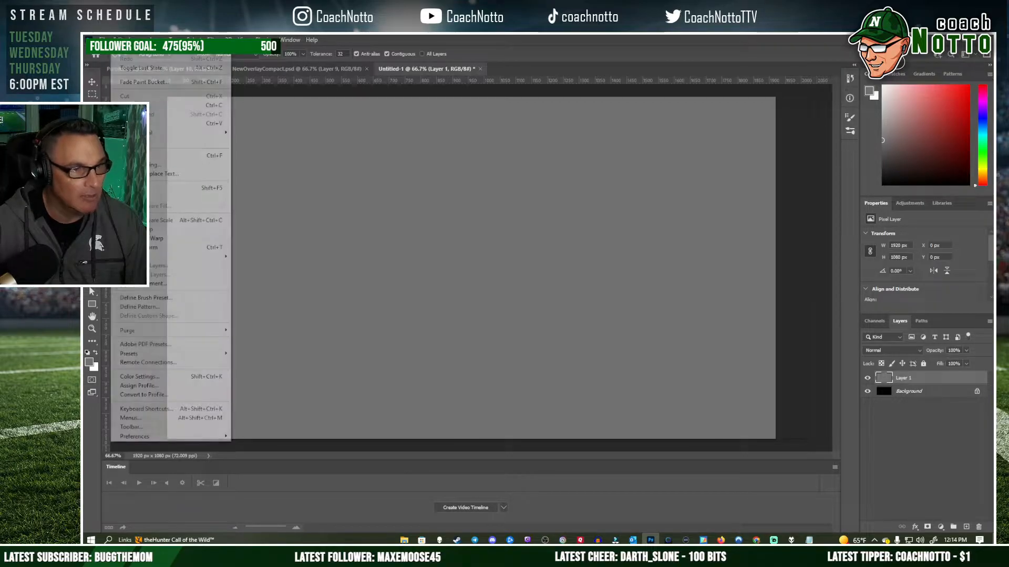
mouse_move(158, 263)
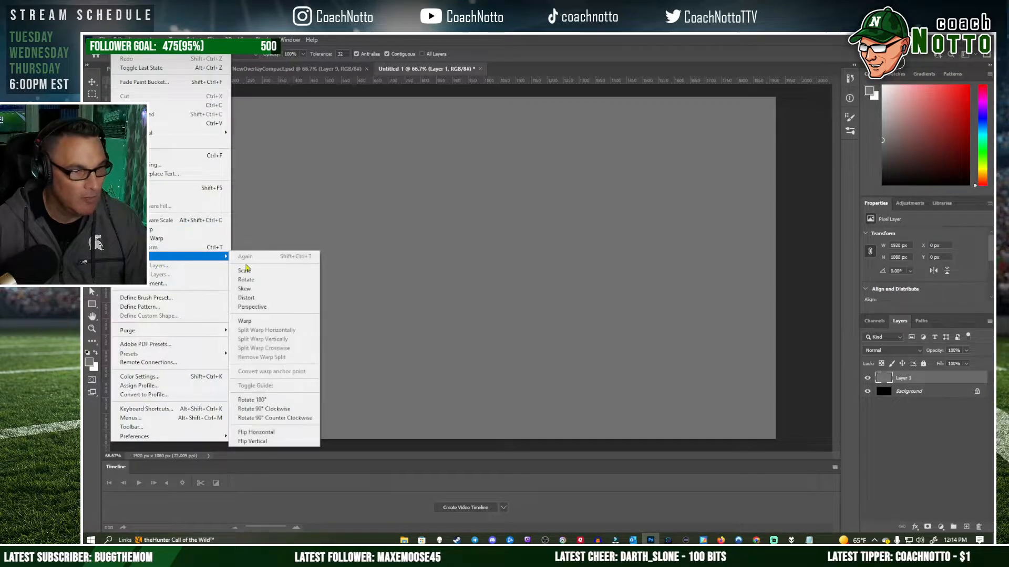
left_click(247, 265)
left_click_drag(168, 98, 230, 119)
left_click(93, 82)
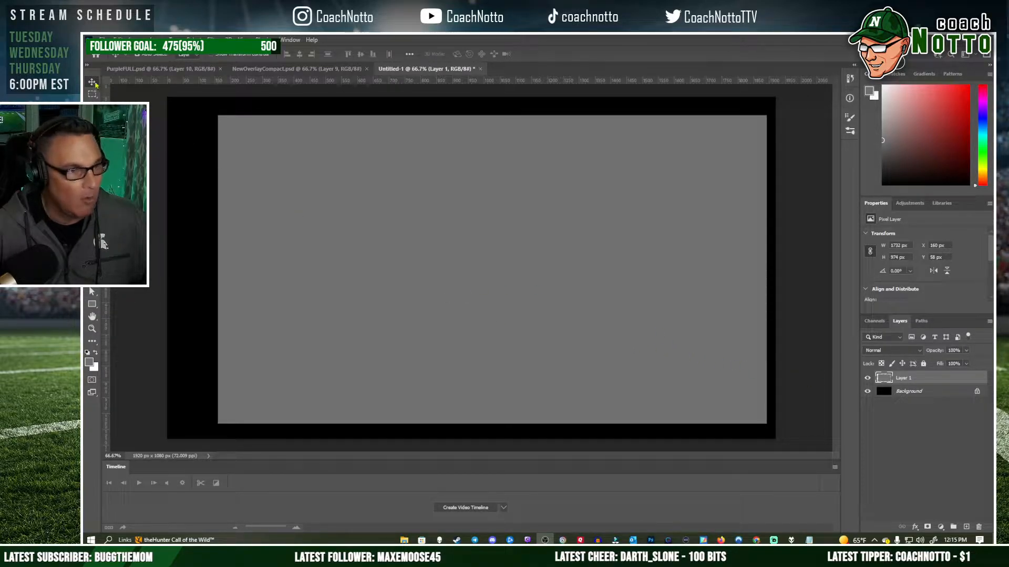
Nudge the grey game area 4 px left and 4 px down, using the game frame in NewOverlayCompact.psd as reference
key("Left")
key("Left")
key("Left")
key("Left")
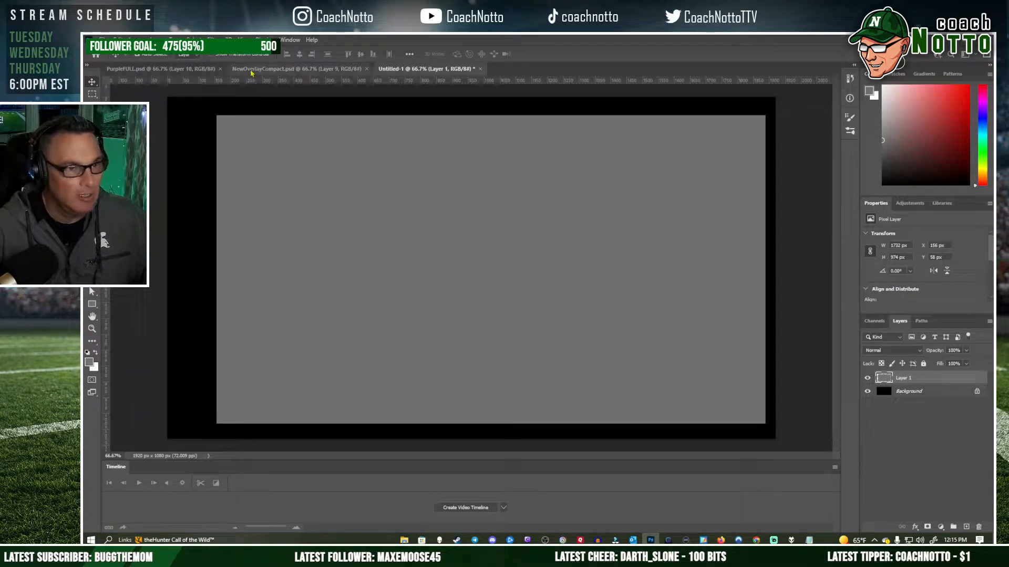
left_click(297, 69)
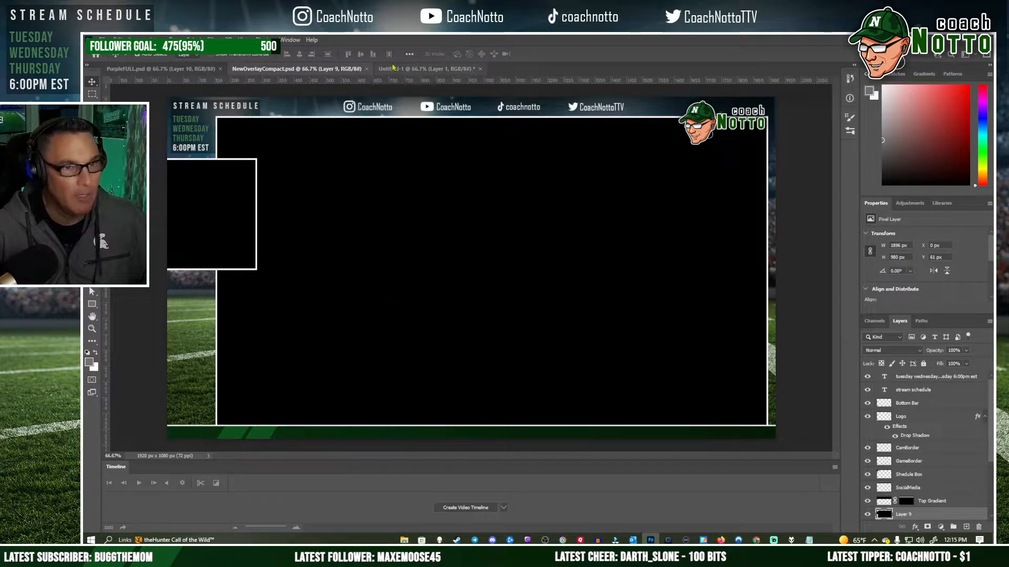
left_click(425, 69)
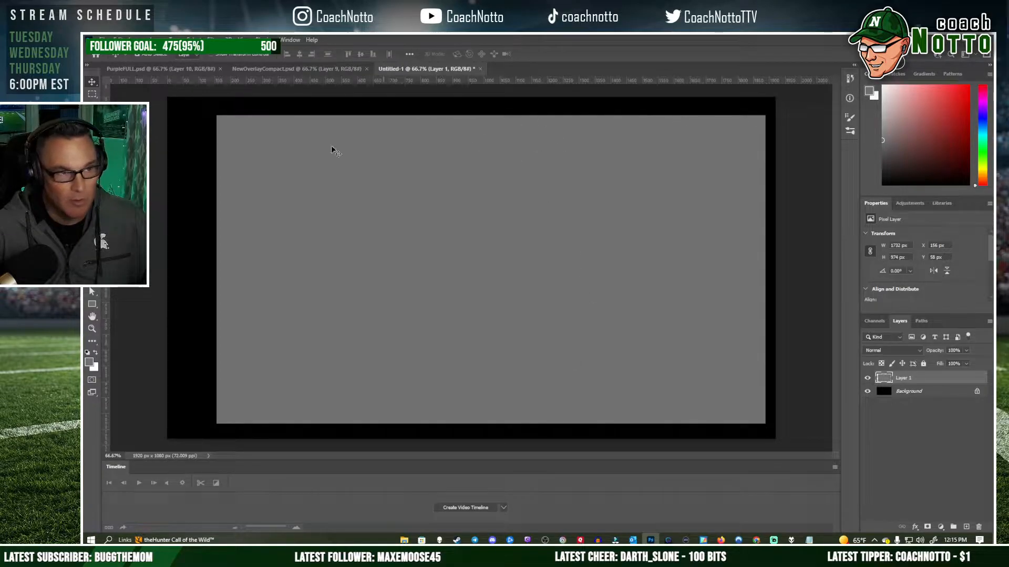
key("Down")
key("Down")
key("Down")
key("Down")
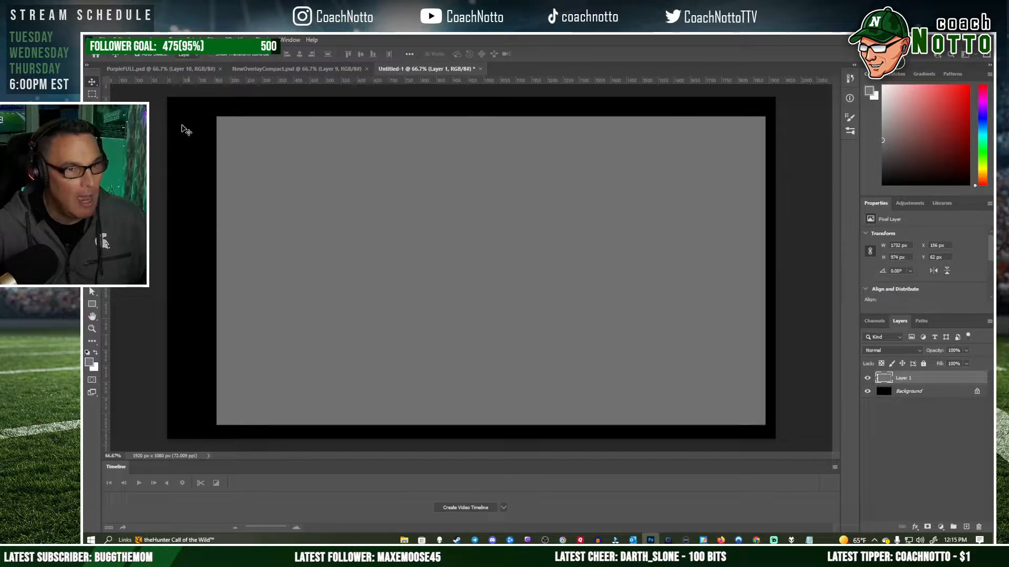
Toggle Layer 9's visibility in NewOverlayCompact.psd to examine the gameplay capture and the camera opening
left_click(286, 70)
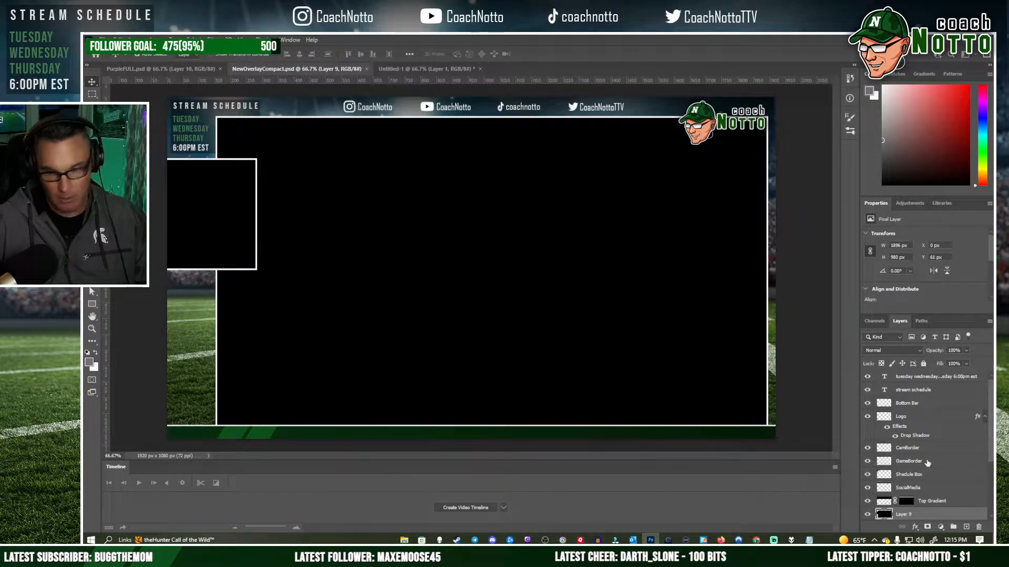
scroll(927, 462, "down", 3)
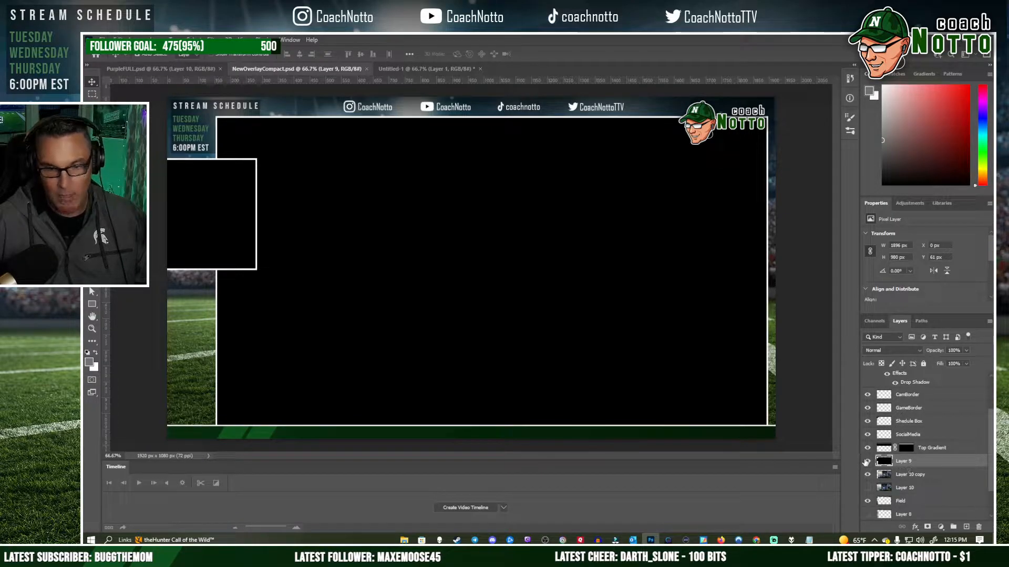
left_click(867, 462)
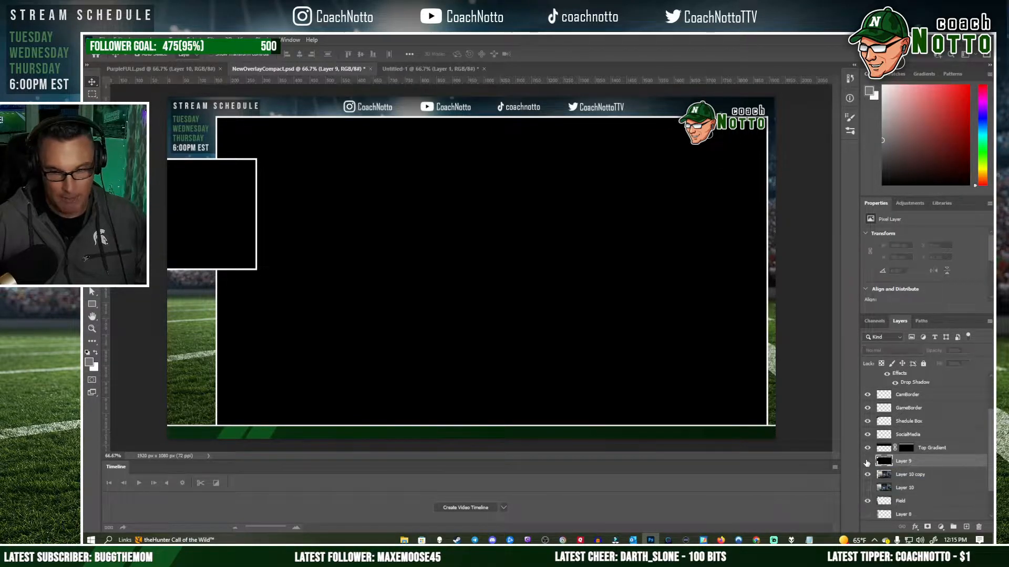
left_click(906, 475)
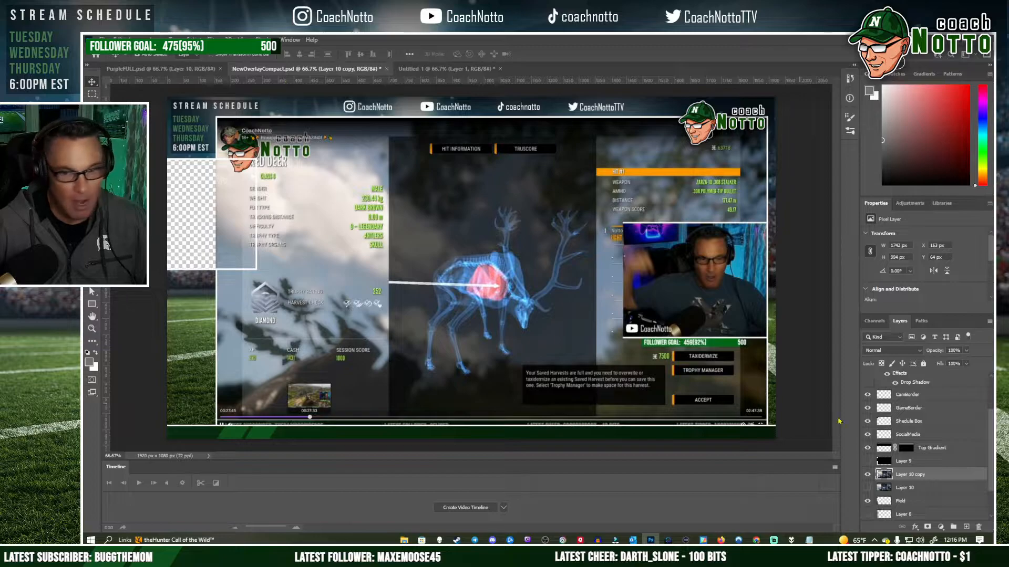
left_click(867, 461)
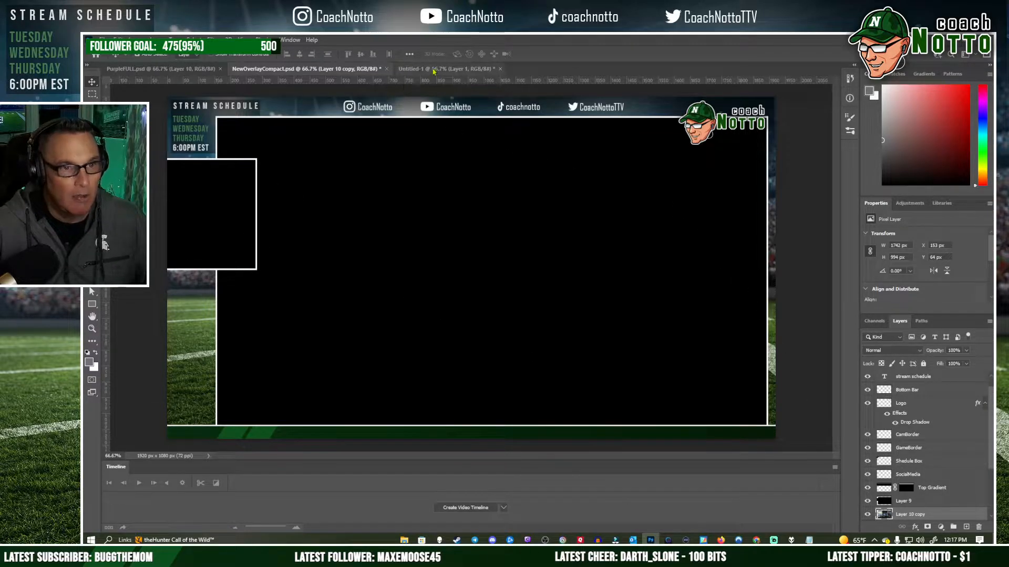
left_click(410, 71)
left_click(305, 68)
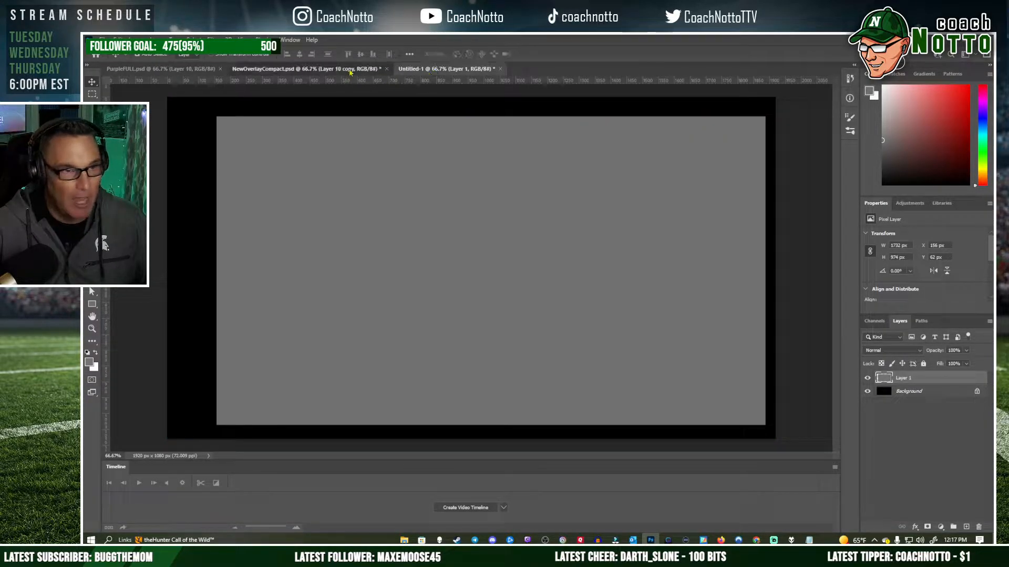
left_click(867, 500)
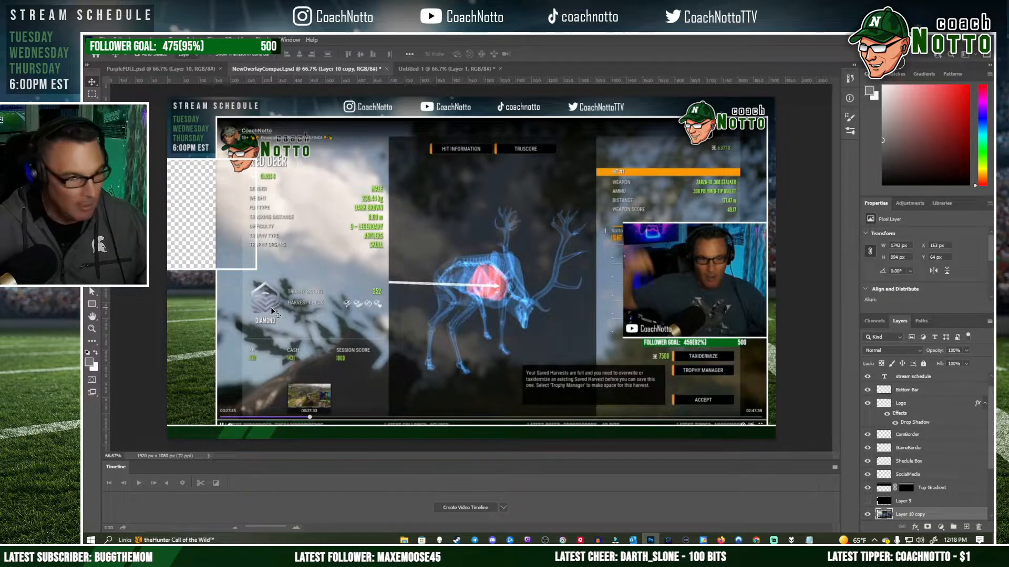
Add a new layer to the untitled document and select a camera rectangle about 260 x 342 px at the canvas's left edge
key("ctrl+Tab")
left_click(990, 321)
left_click(906, 168)
left_click(615, 181)
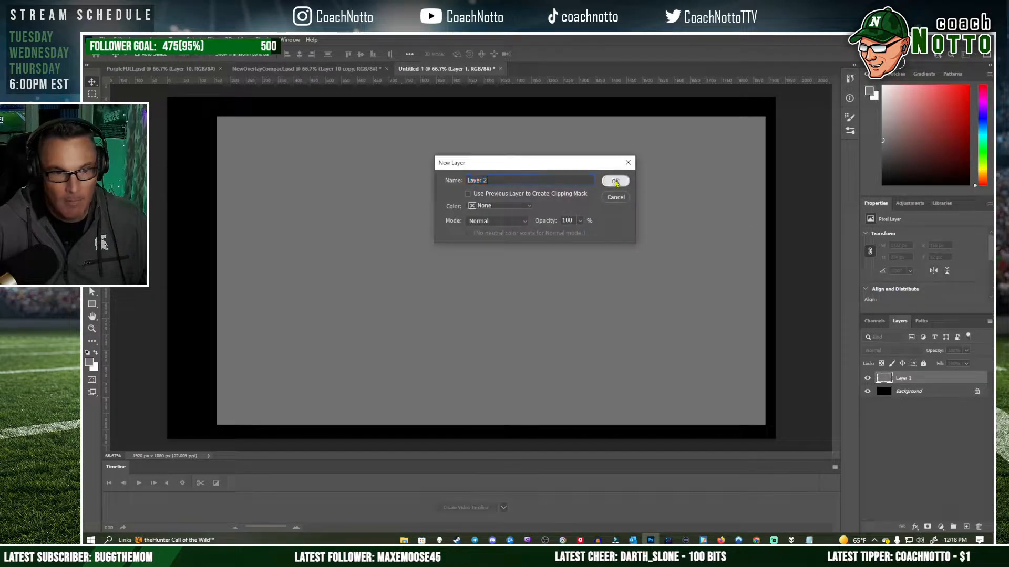
left_click(92, 95)
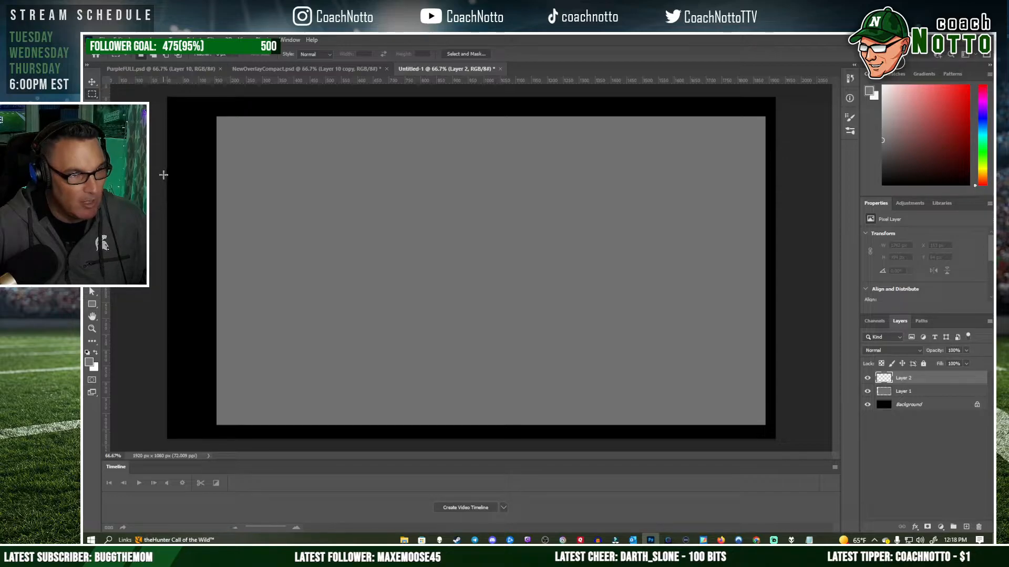
left_click_drag(167, 175, 250, 284)
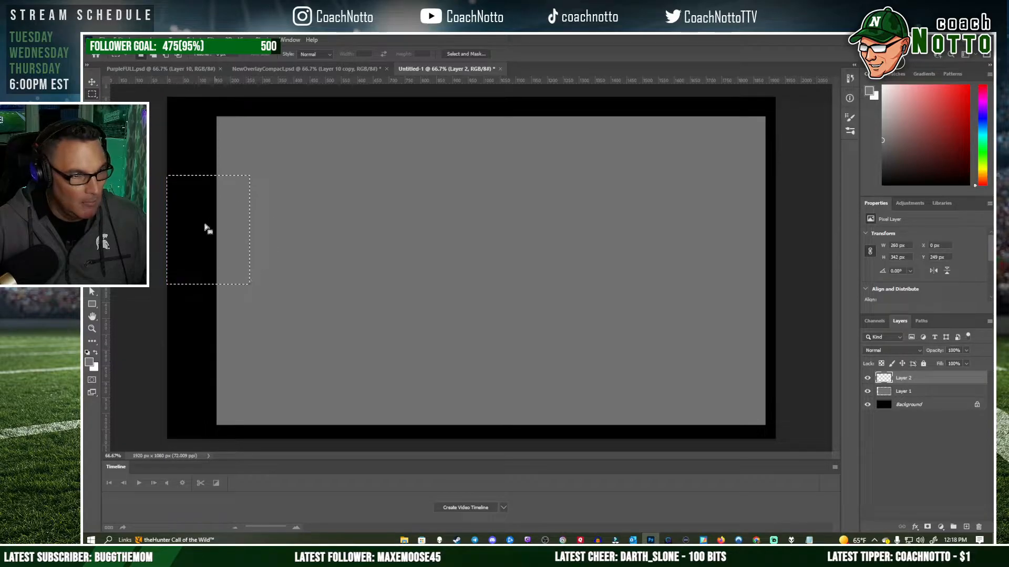
Choose a darker grey foreground colour and fill the camera rectangle selection with it
left_click(90, 362)
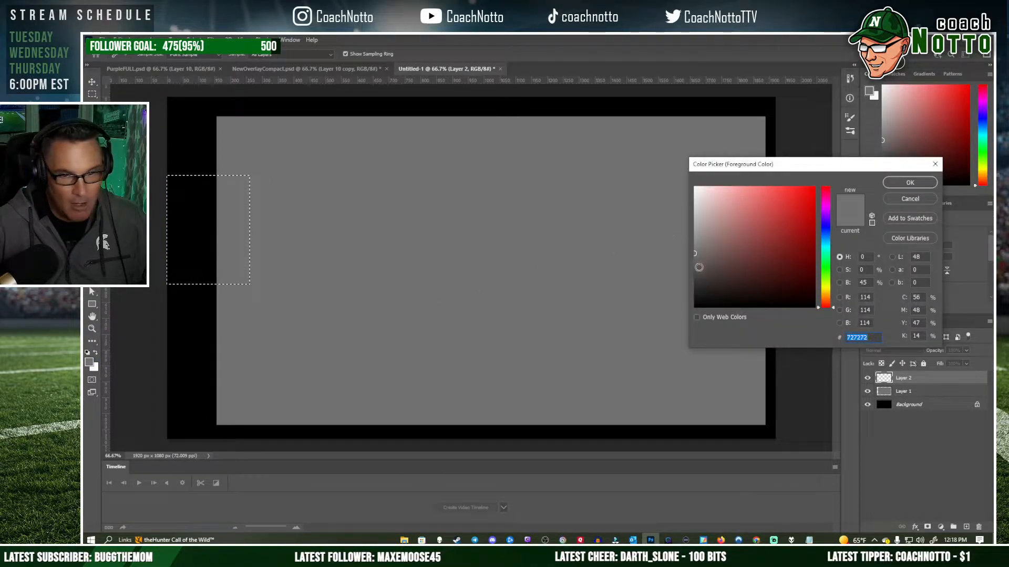
left_click(909, 183)
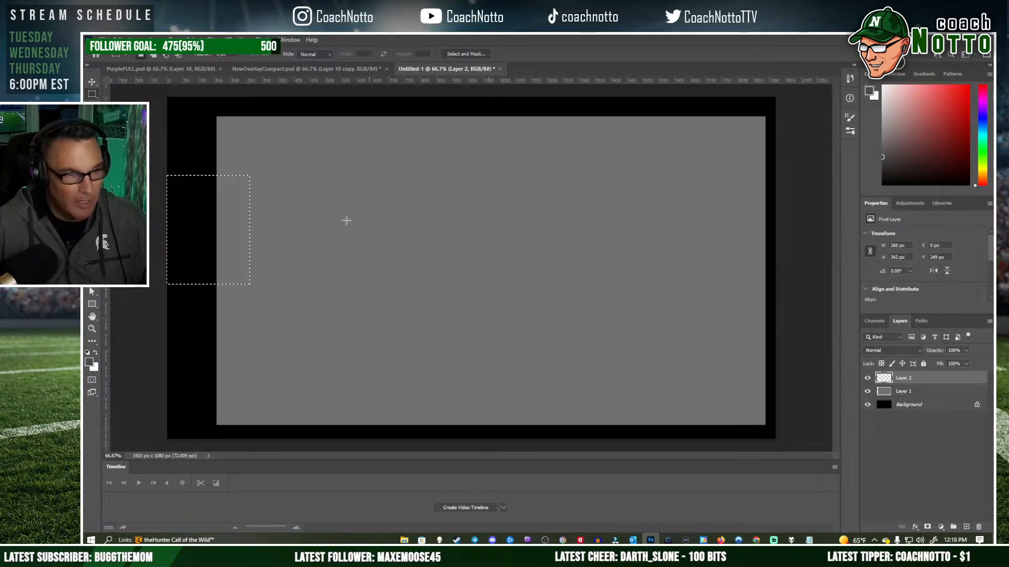
key("g")
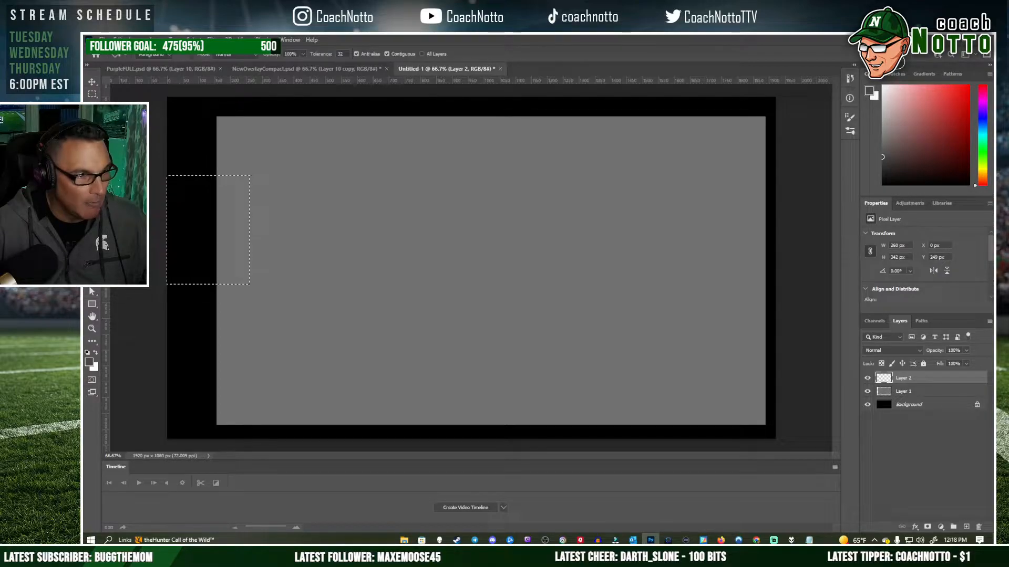
left_click(201, 235)
Move the dark grey camera box up to Y 201 px and extend it rightward to a width of 280 px
left_click(92, 82)
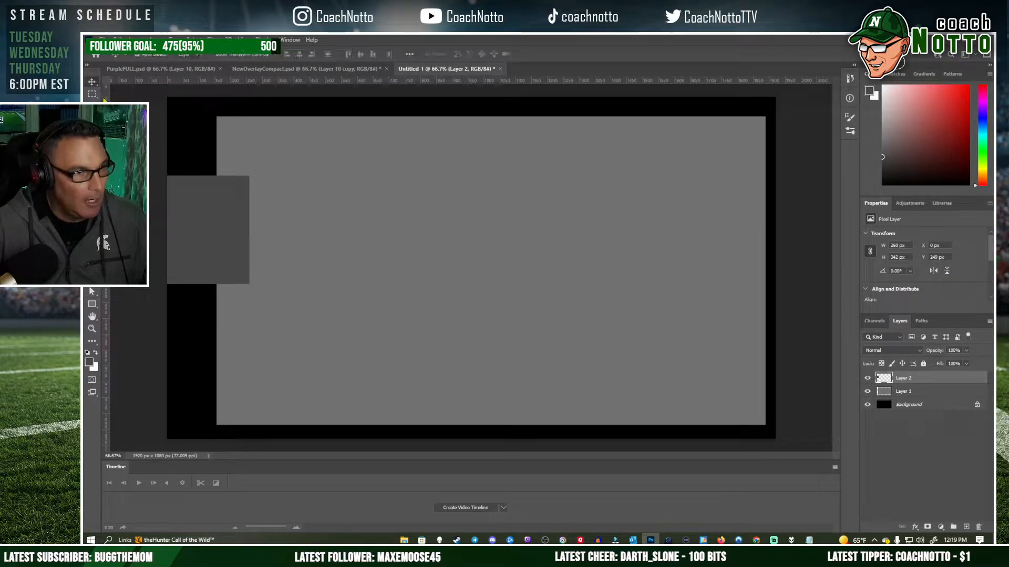
key("Up")
key("Up")
key("Up")
key("Up")
key("Up")
key("Up")
key("Up")
key("Up")
key("Up")
key("Up")
key("Up")
key("Up")
key("Up")
key("Up")
key("Up")
key("Up")
key("Up")
key("Up")
key("Up")
key("Up")
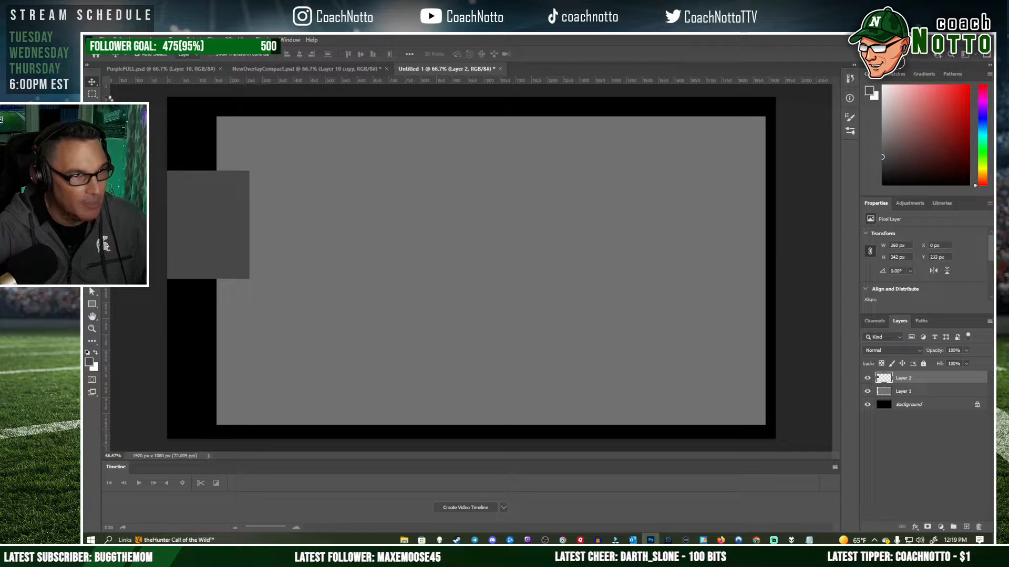
key("Up")
key("Up")
key("Up")
key("Up")
key("Up")
key("Up")
key("Up")
key("Up")
key("shift+Right")
key("shift+Right")
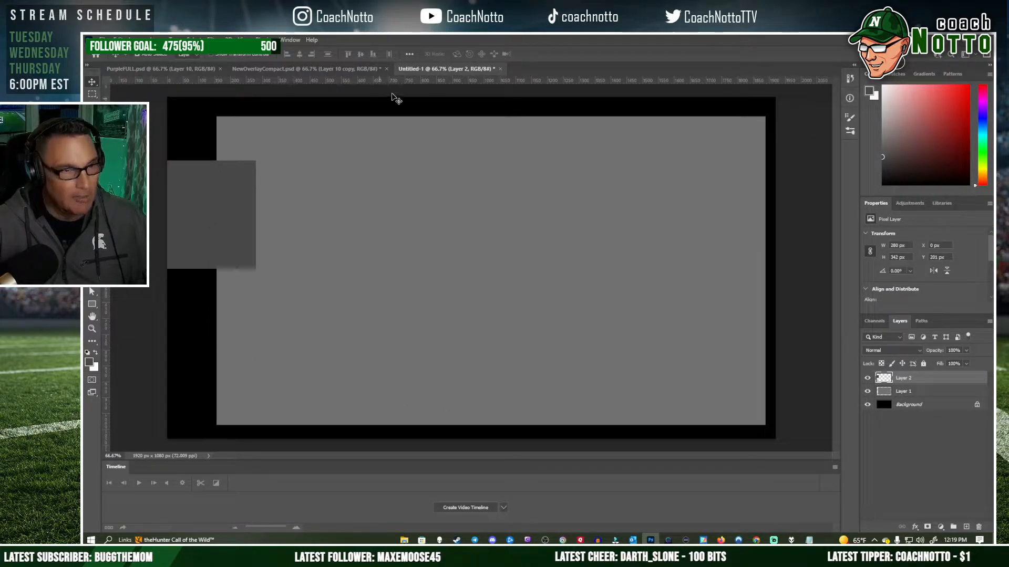
Sample the dark purple from the striped artwork in PurpleFULL.psd as the foreground colour
left_click(307, 69)
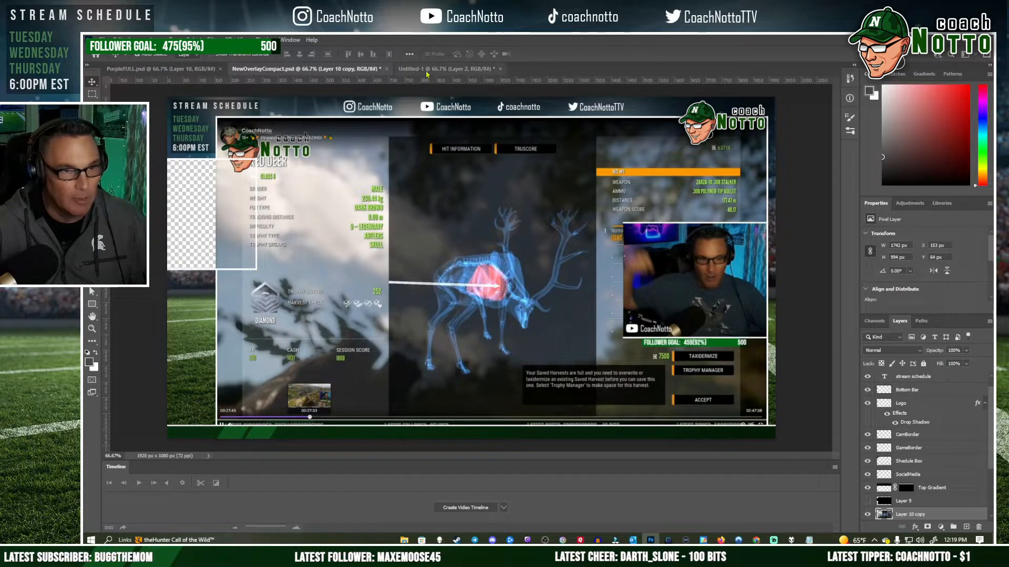
left_click(160, 69)
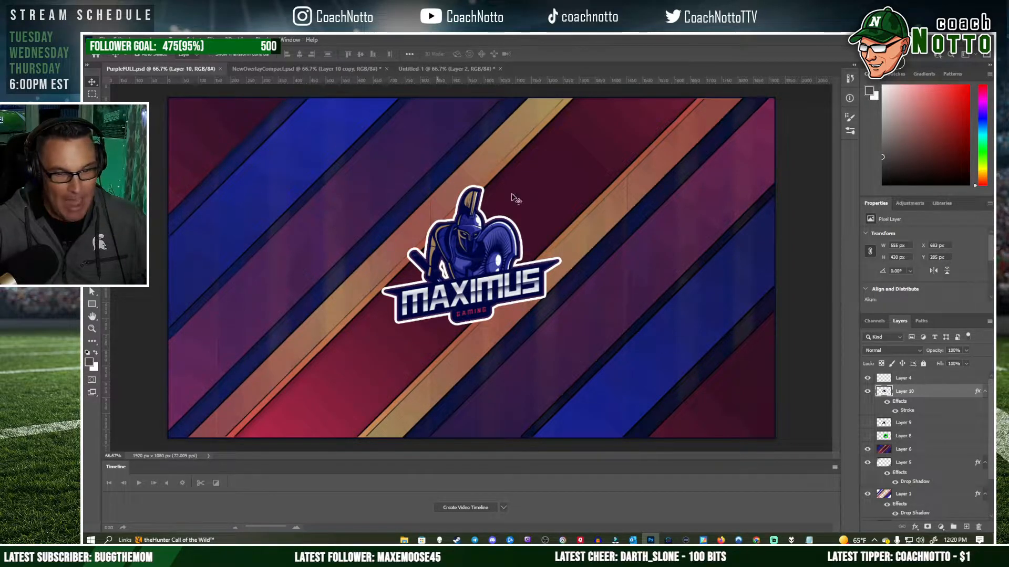
key("i")
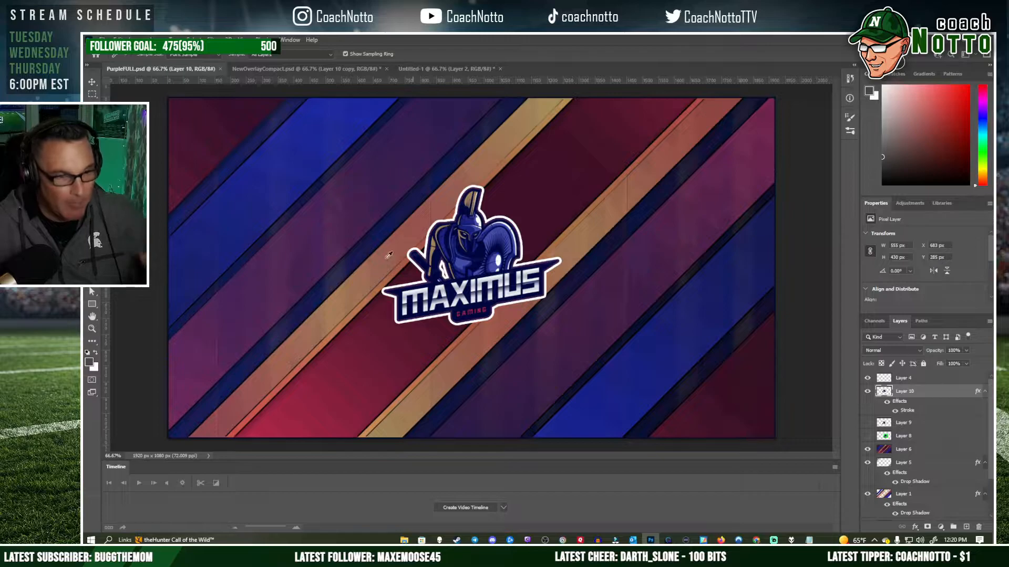
left_click(194, 378)
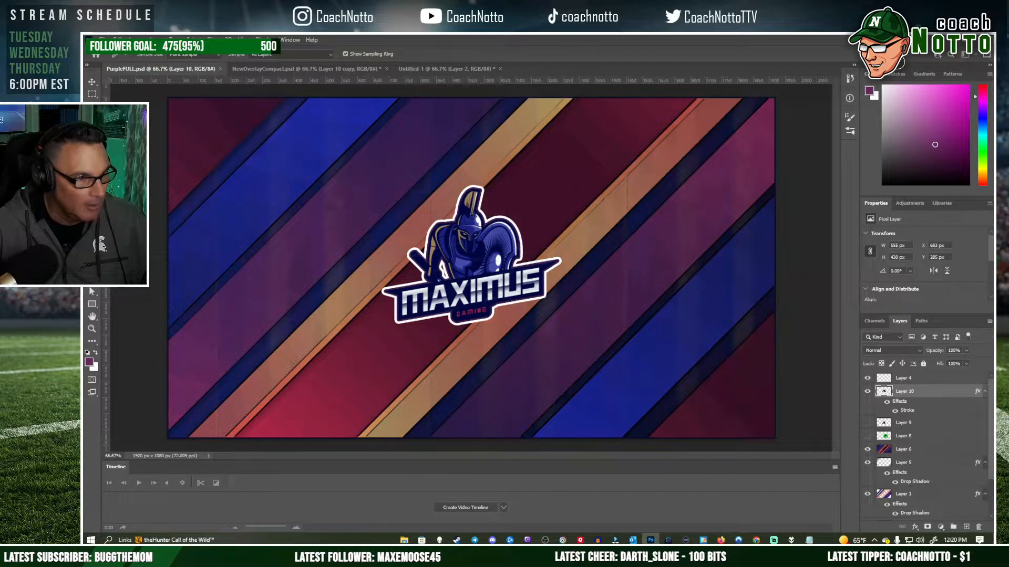
In the untitled document, tighten a full-canvas selection to the camera box pixels on Layer 2
left_click(425, 70)
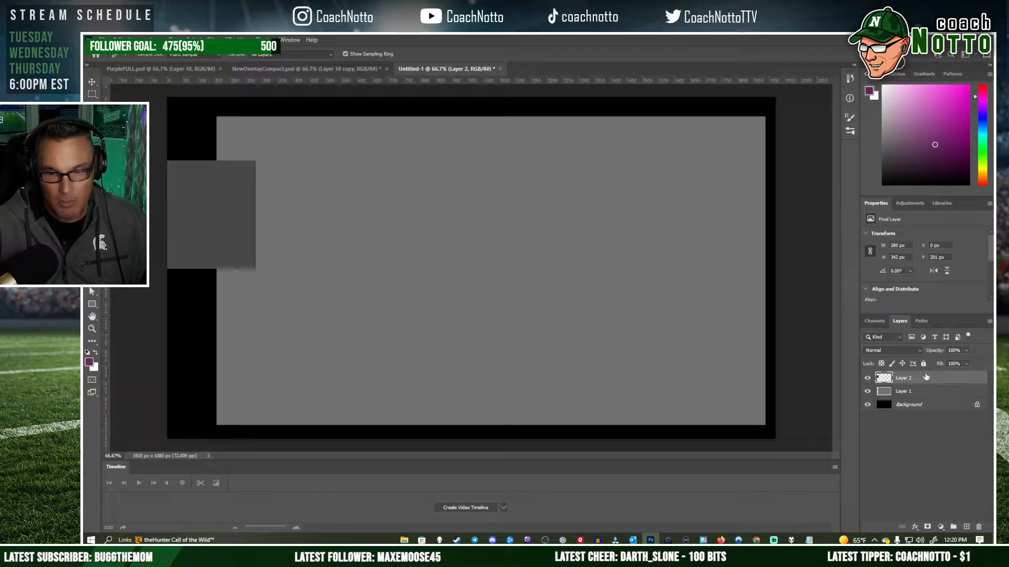
left_click(195, 40)
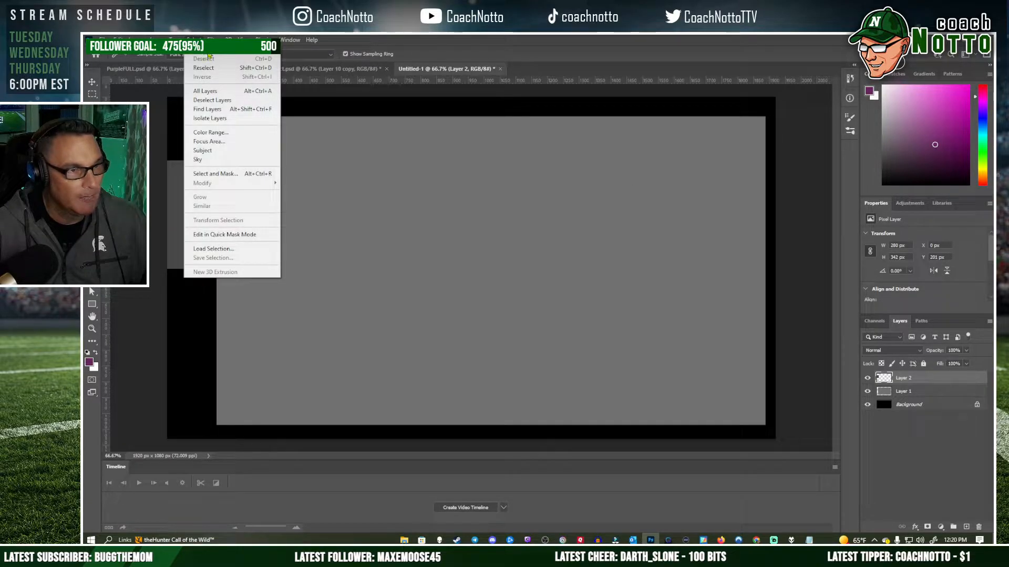
left_click(209, 53)
left_click(92, 83)
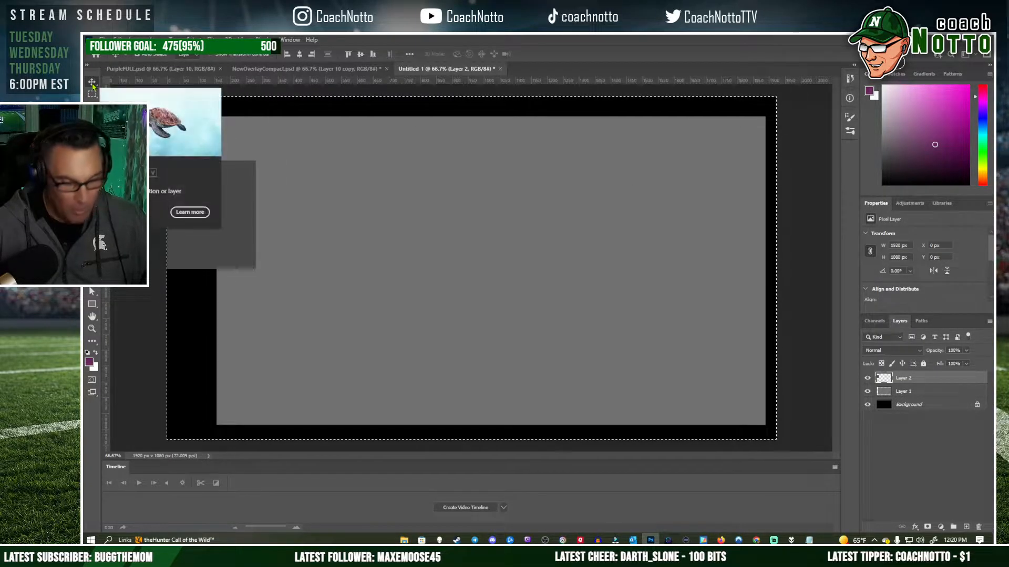
key("Up")
key("Down")
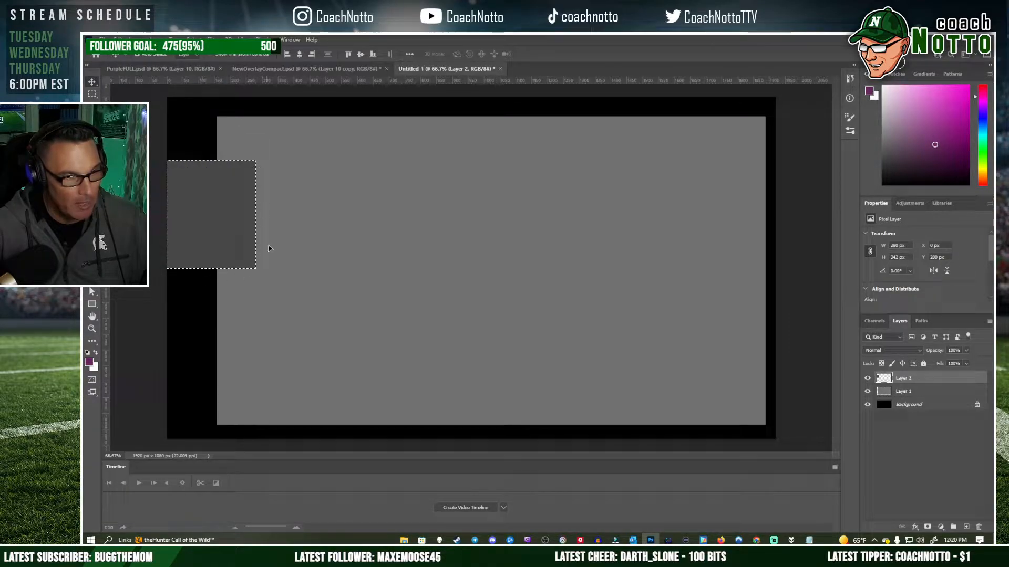
Add a new layer above Layer 2 and name it Cam Box
left_click(987, 322)
left_click(917, 169)
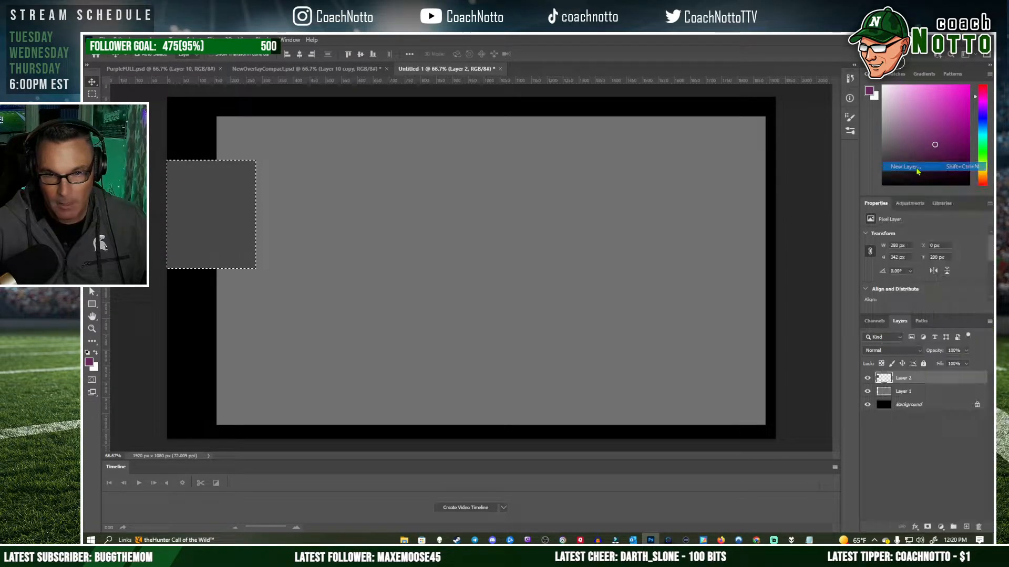
left_click(613, 182)
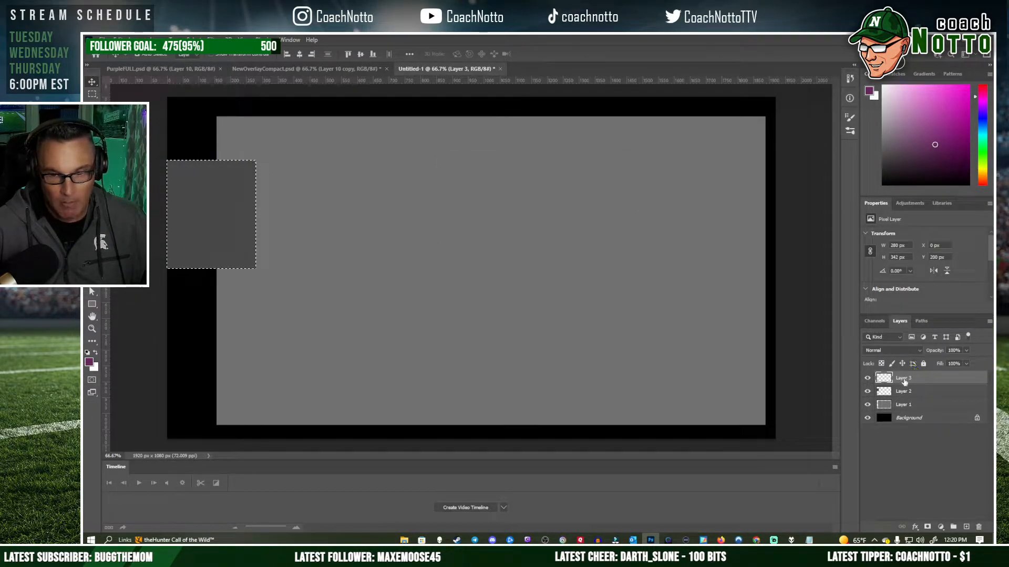
double_click(904, 378)
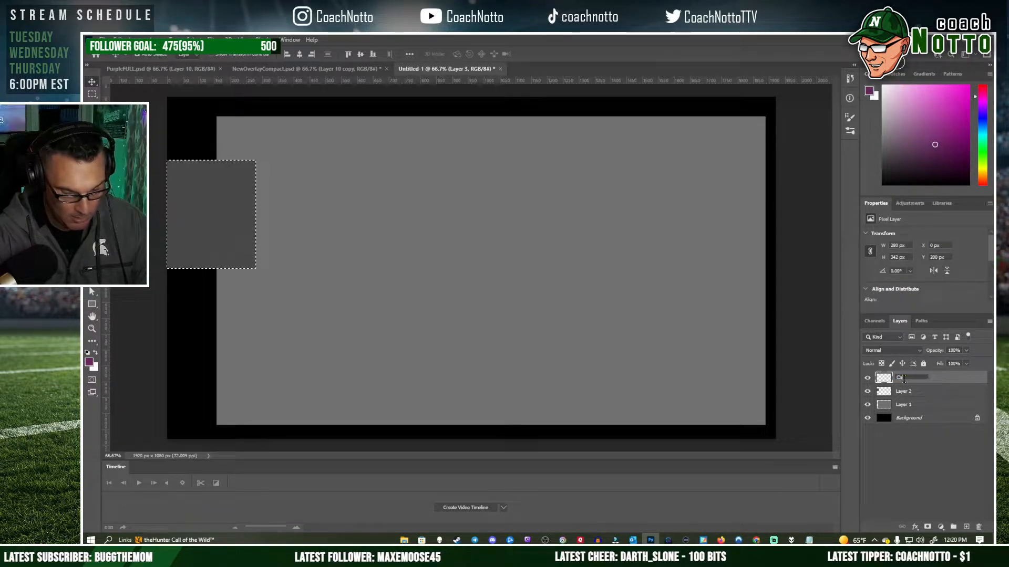
type("Cam Box")
key("Return")
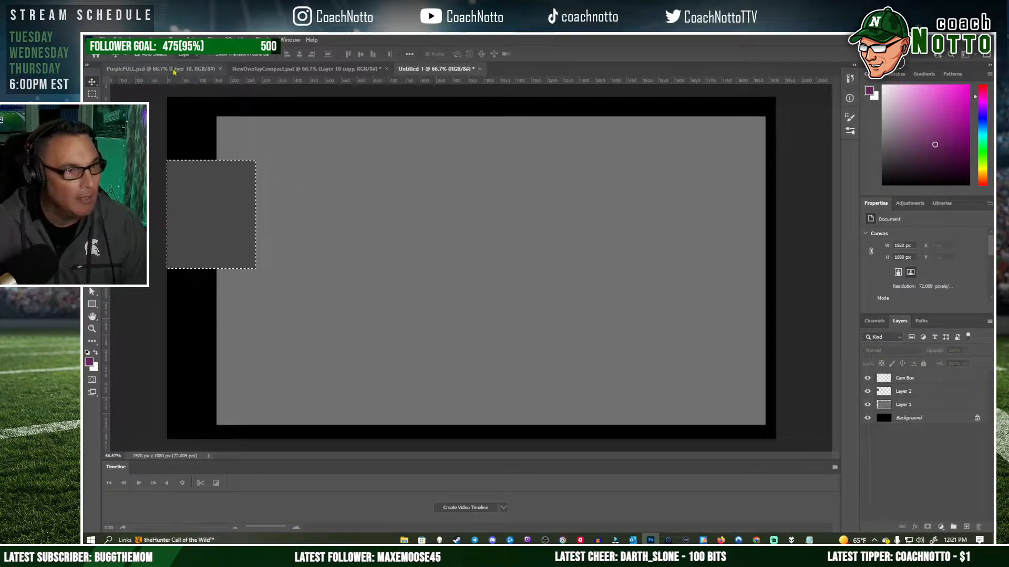
Stroke the camera box selection on the Cam Box layer with an 8 px purple line placed inside at 100% opacity
left_click(118, 40)
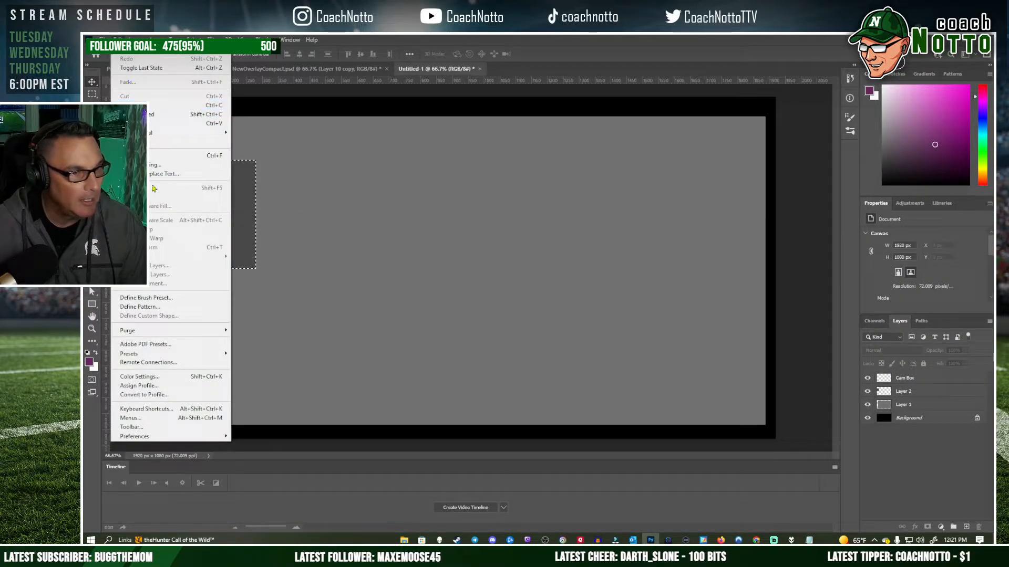
left_click(912, 378)
left_click(117, 40)
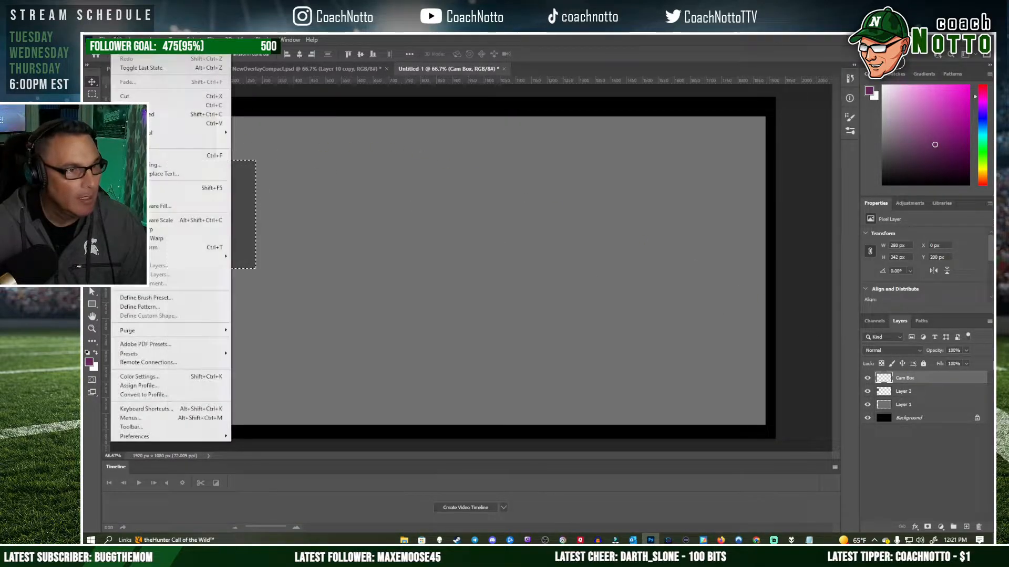
left_click(174, 197)
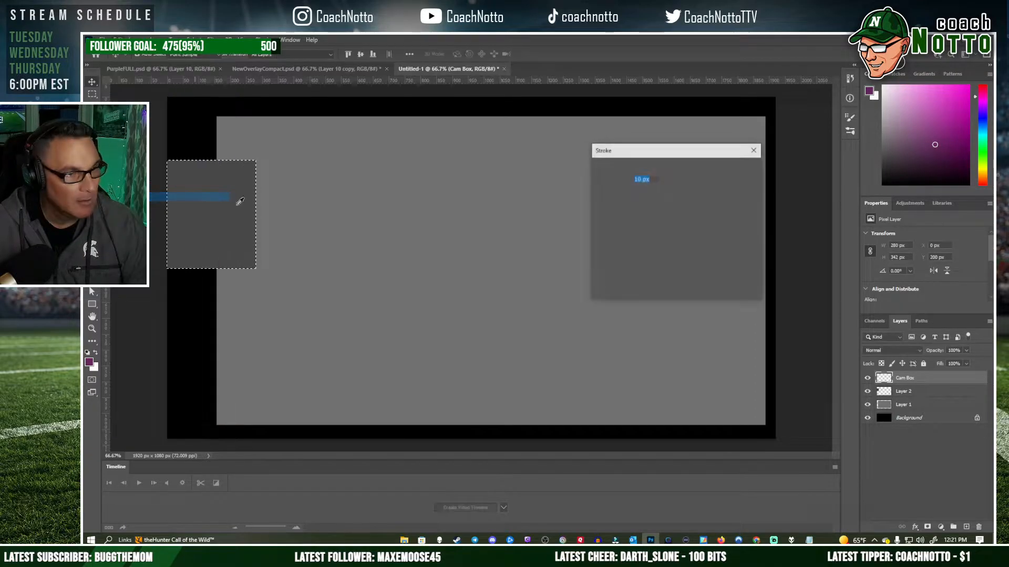
type("8")
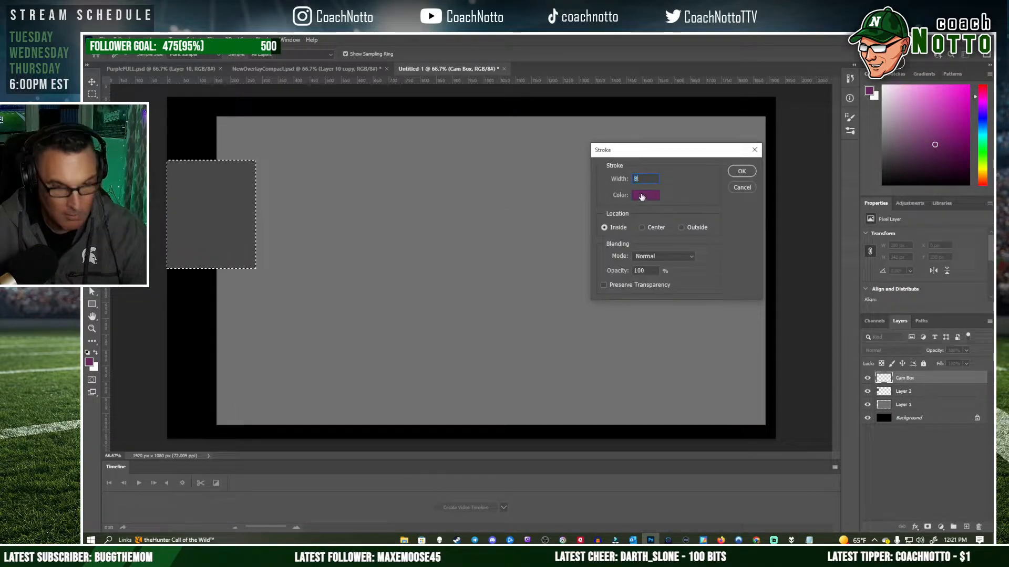
left_click(736, 172)
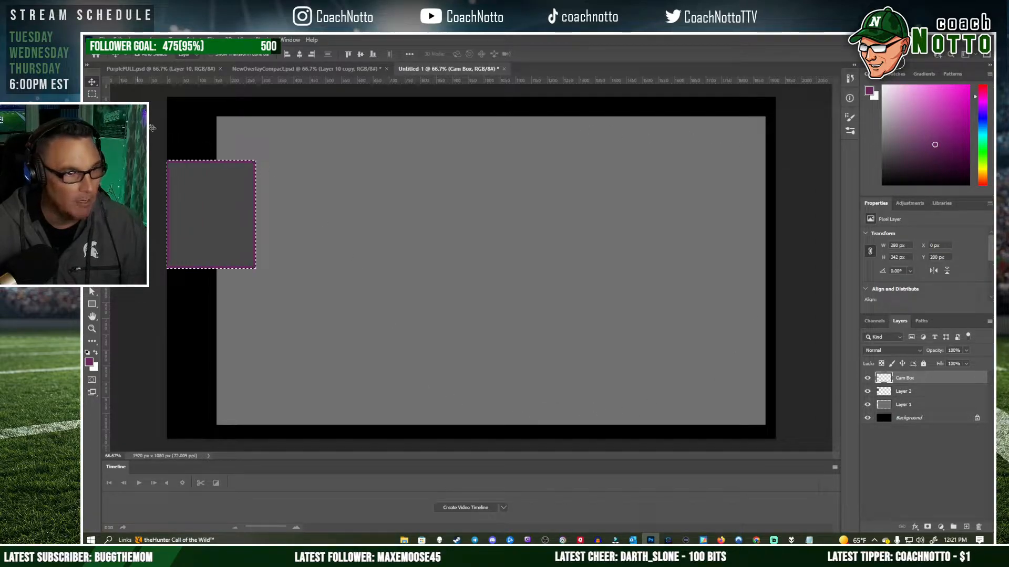
Toggle Layer 2's visibility to examine the purple border without the grey camera fill
left_click(868, 392)
left_click(868, 392)
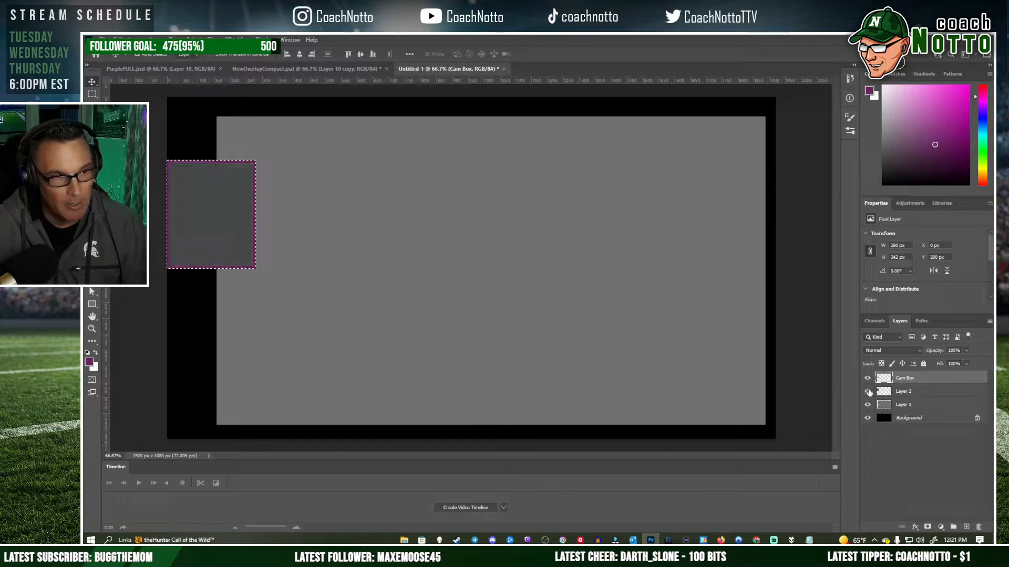
left_click(868, 392)
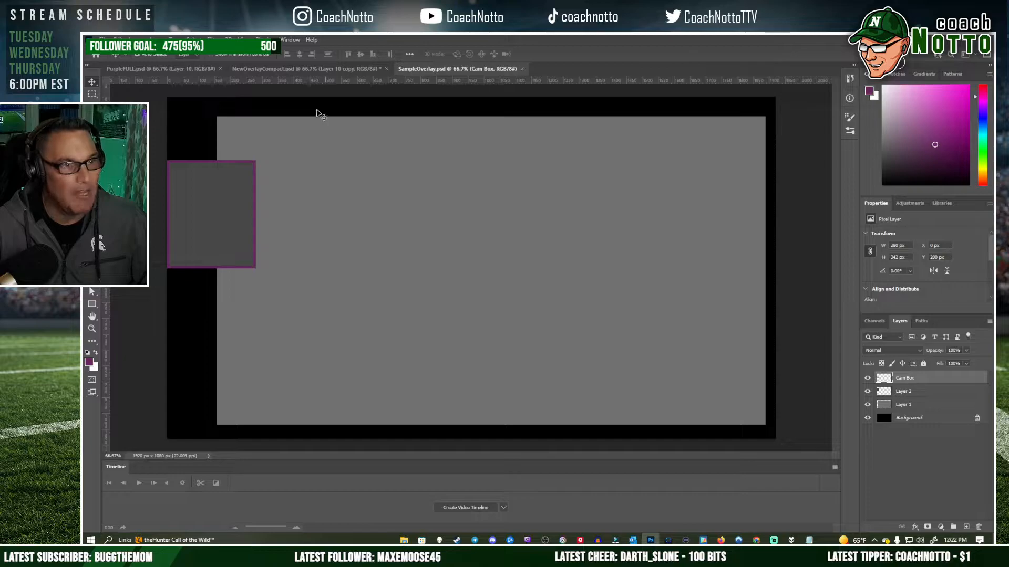
Set the foreground colour to the tan-orange of a diagonal stripe in PurpleFULL.psd
left_click(158, 69)
left_click(89, 362)
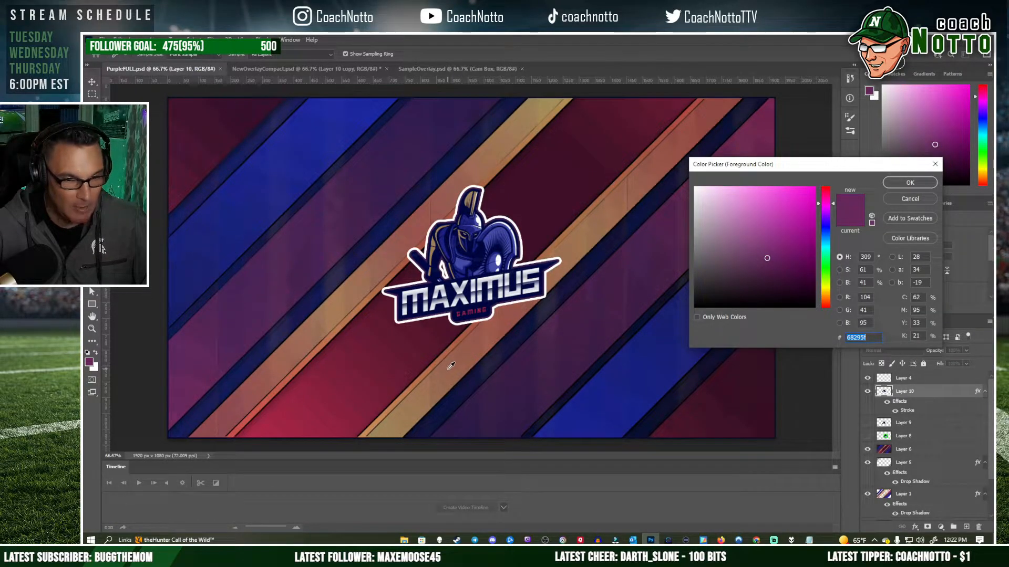
left_click(450, 364)
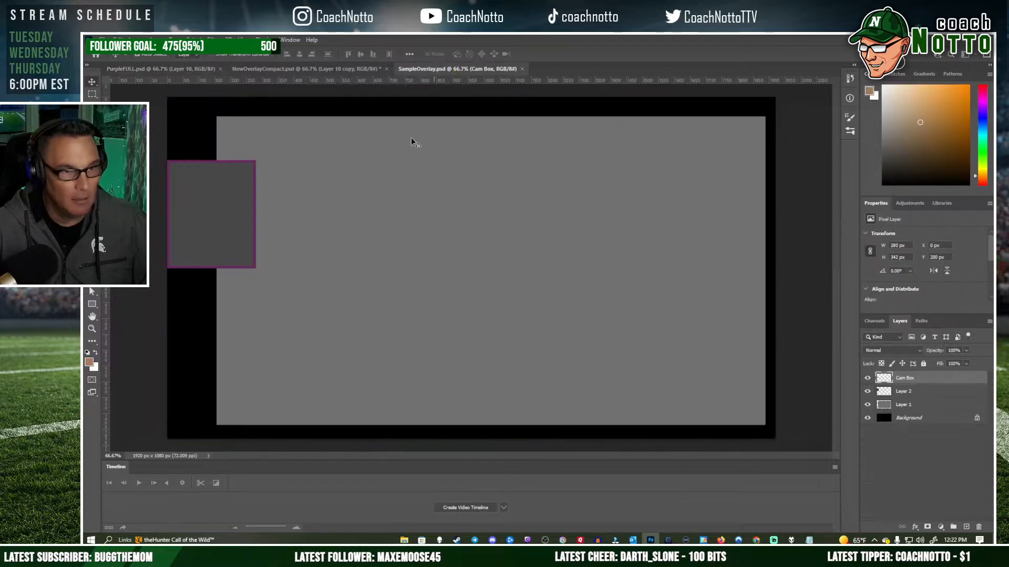
In SampleOverlay.psd, tighten a full-canvas selection to the grey game area on Layer 1
left_click(908, 406)
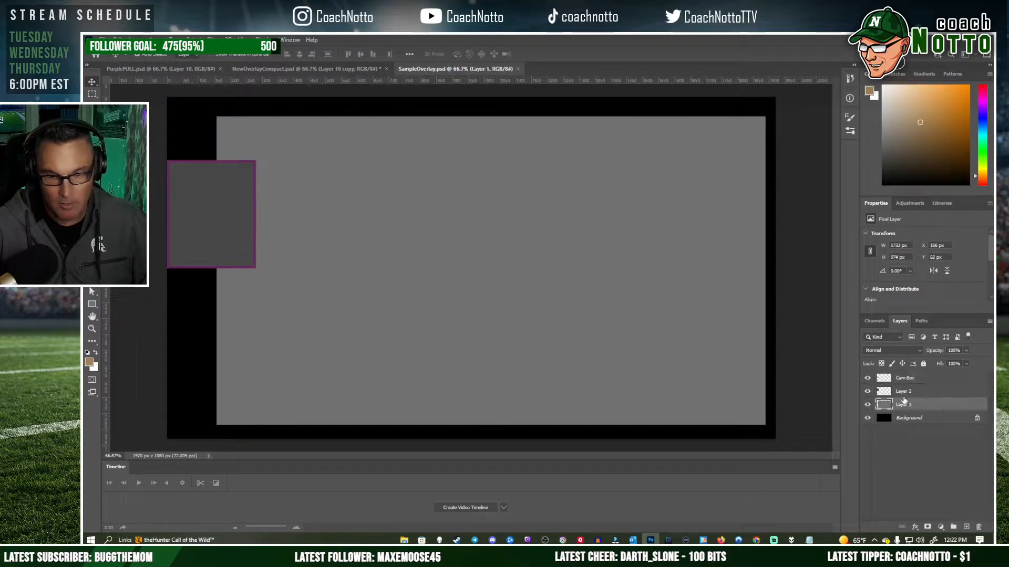
left_click(197, 40)
left_click(202, 59)
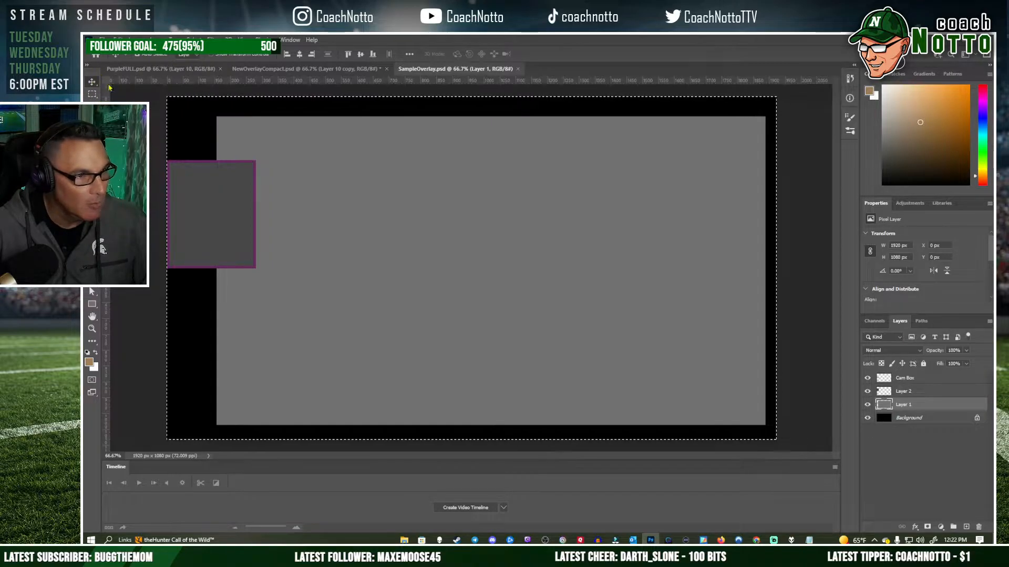
key("Up")
key("Down")
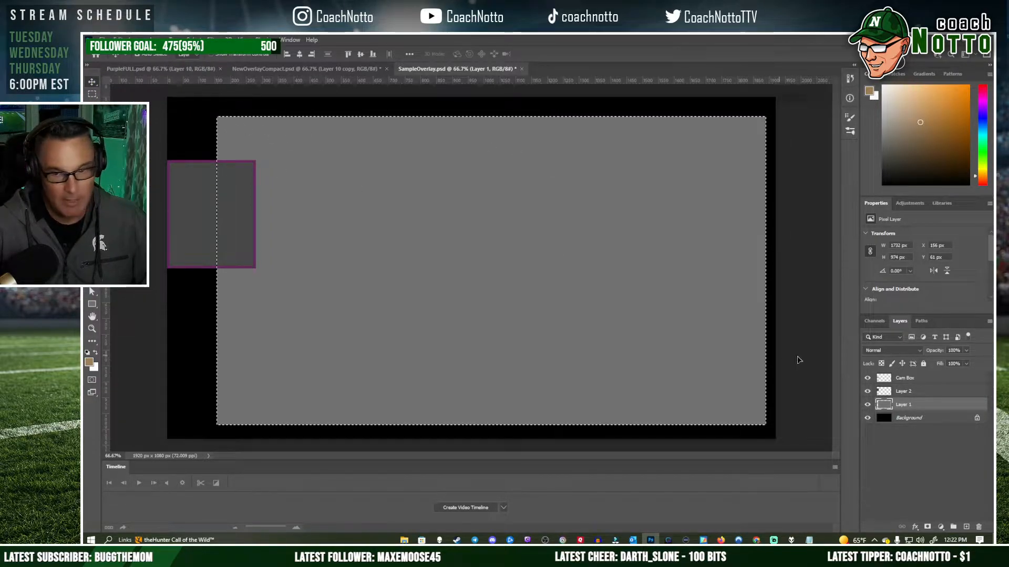
Stroke the game area selection with the tan foreground colour on a new layer named Screen Box, placed directly beneath Cam Box
left_click(914, 378)
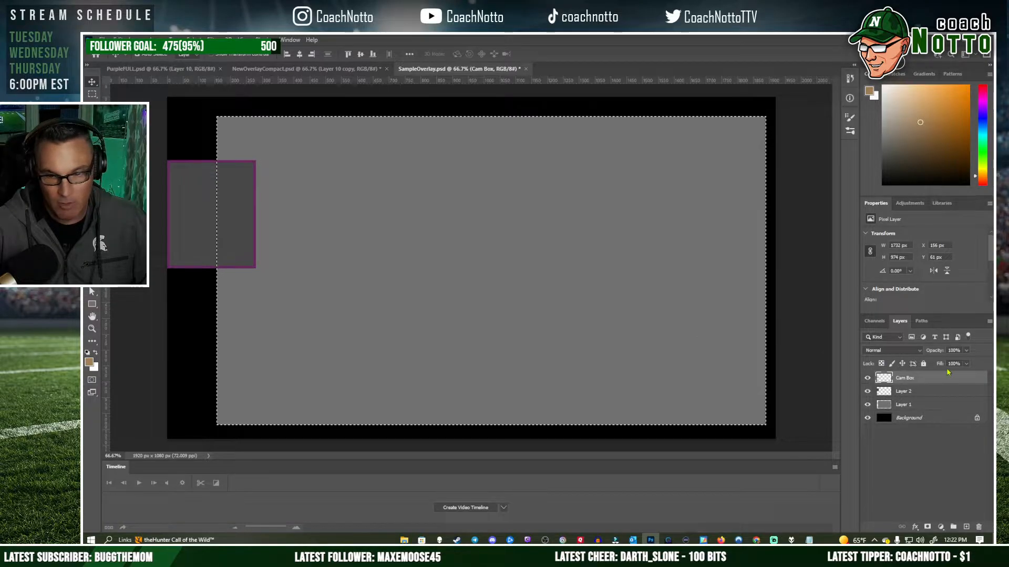
left_click(988, 323)
left_click(914, 169)
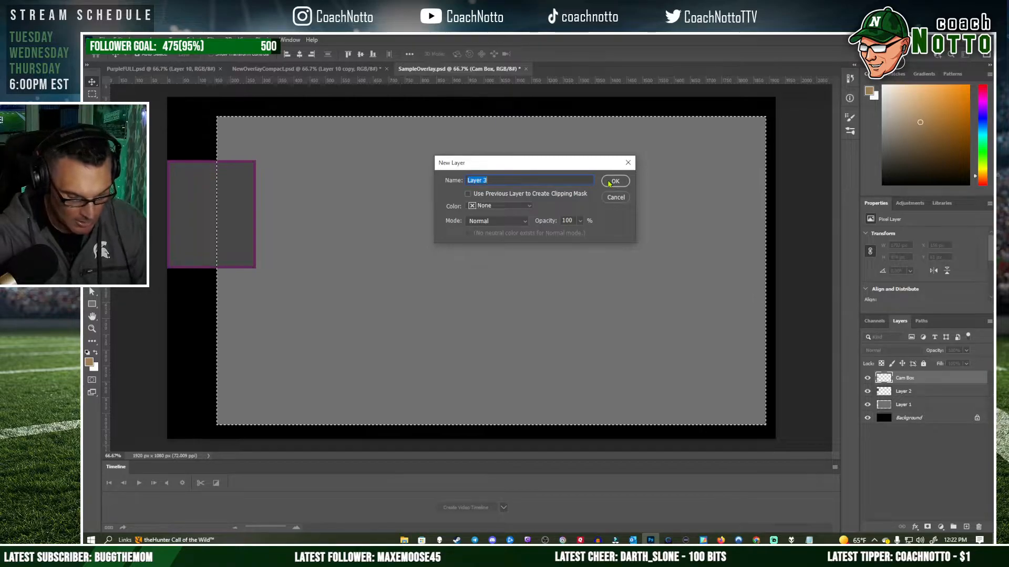
type("Screen Box")
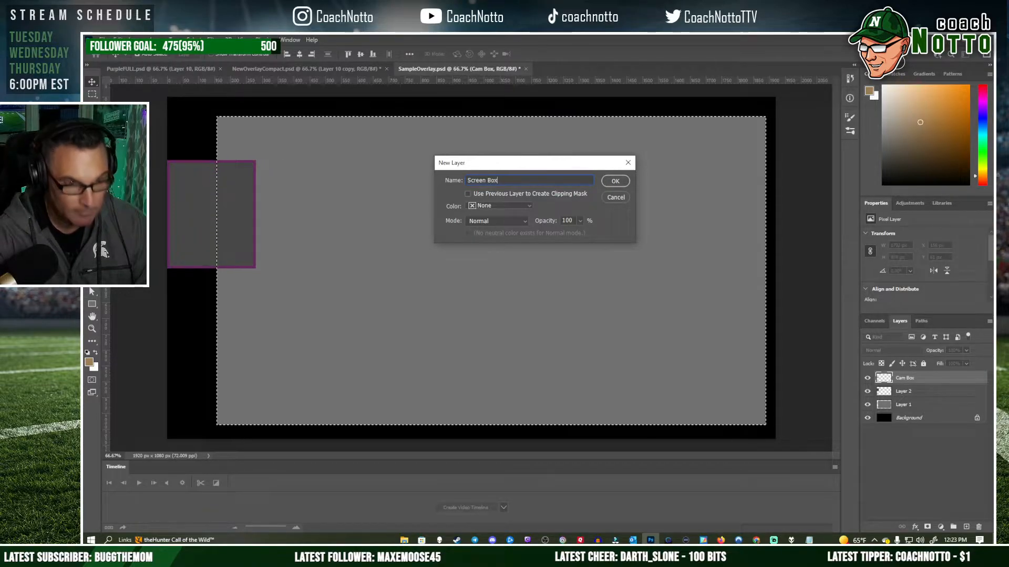
key("Return")
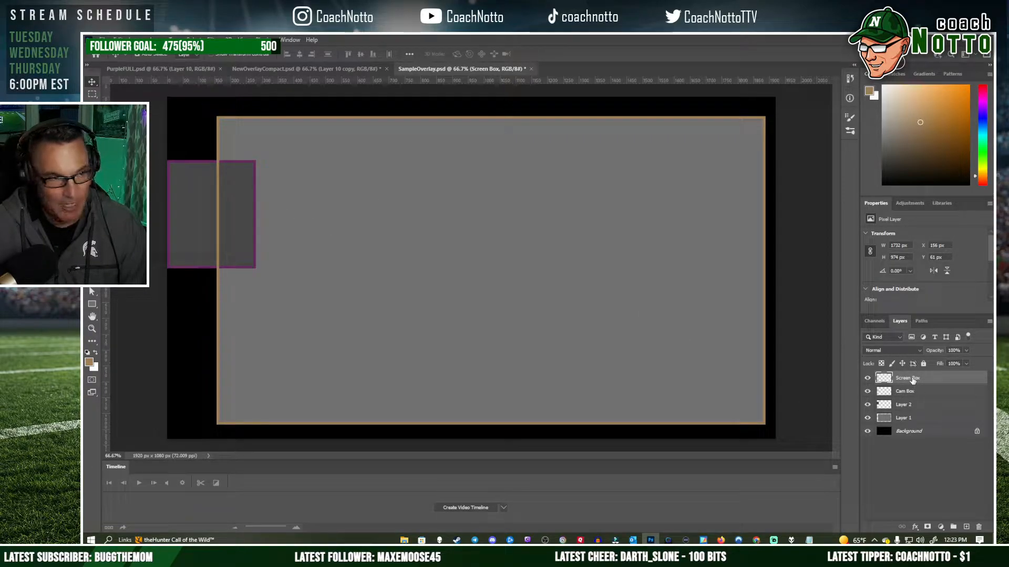
left_click_drag(912, 380, 882, 401)
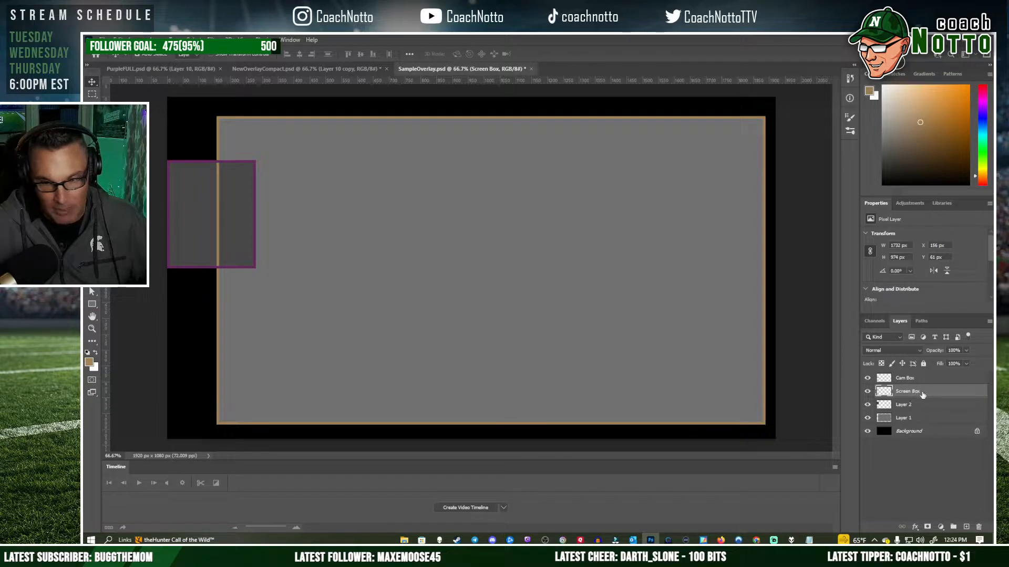
Duplicate the Screen Box and Cam Box layers, stacking Screen Box copy beneath Cam Box copy, and hide both originals
left_click_drag(924, 394, 967, 528)
left_click_drag(924, 379, 967, 527)
left_click_drag(914, 405, 919, 393)
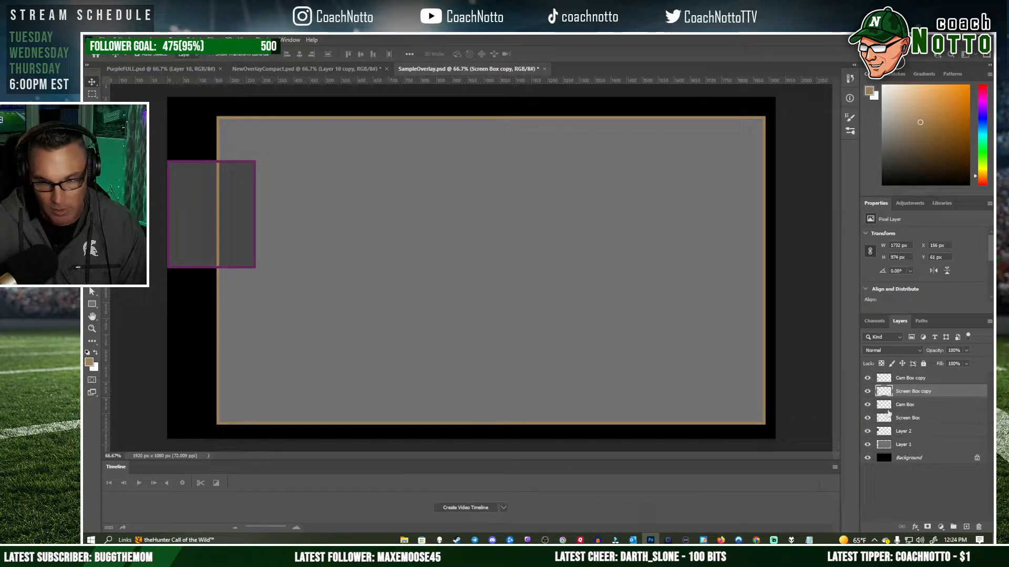
left_click(867, 405)
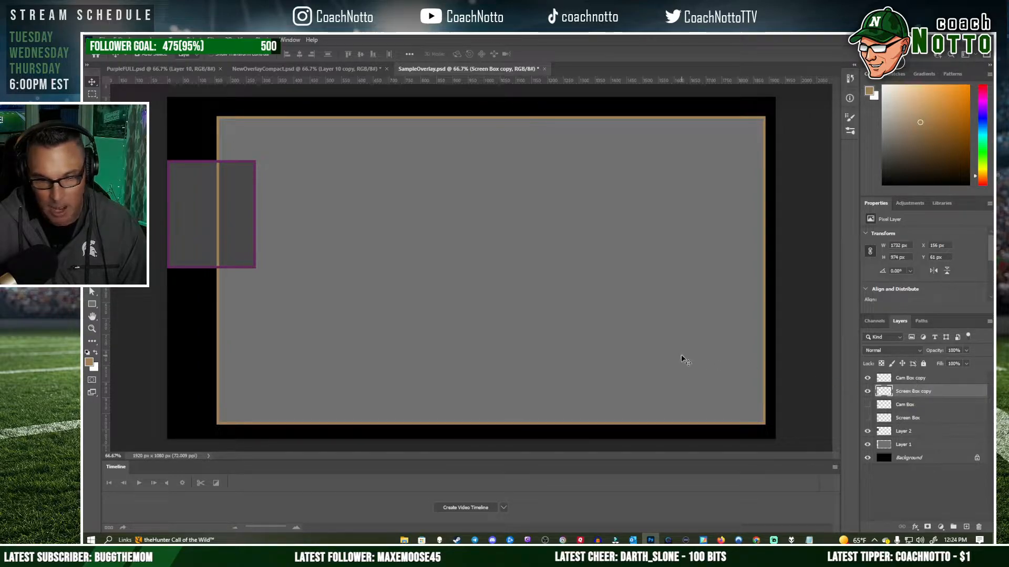
On Screen Box copy, delete the tan border segment crossing the camera box using a rectangular selection about 67 x 340 px at Y 200 px
key("m")
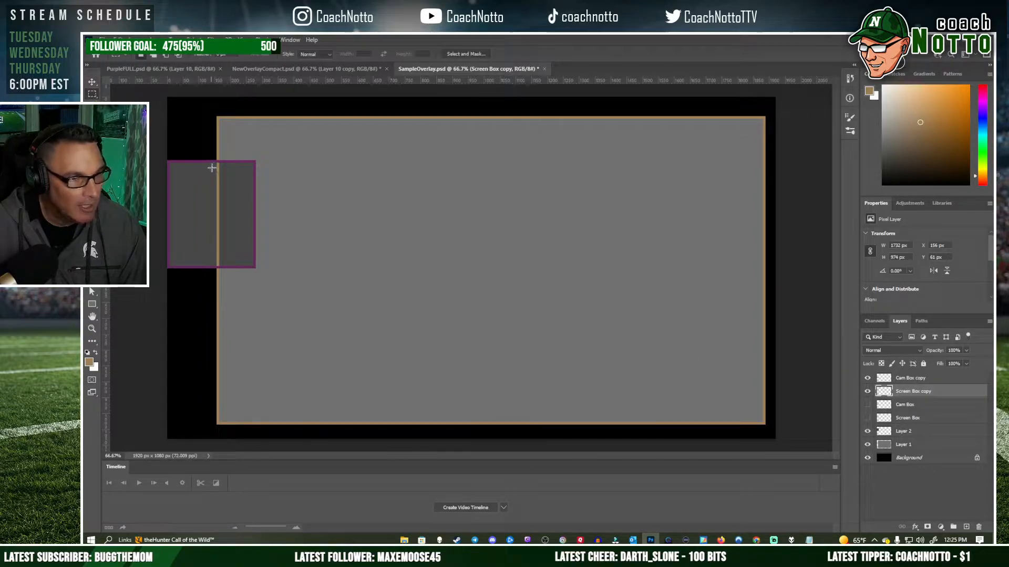
left_click_drag(208, 160, 229, 268)
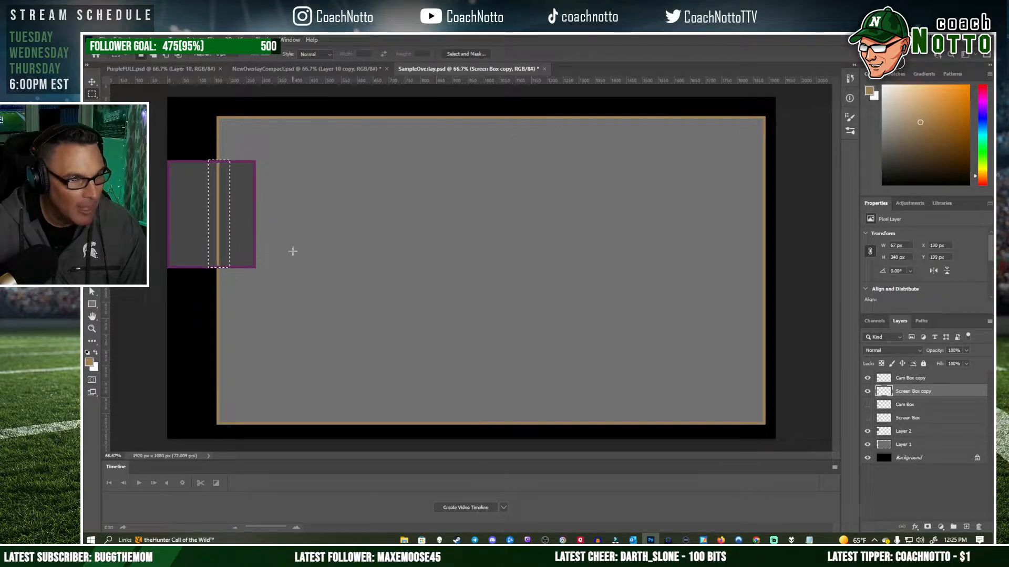
key("Down")
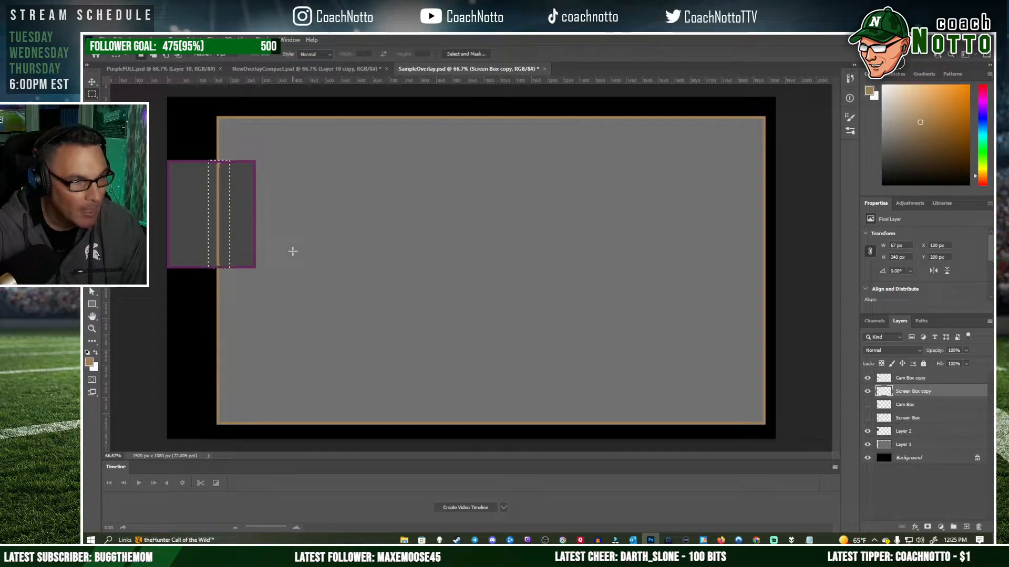
key("Delete")
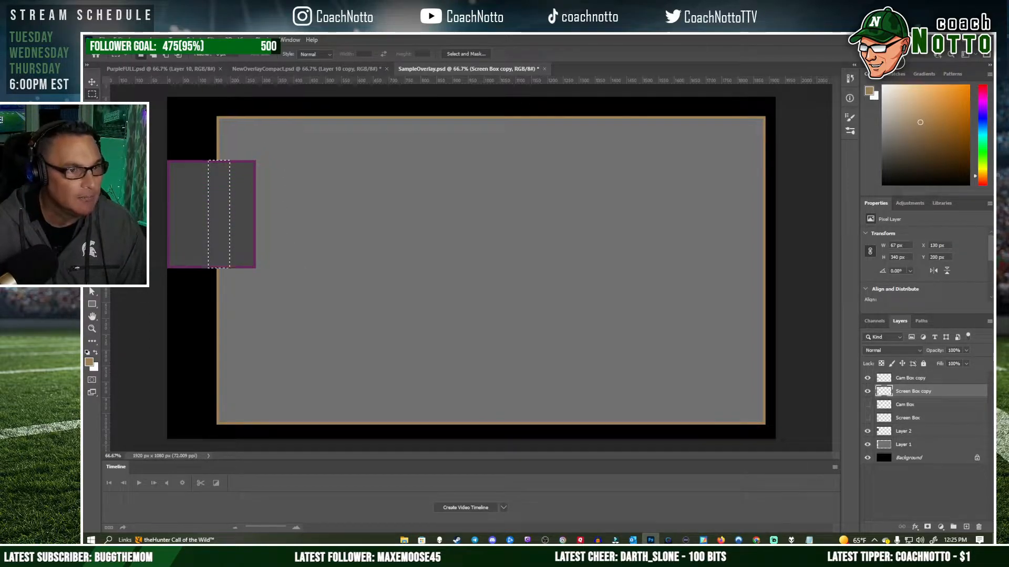
Clear the selection in SampleOverlay.psd, switch to PurpleFULL.psd and copy the full-canvas contents of the Maximus logo layer, Layer 10
left_click(321, 176)
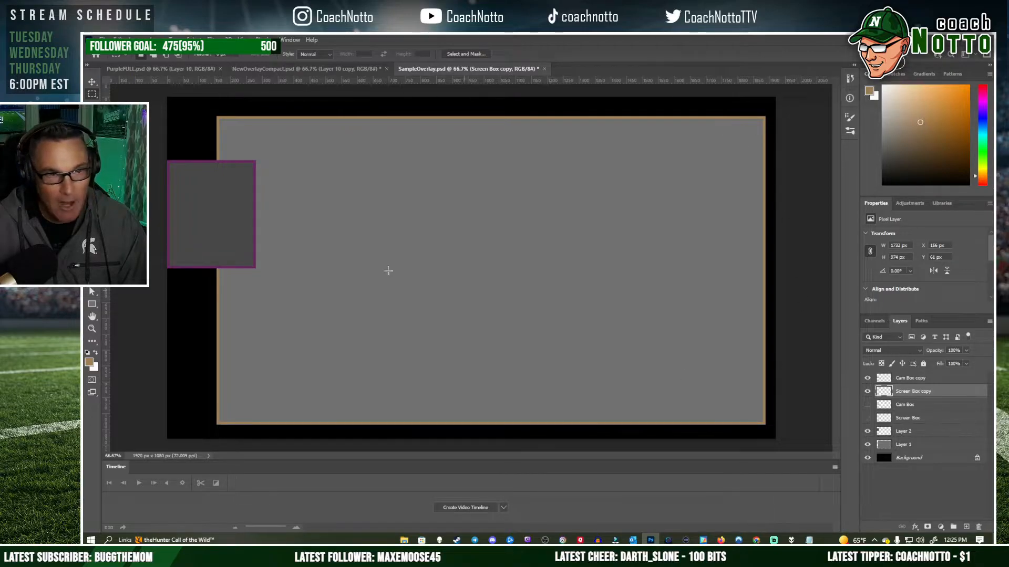
left_click(168, 69)
left_click(194, 40)
left_click(199, 50)
left_click(118, 40)
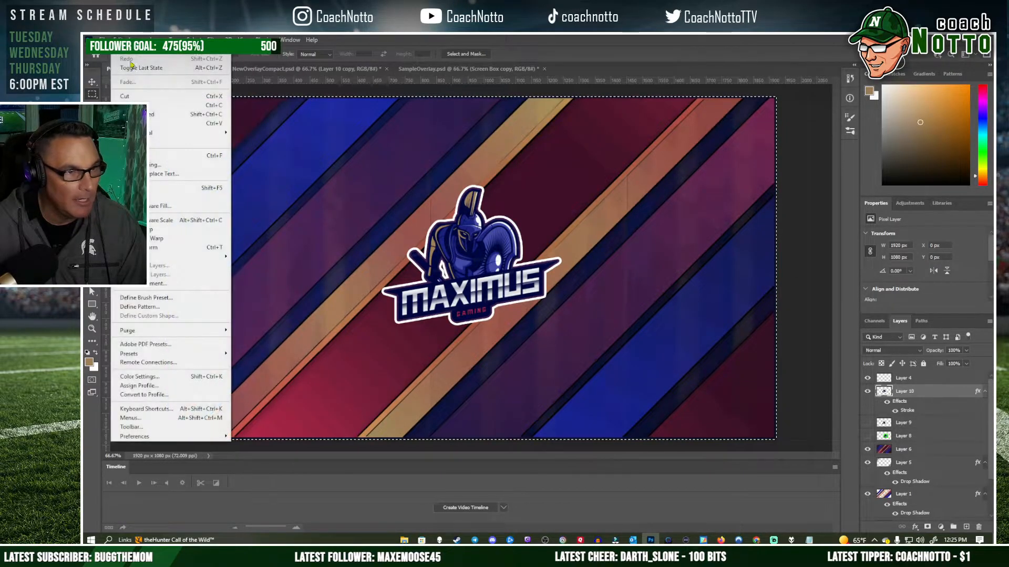
left_click(203, 105)
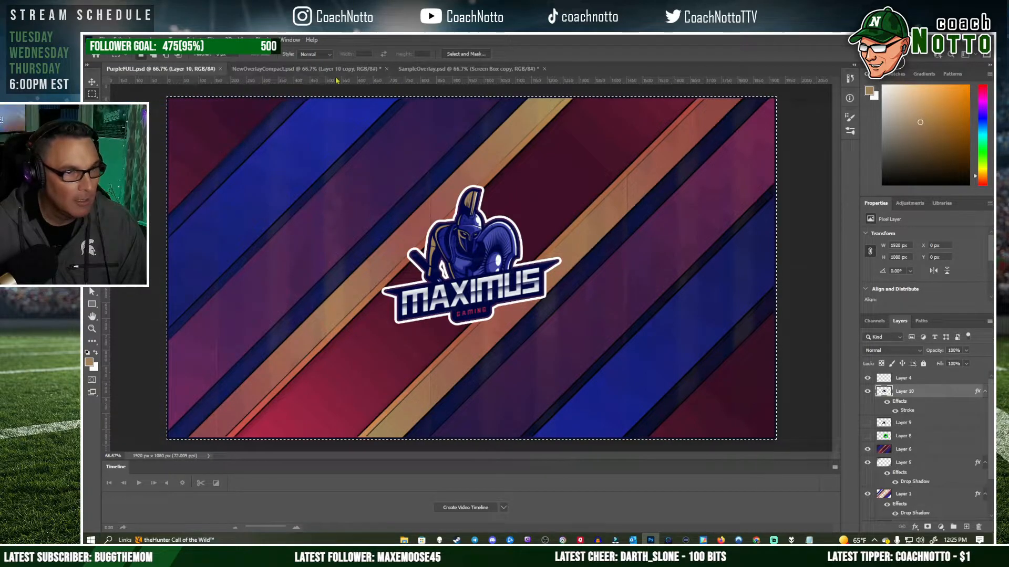
In SampleOverlay.psd, paste the Maximus logo and the striped artwork on separate new layers above Background, with the stripes beneath the logo
left_click(304, 69)
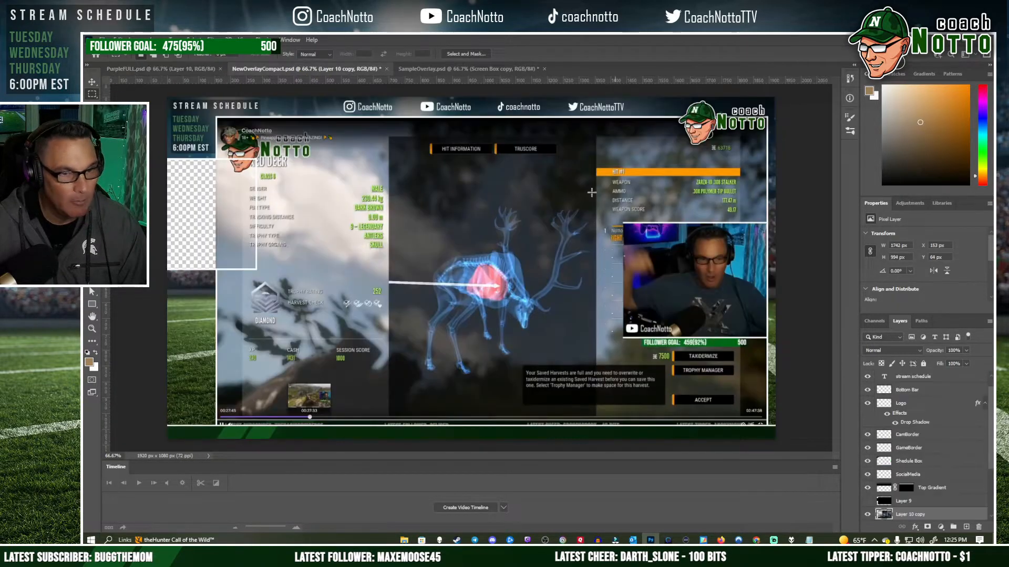
left_click(444, 69)
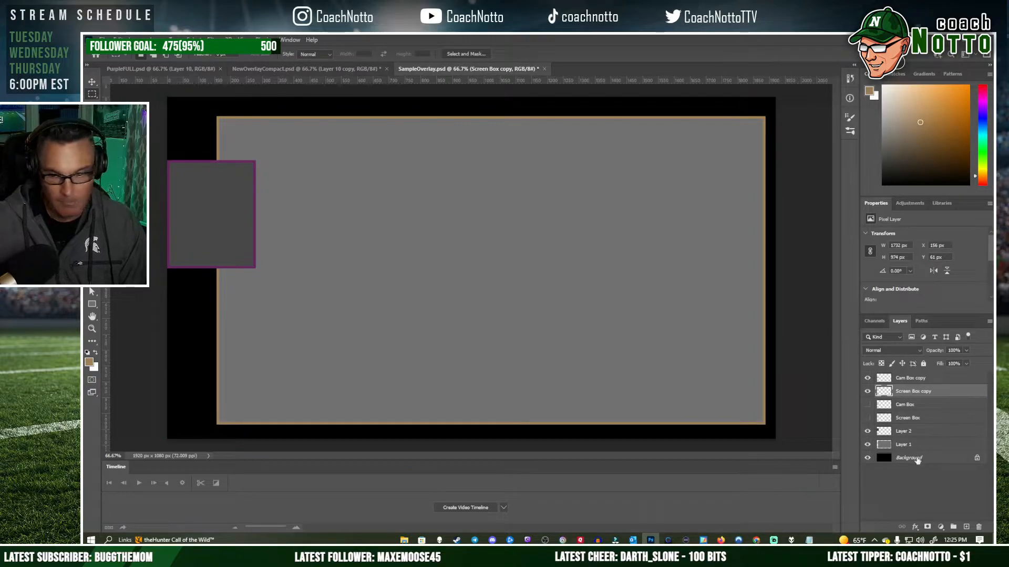
left_click(915, 460)
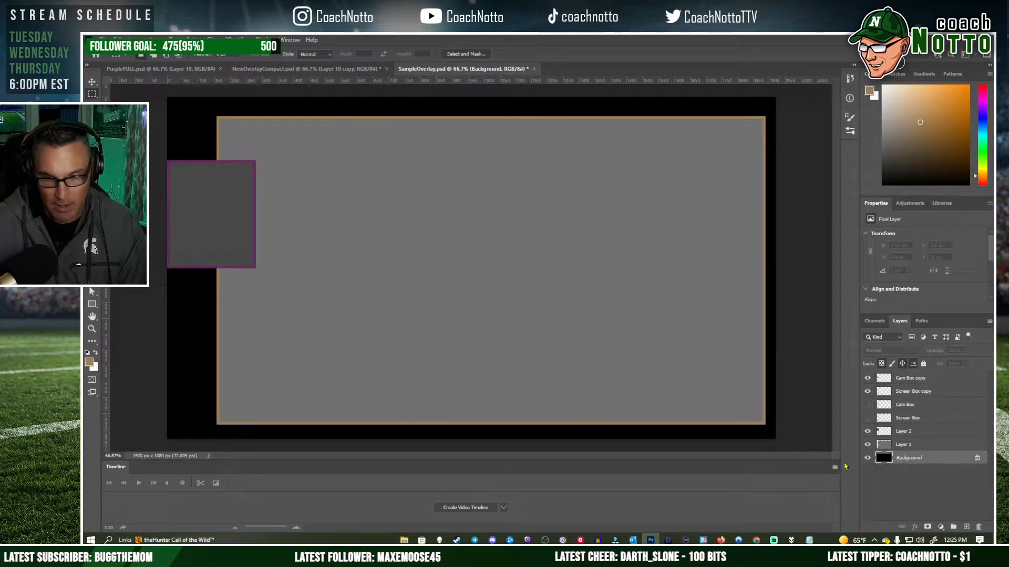
key("ctrl+v")
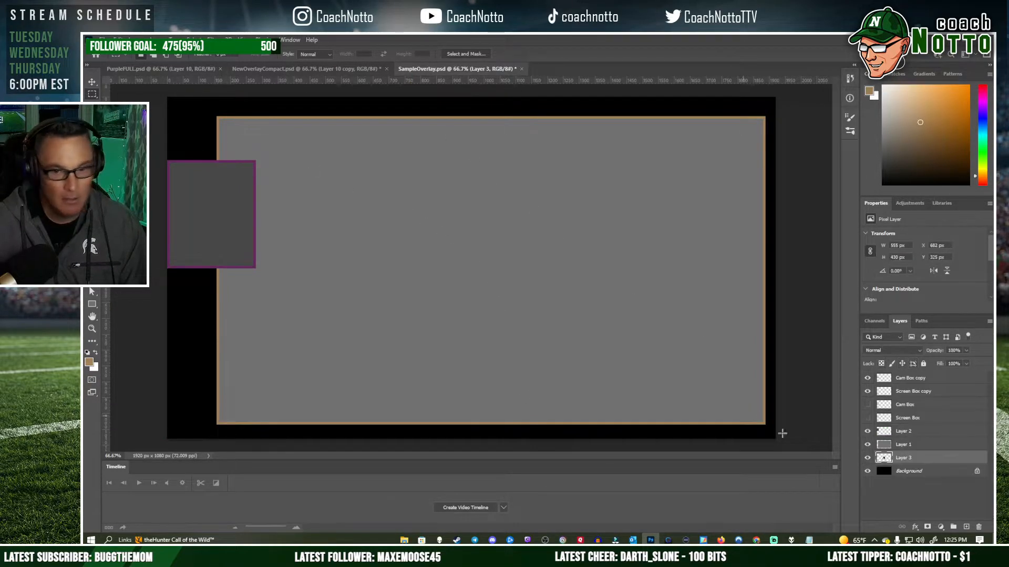
left_click(917, 473)
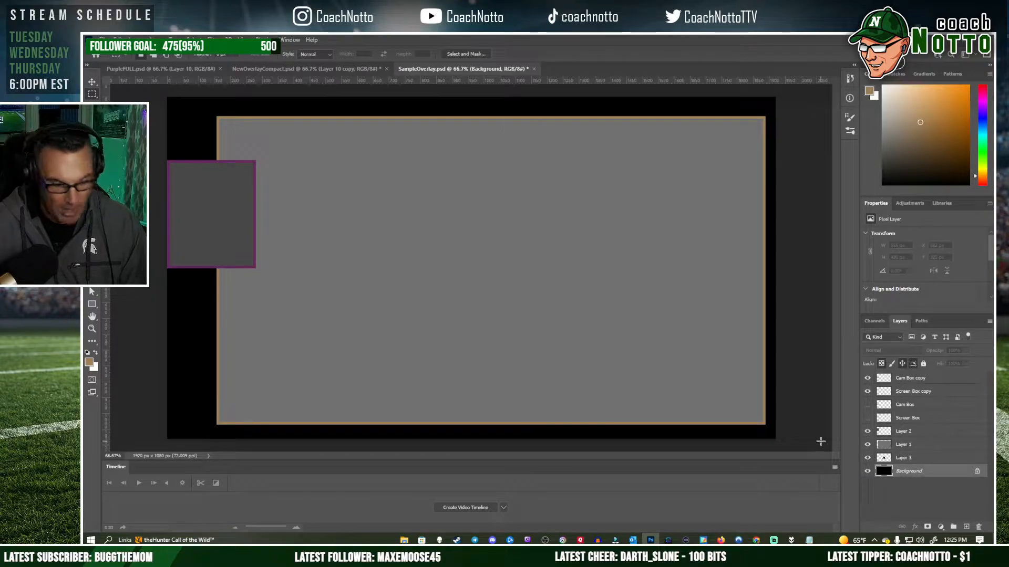
key("ctrl+v")
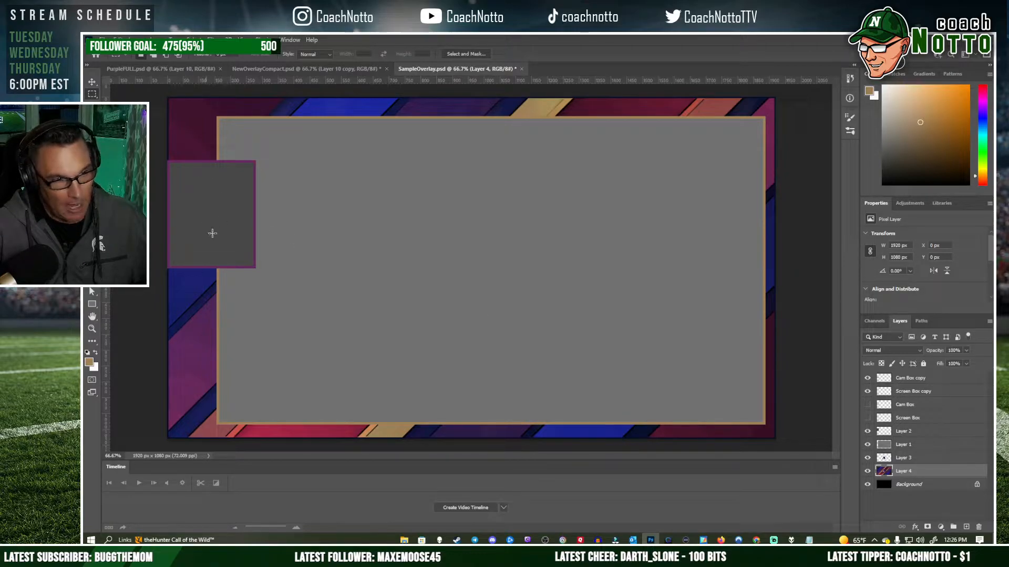
Tighten a full-canvas selection to the grey game area on Layer 1 and delete that area from the striped artwork on Layer 4
left_click(898, 444)
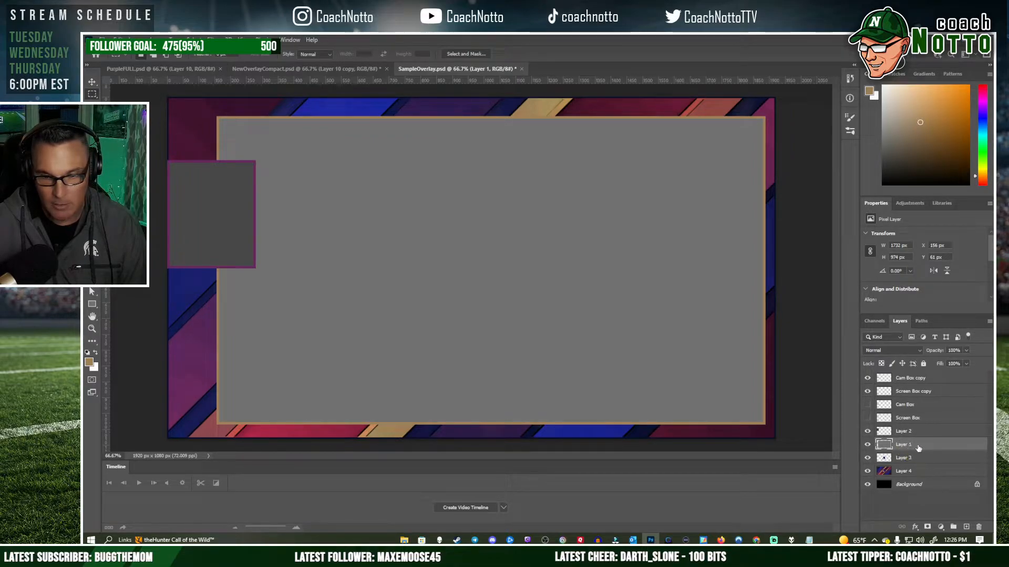
left_click(189, 40)
left_click(199, 57)
left_click(92, 83)
key("Up")
key("Down")
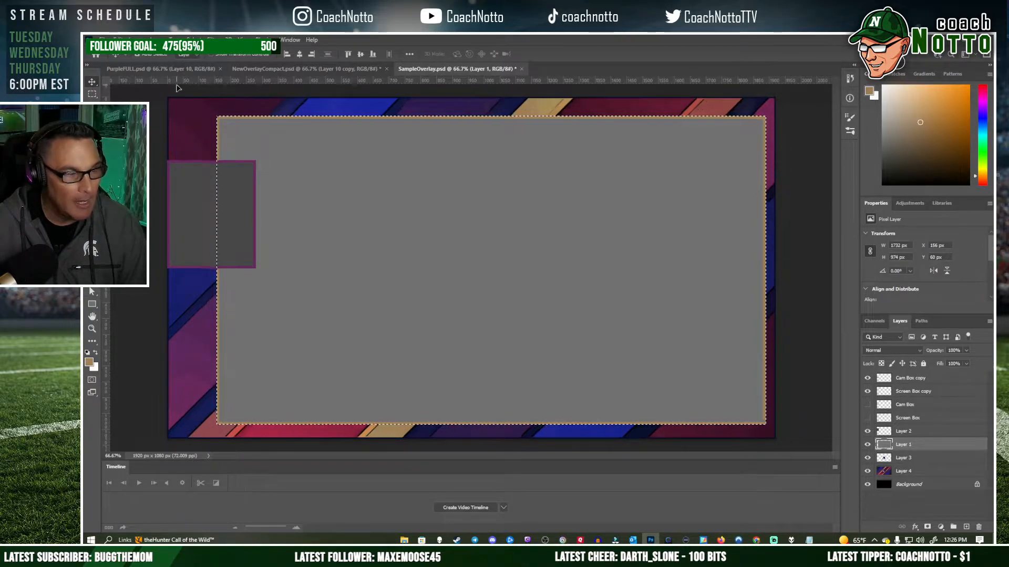
left_click(915, 473)
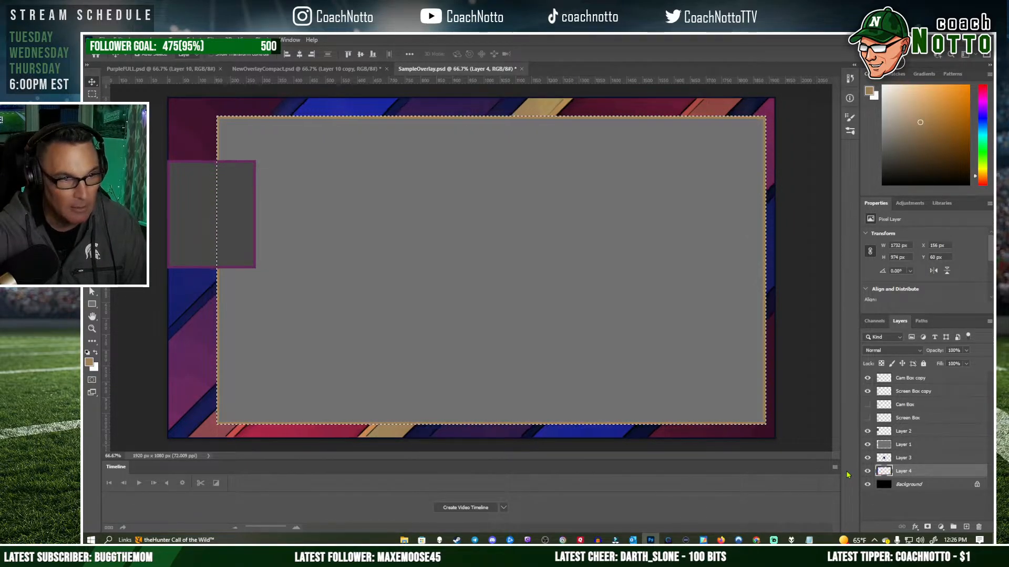
Hide Layer 1 and Layer 3, and toggle Background's visibility off and on to check the game area cut-out
left_click(867, 445)
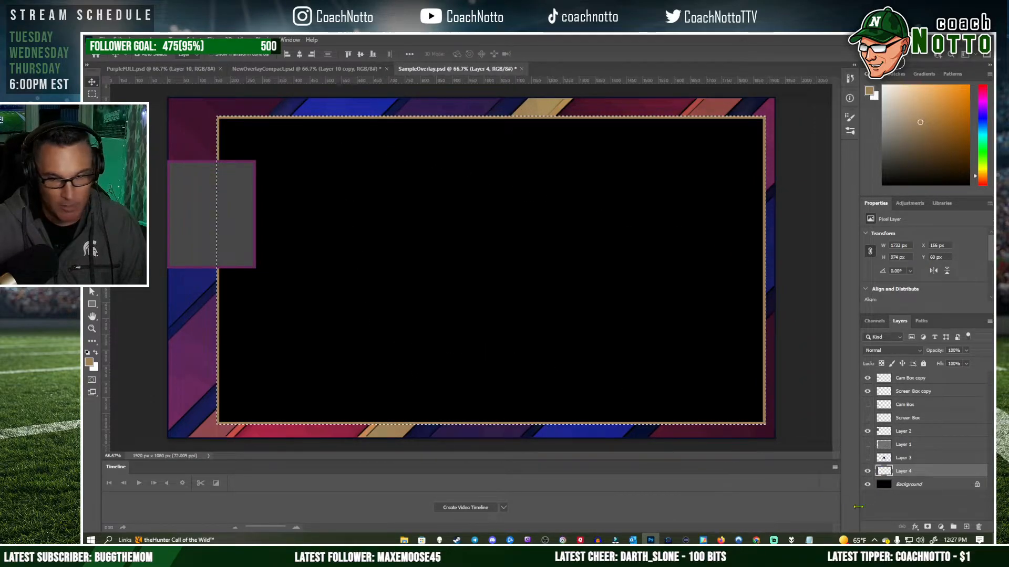
left_click(867, 484)
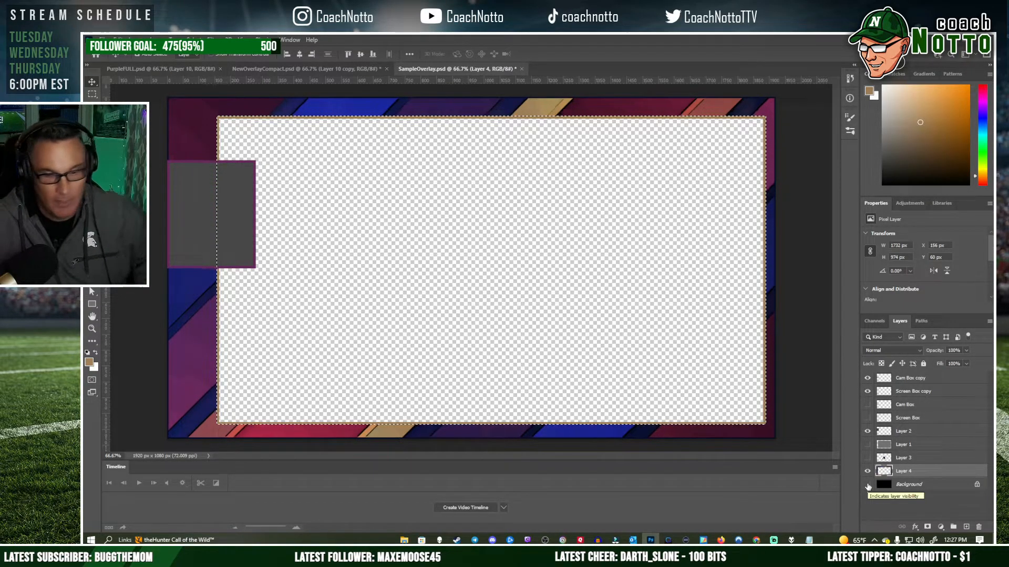
left_click(867, 484)
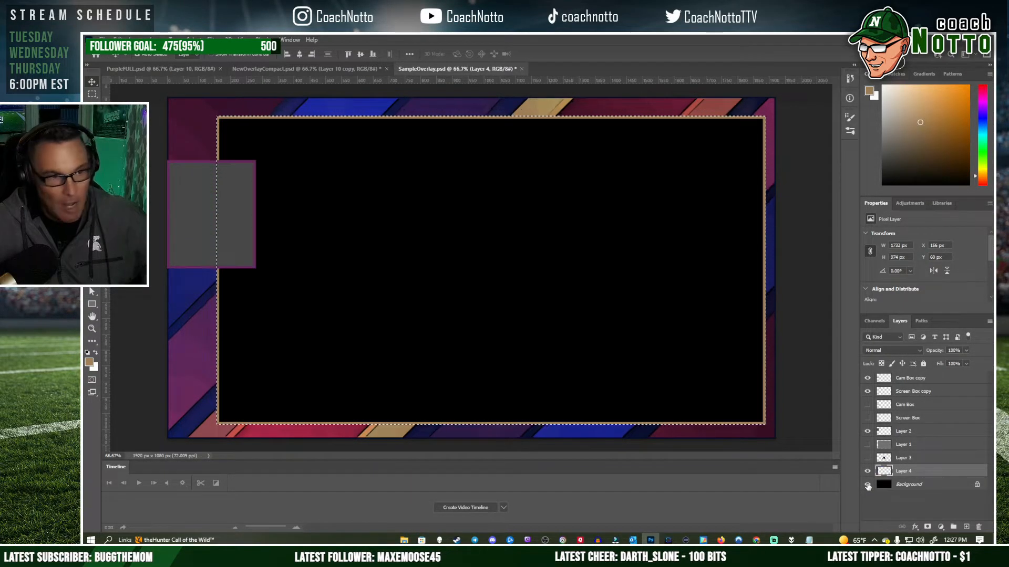
Tighten a full-canvas selection to the camera box on Layer 2 and delete that area from the striped artwork on Layer 4
left_click(907, 431)
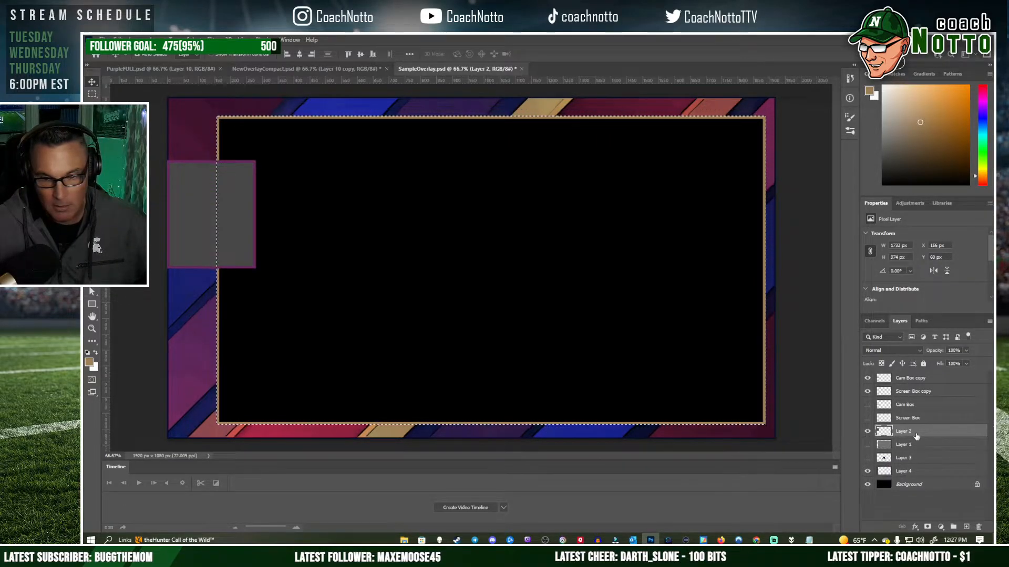
left_click(193, 40)
left_click(195, 50)
key("Up")
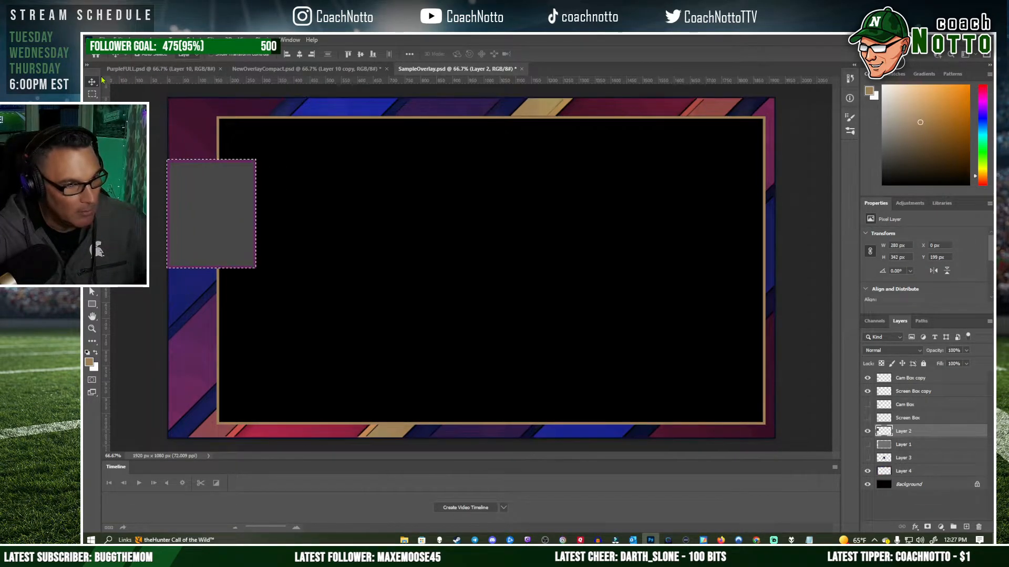
left_click(909, 472)
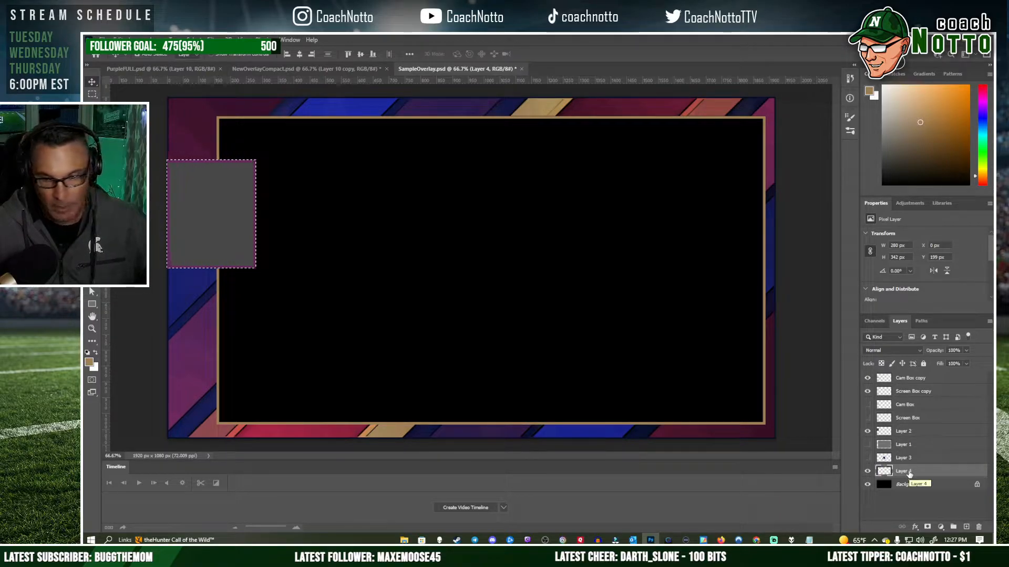
Hide Layer 2 and toggle Background's visibility off and on to check the camera box cut-out
left_click(867, 431)
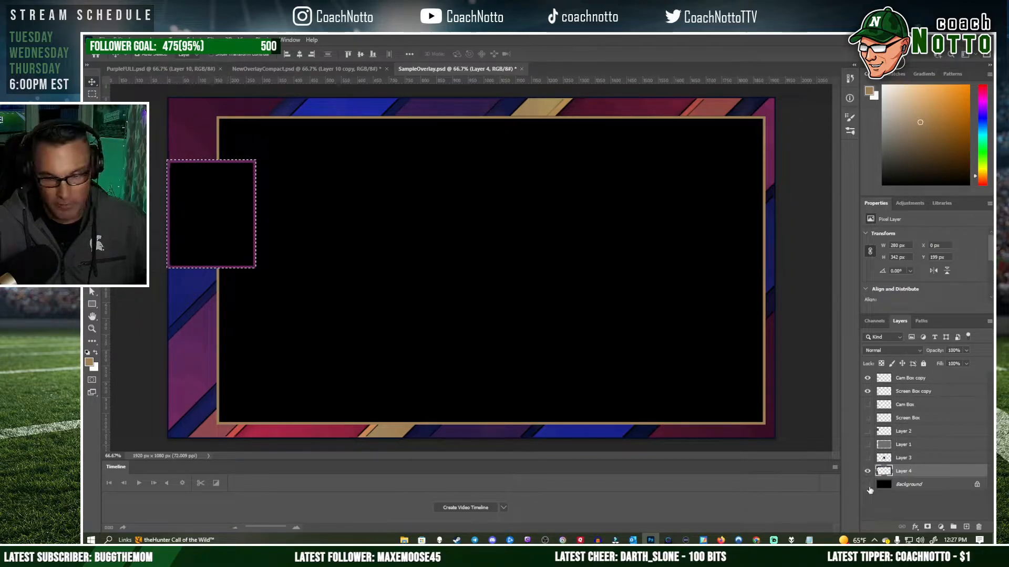
left_click(868, 488)
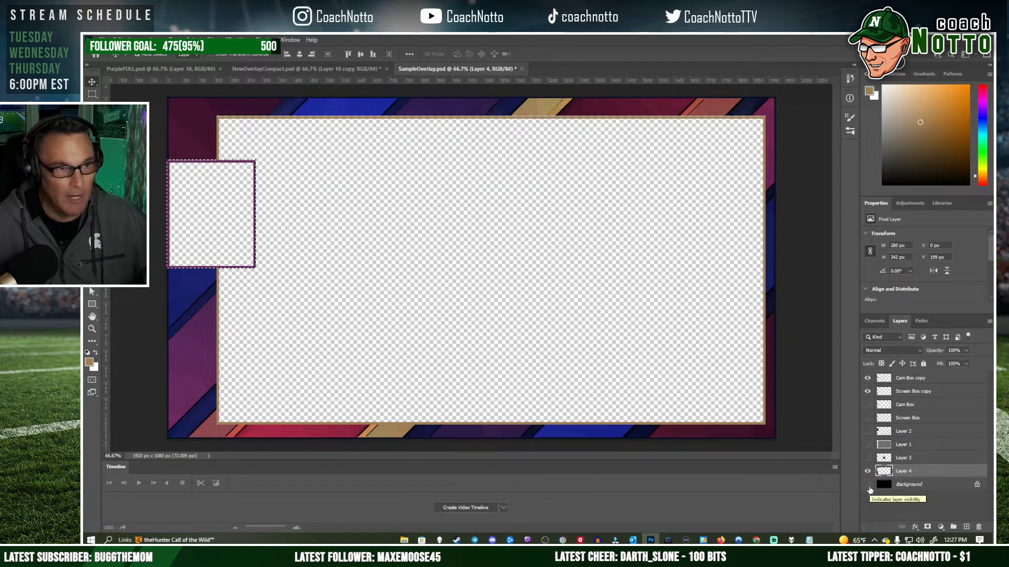
left_click(868, 487)
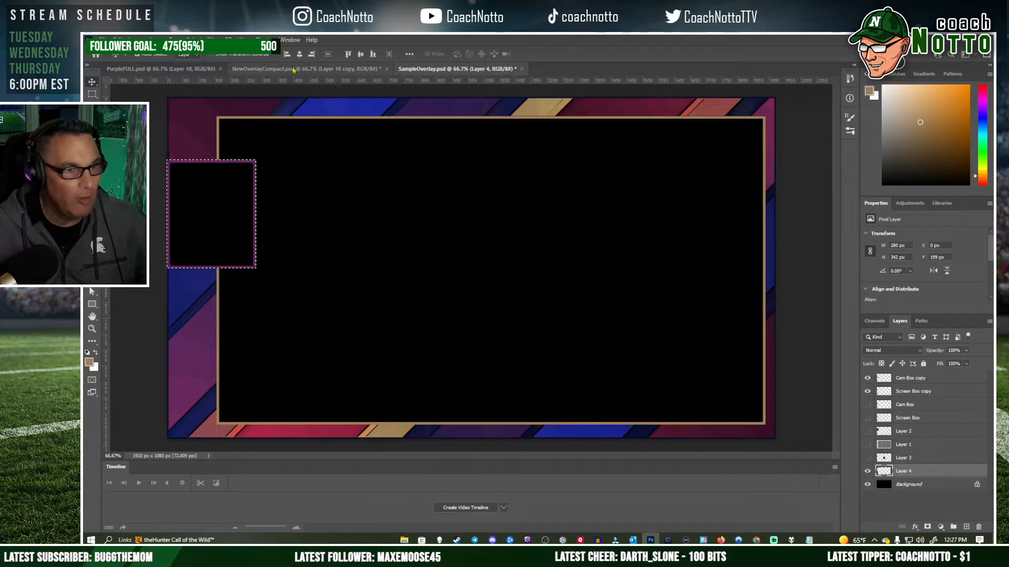
Compare the SampleOverlay.psd layout with the finished overlay design in NewOverlayCompact.psd
left_click(336, 69)
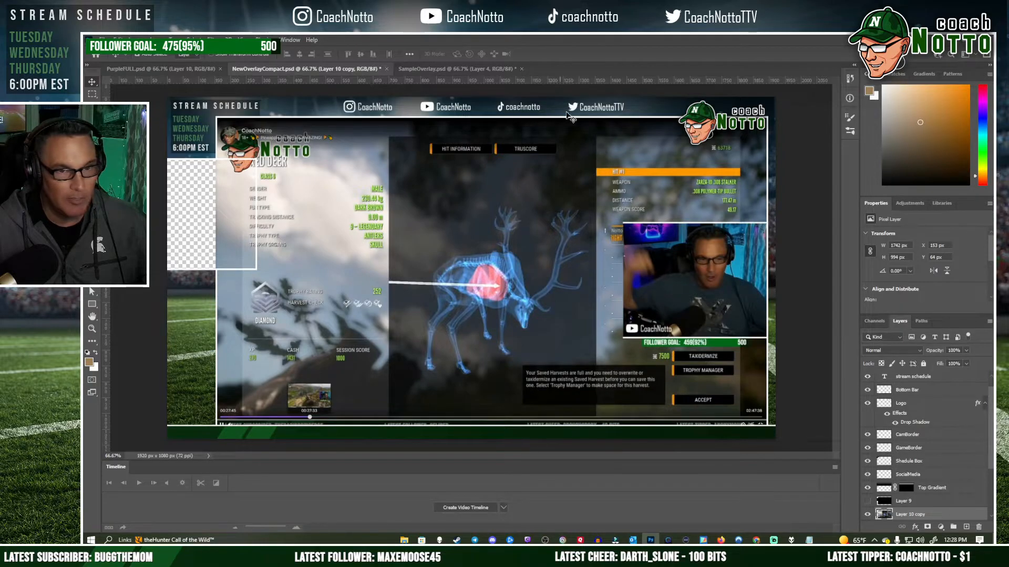
left_click(420, 69)
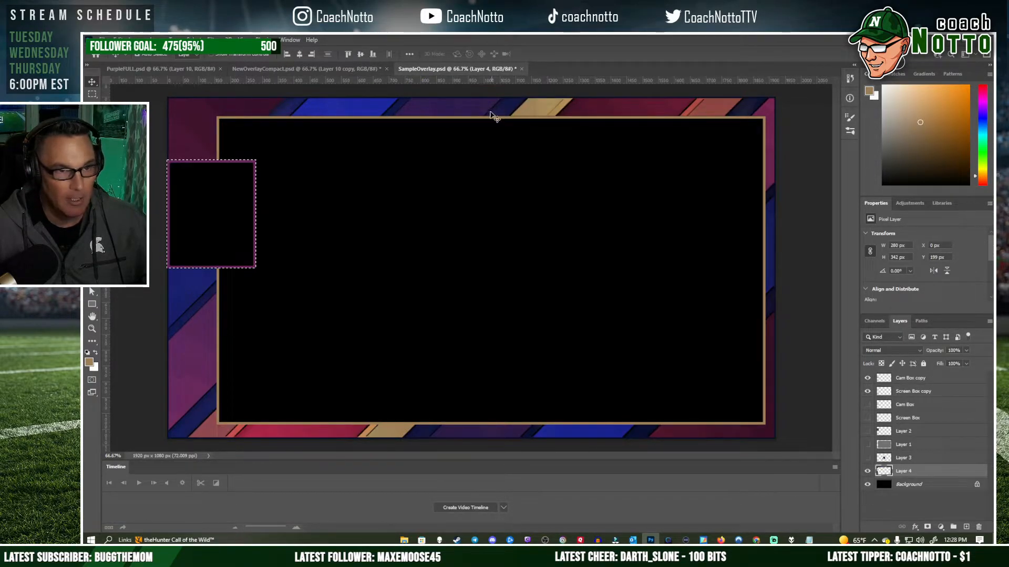
left_click(306, 69)
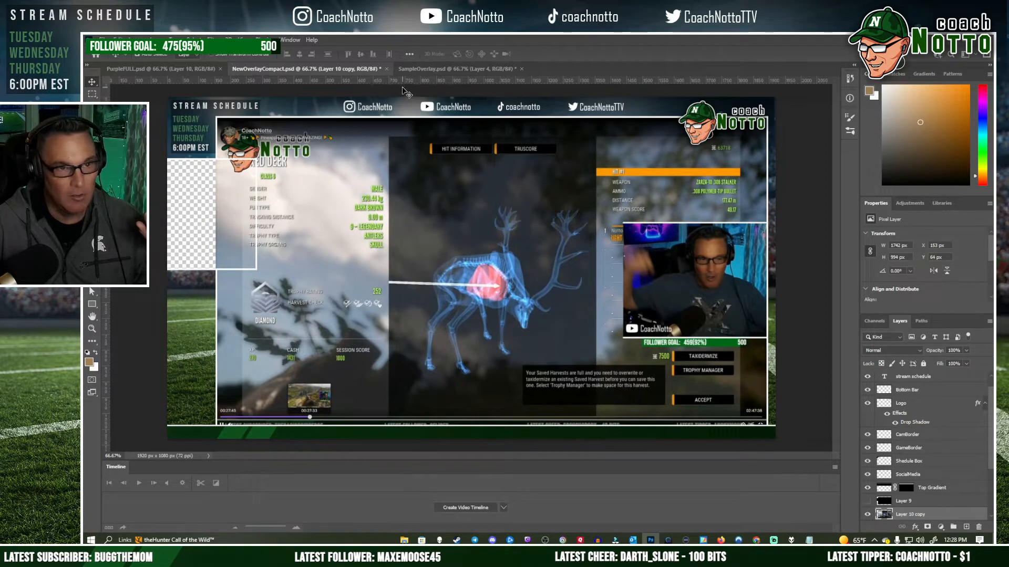
left_click(418, 74)
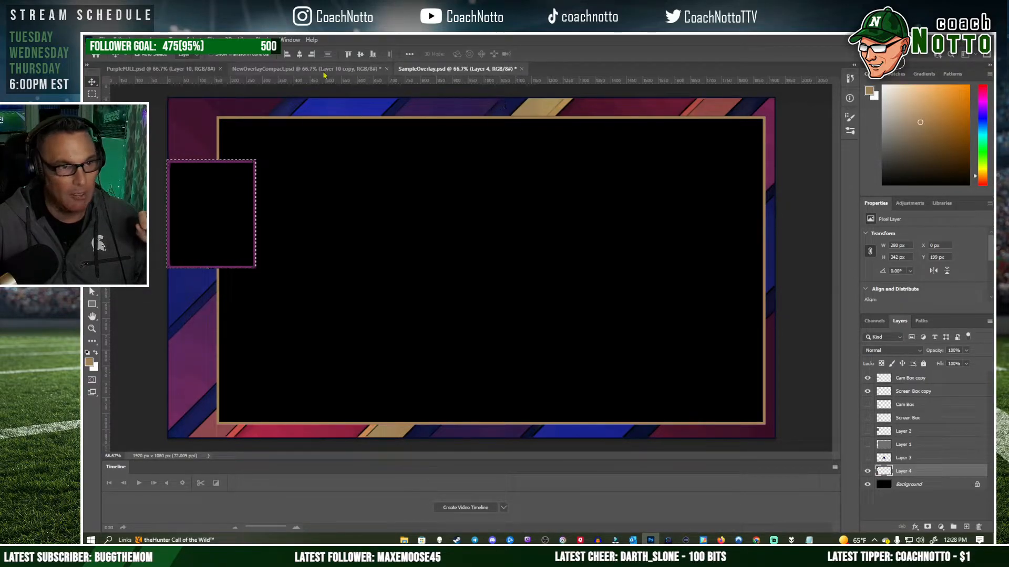
left_click(346, 69)
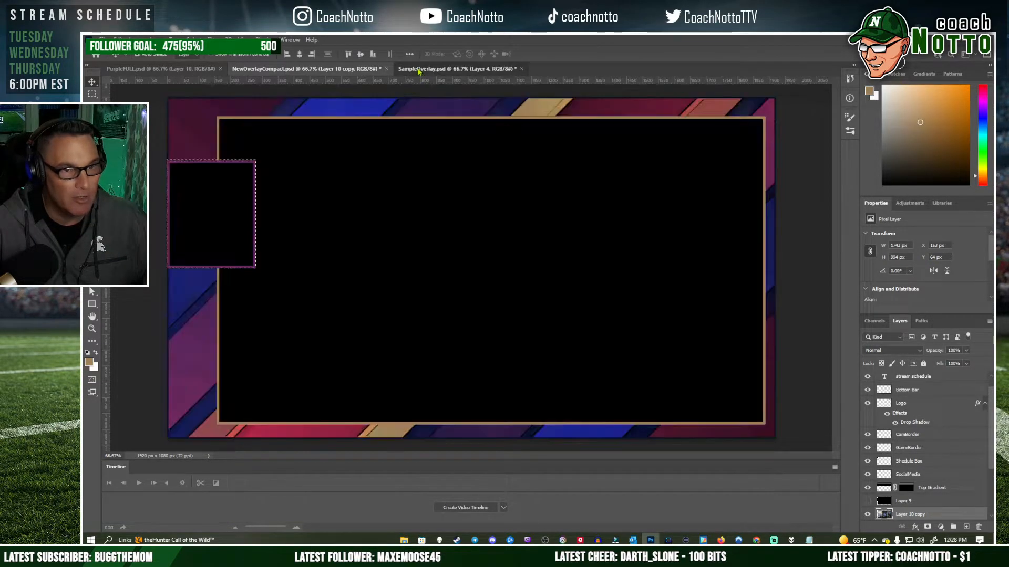
left_click(418, 71)
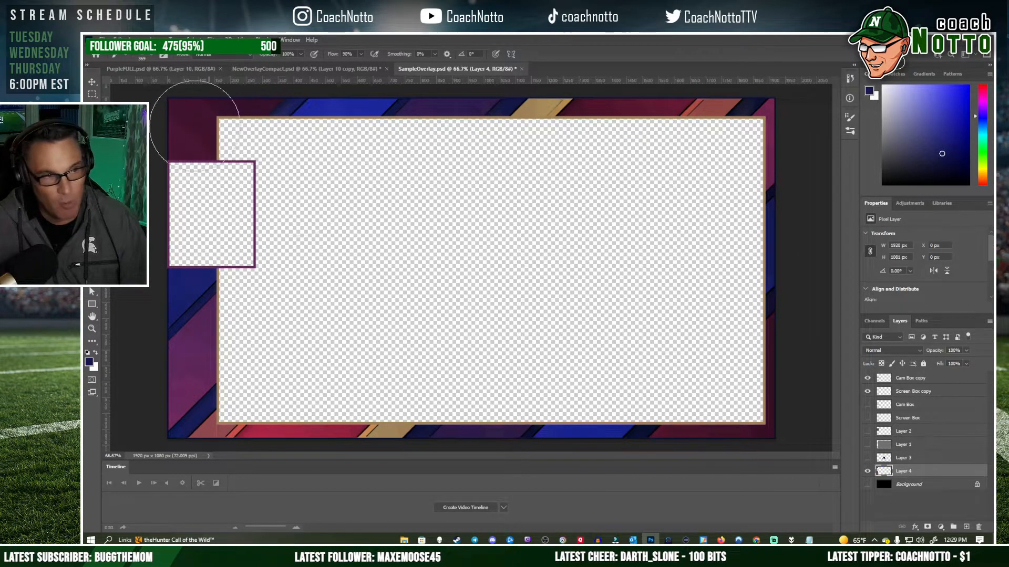
Add a new layer above Cam Box copy and select a rectangle about 238 x 186 px directly above the camera box
left_click(935, 379)
left_click(966, 527)
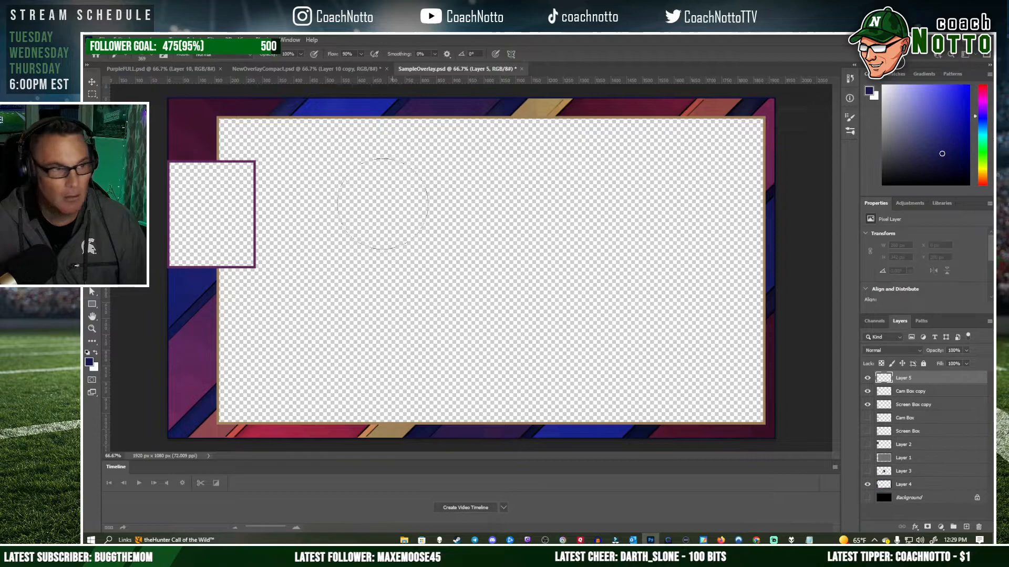
key("m")
left_click_drag(174, 103, 247, 161)
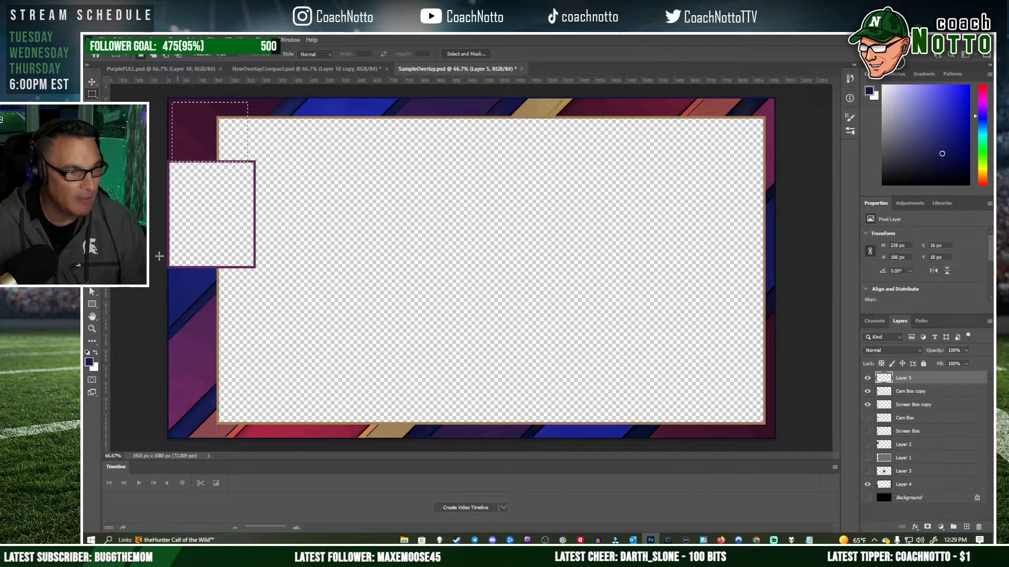
Fill the selection with black (000000) on the new top layer, deselect, and set the layer's opacity to 46%
left_click(88, 363)
left_click(694, 306)
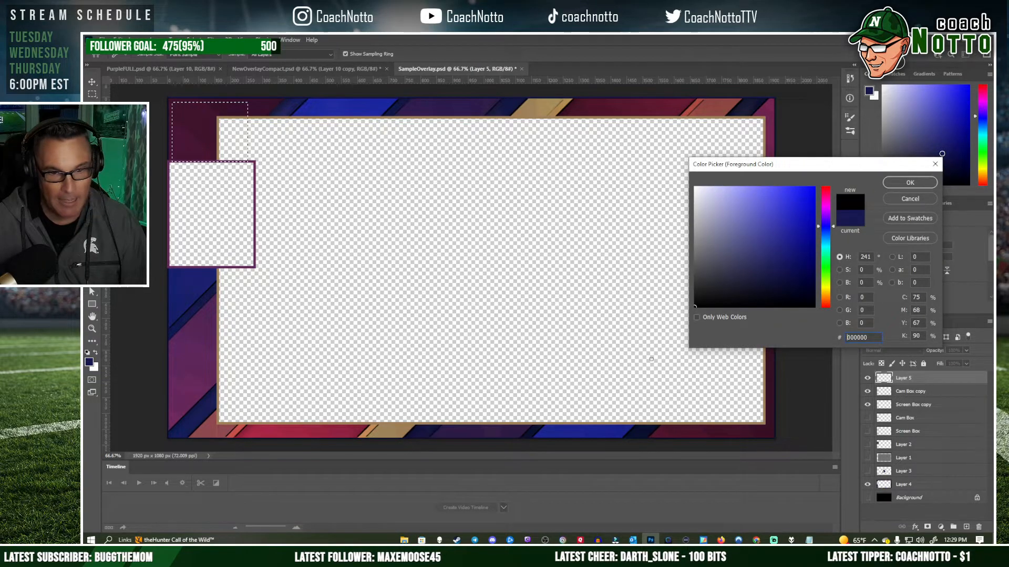
left_click(909, 183)
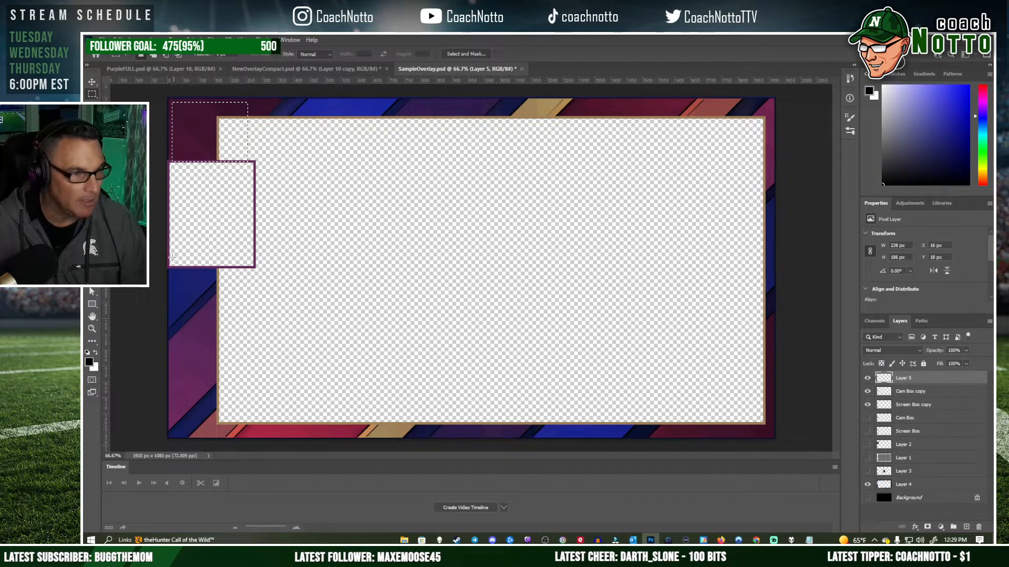
key("g")
left_click(198, 140)
left_click(195, 39)
left_click(207, 59)
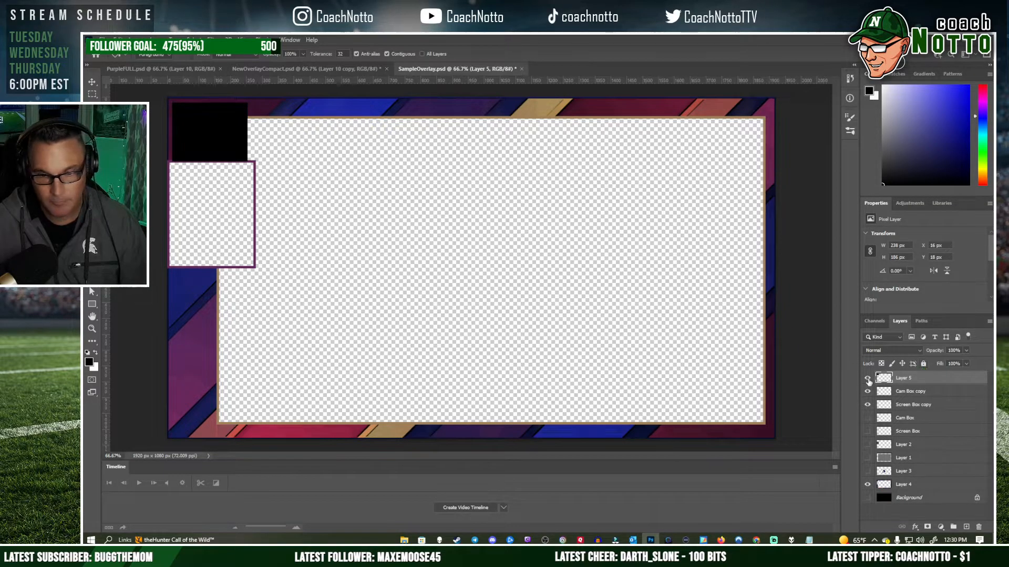
left_click(966, 350)
left_click_drag(969, 362, 945, 363)
Cut away the parts of Layer 5's black box that overlap the game cut-out and the camera box, and clear the selection
key("m")
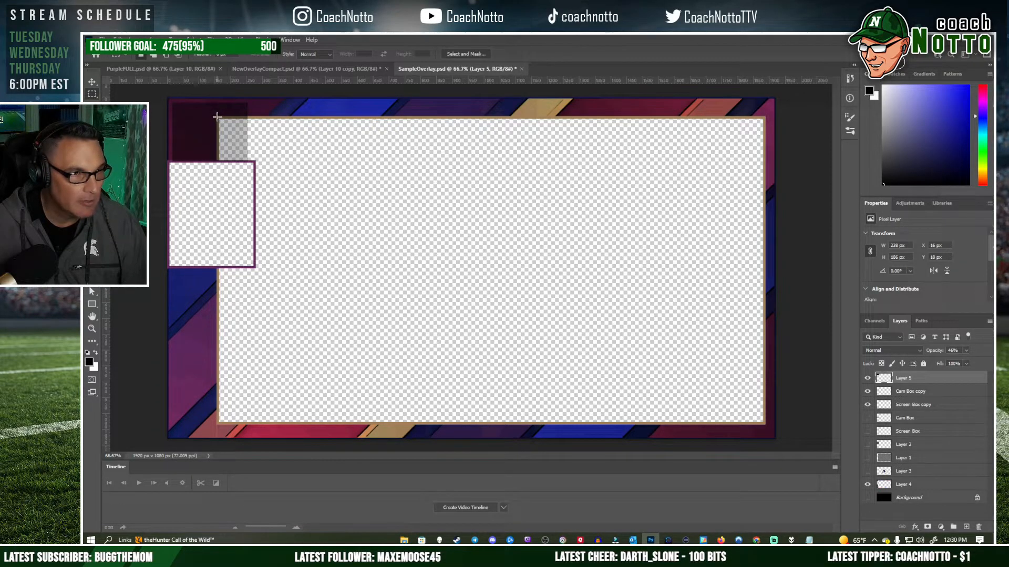
left_click_drag(217, 116, 262, 174)
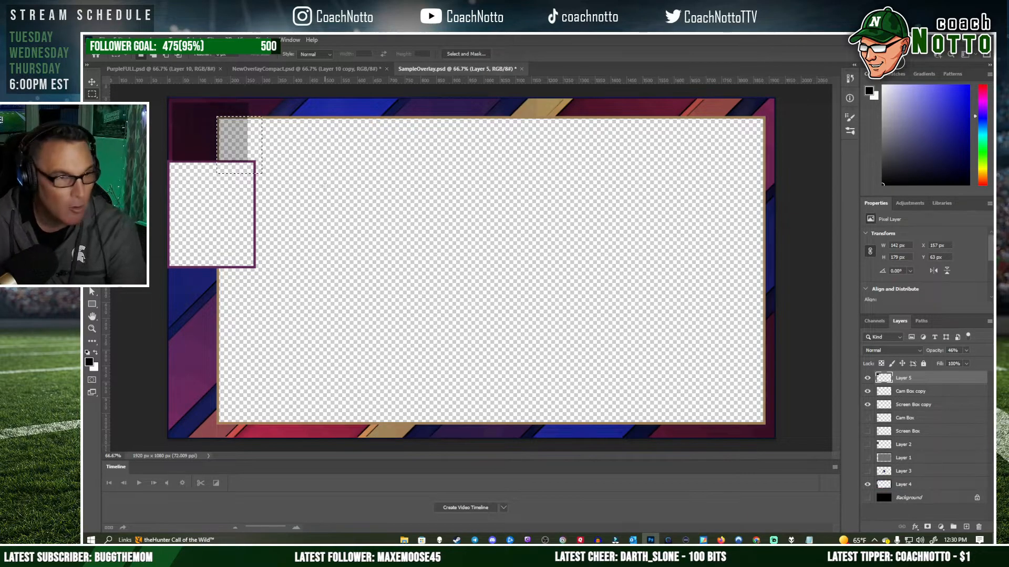
key("ctrl+x")
left_click_drag(151, 159, 296, 213)
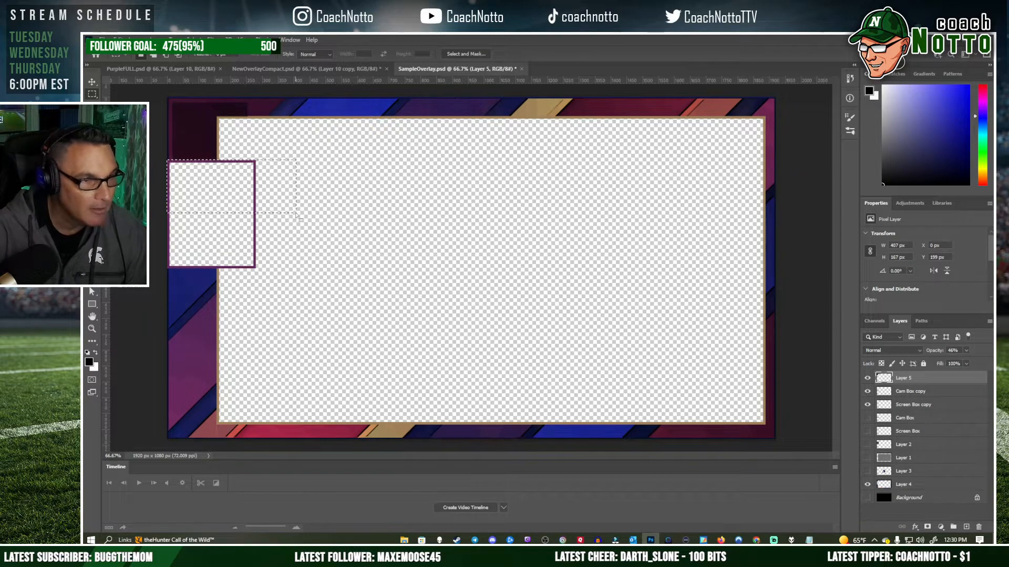
left_click(240, 116)
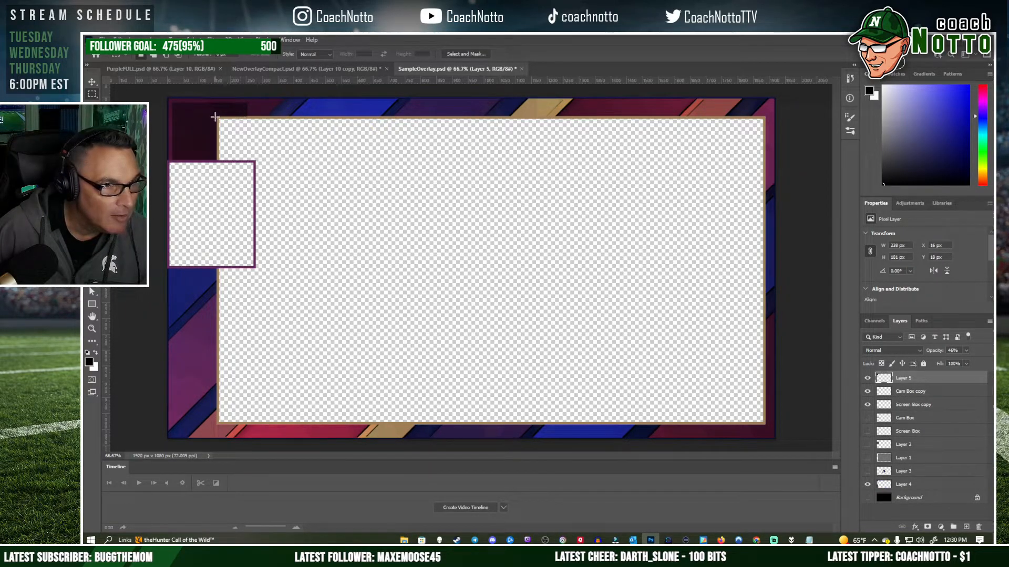
Nudge Layer 5's semi-transparent box up by 2 px with the Move tool
left_click(94, 83)
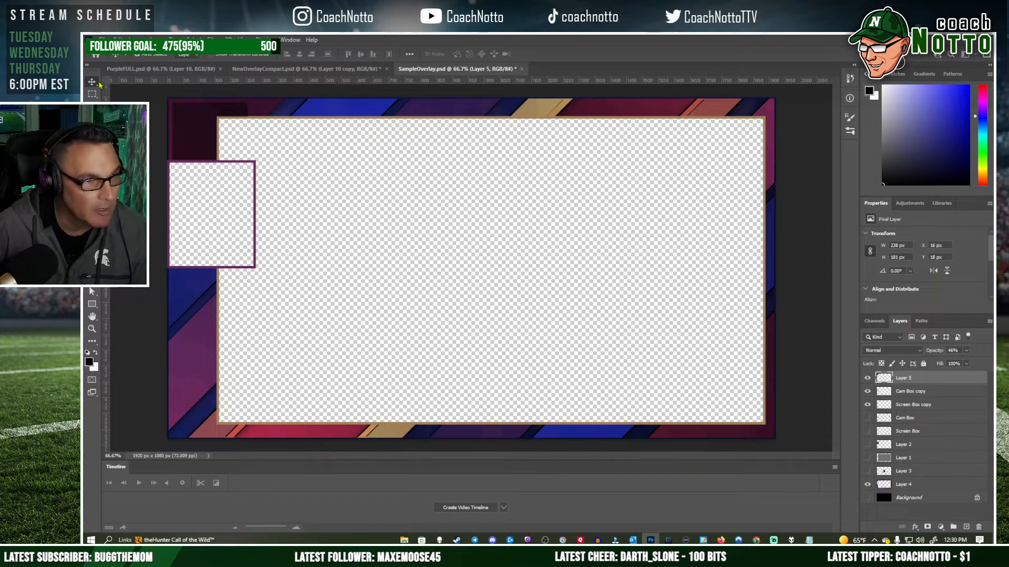
key("Up")
key("Up")
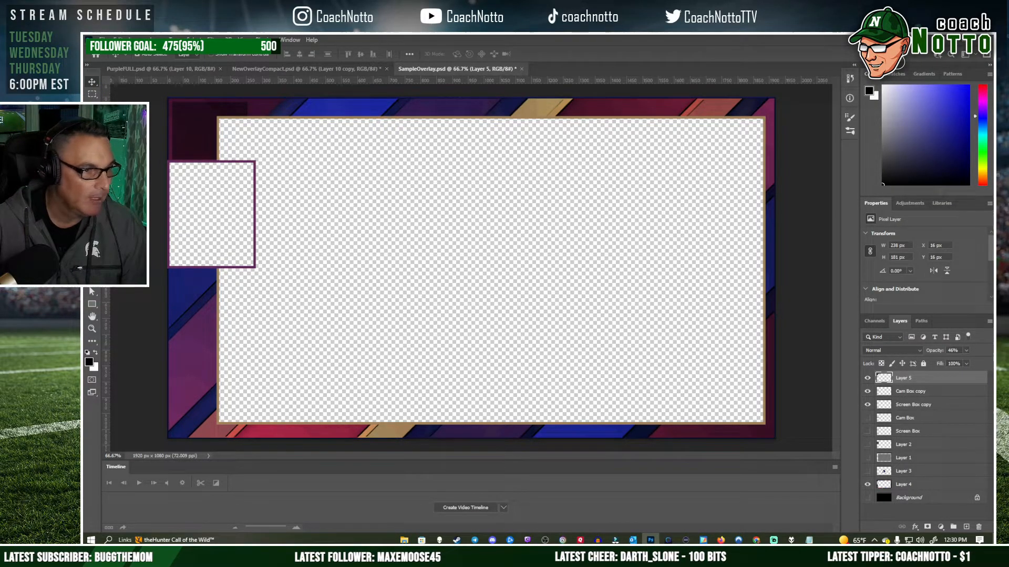
Add a white text line reading STREAM SCHEDULE at the top of the semi-transparent box
left_click(92, 279)
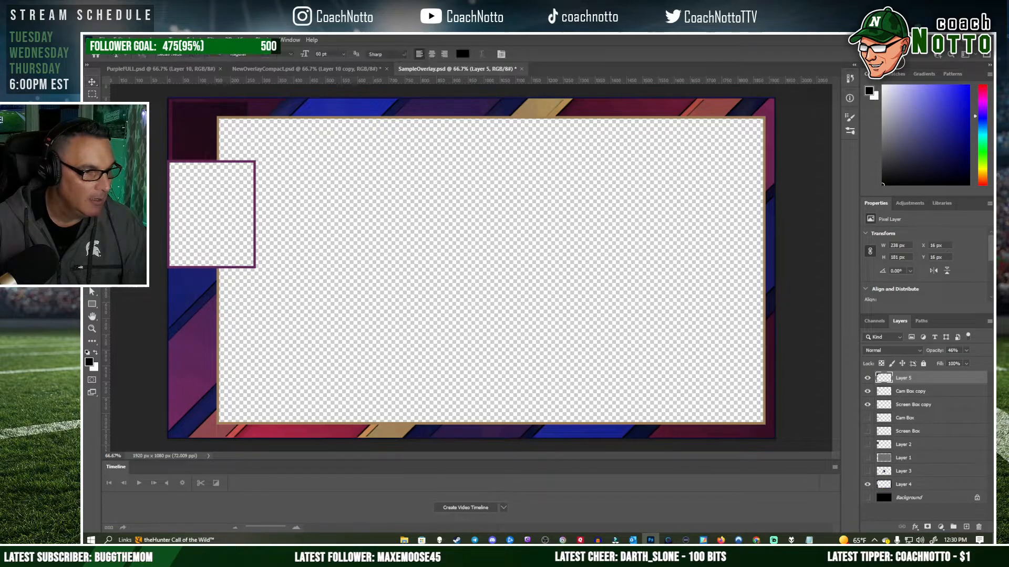
left_click(95, 354)
left_click(179, 110)
type("STREAM")
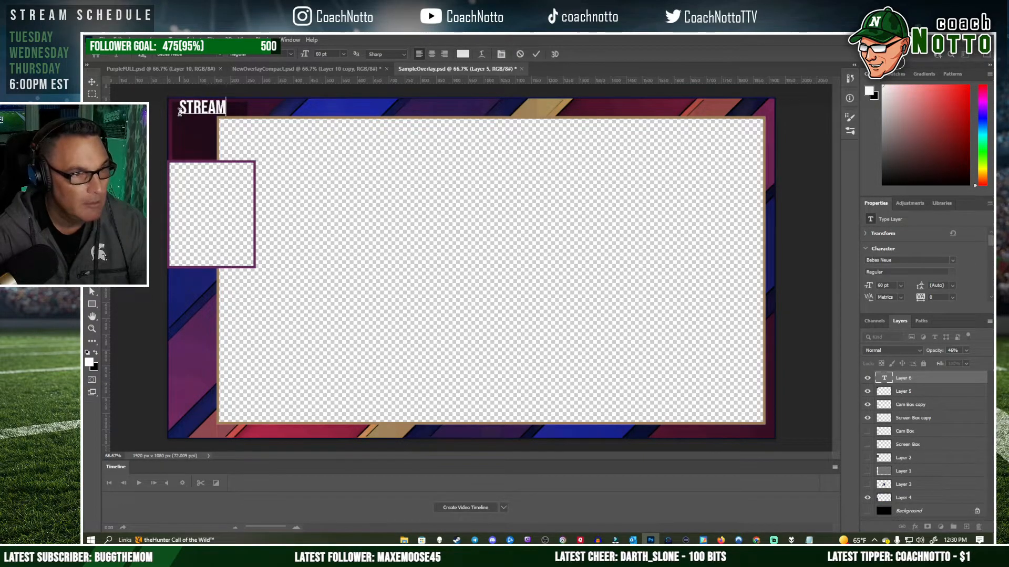
type(" SCHED")
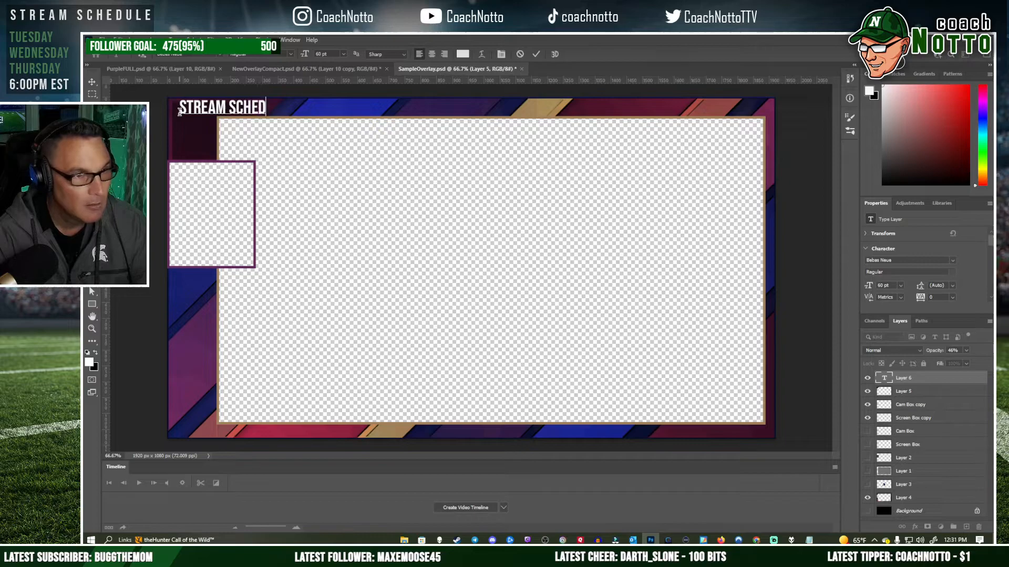
type("ule")
key("ctrl+Return")
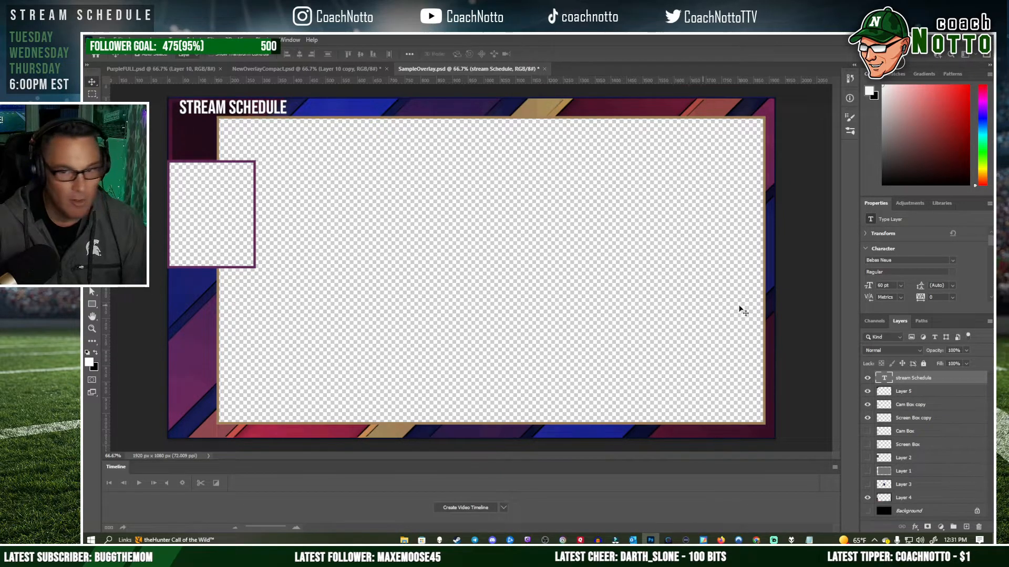
Set the font size of the STREAM SCHEDULE text to 30 pt
scroll(928, 285, "down", 2)
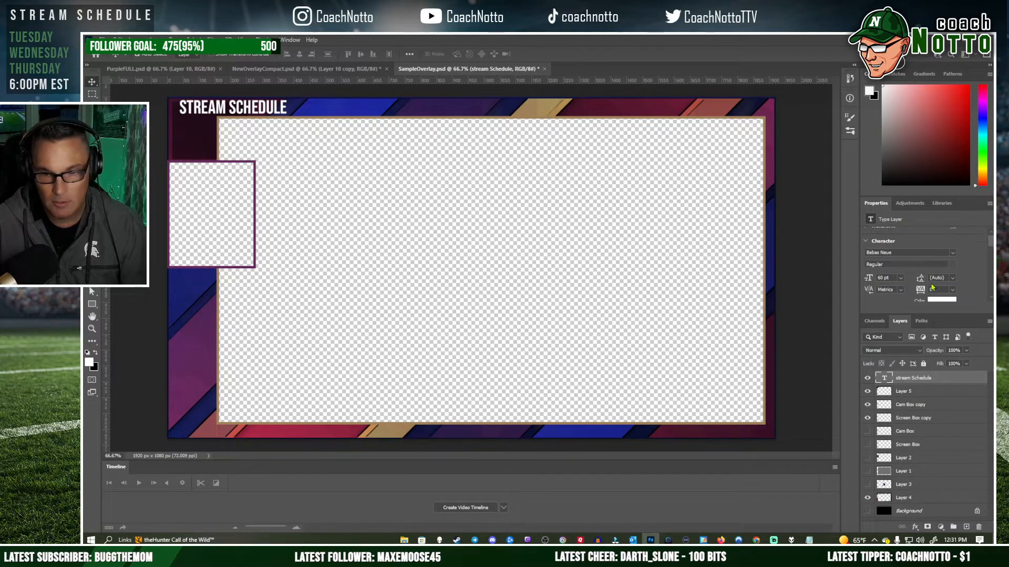
left_click(900, 263)
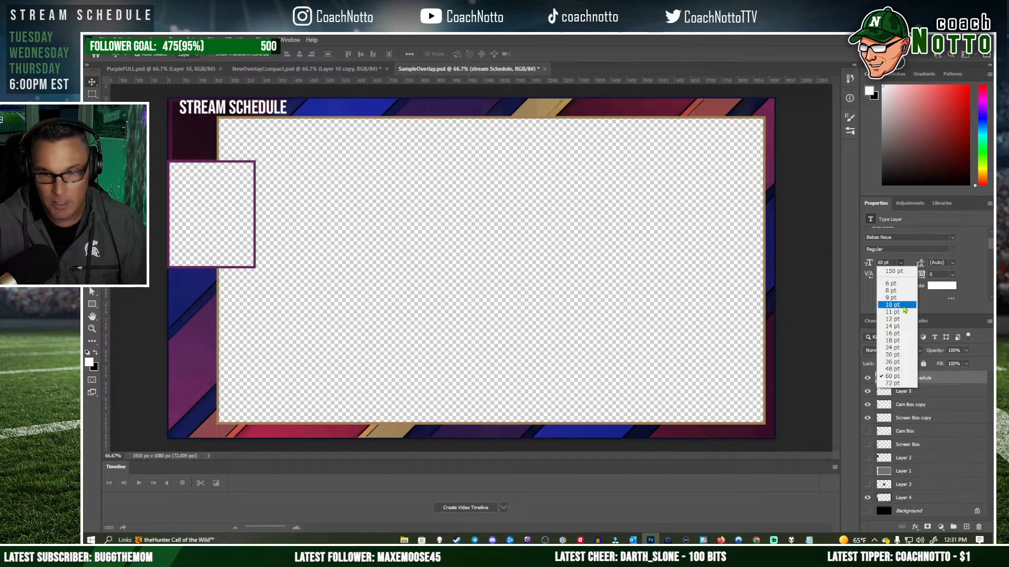
left_click(892, 355)
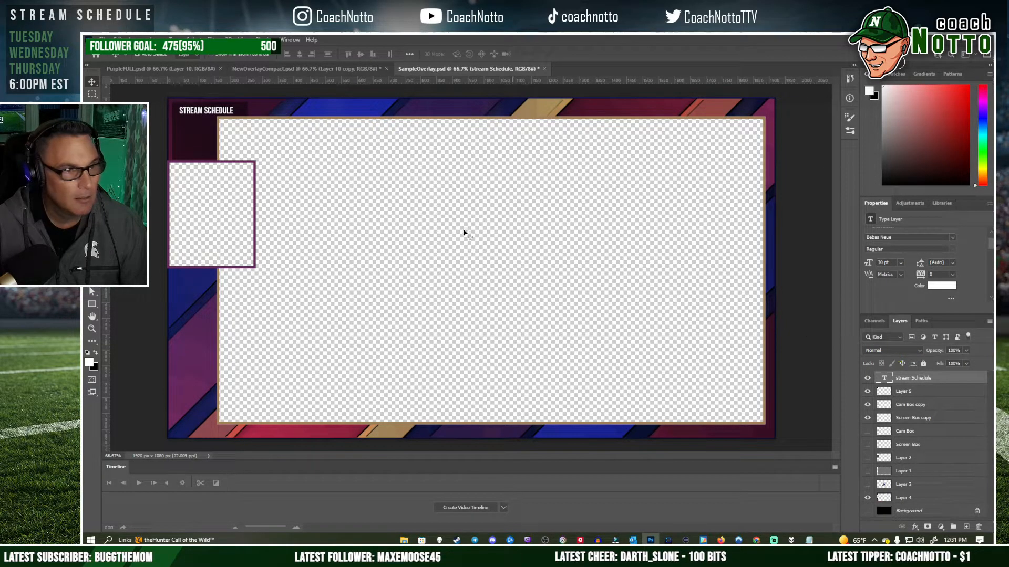
Nudge the STREAM SCHEDULE text slightly up and to the left, into the upper-left corner of the semi-transparent box
key("Up")
key("Up")
key("Up")
key("Up")
key("Left")
key("Left")
key("Left")
key("Left")
key("Left")
key("Left")
key("Left")
key("Left")
key("Left")
key("Left")
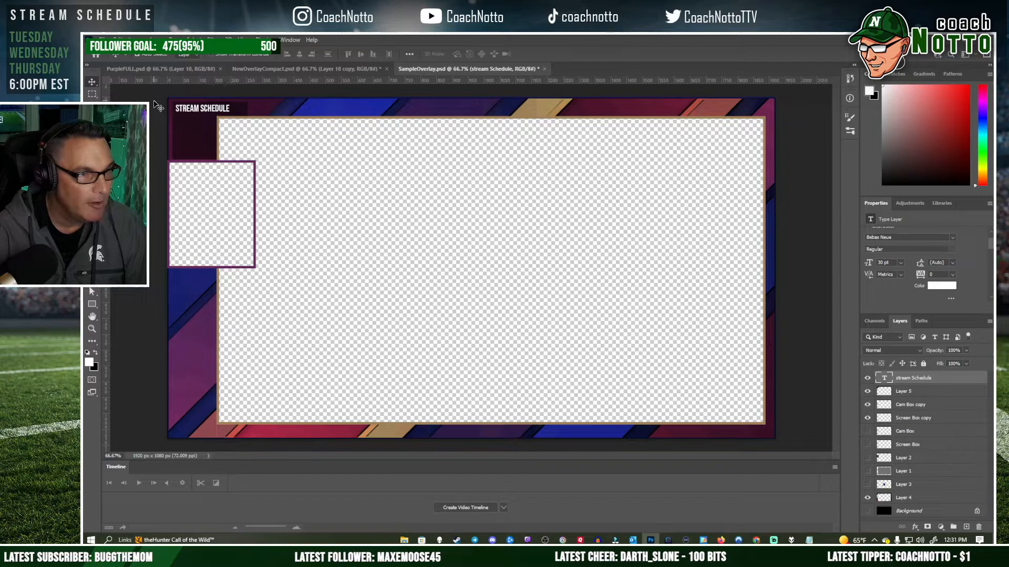
key("Down")
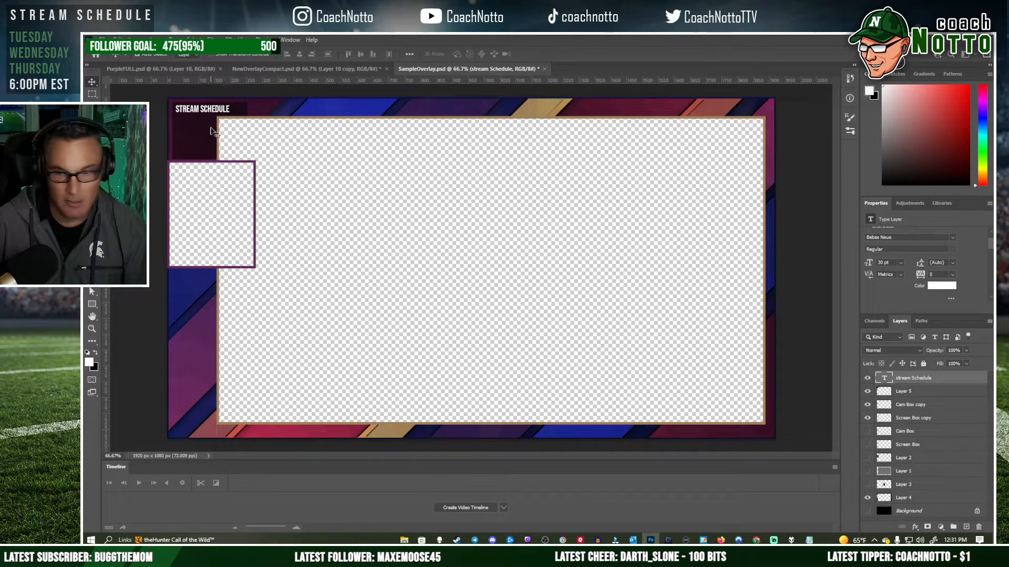
Try tracking of 50 and 75 on the STREAM SCHEDULE text, settle on 100, and deselect the layer
left_click(952, 274)
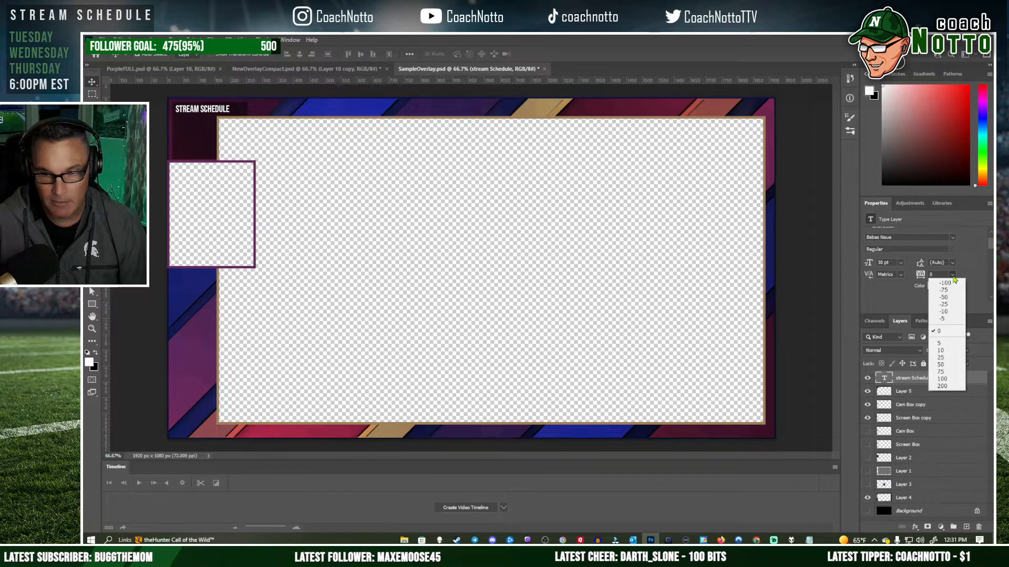
left_click(944, 364)
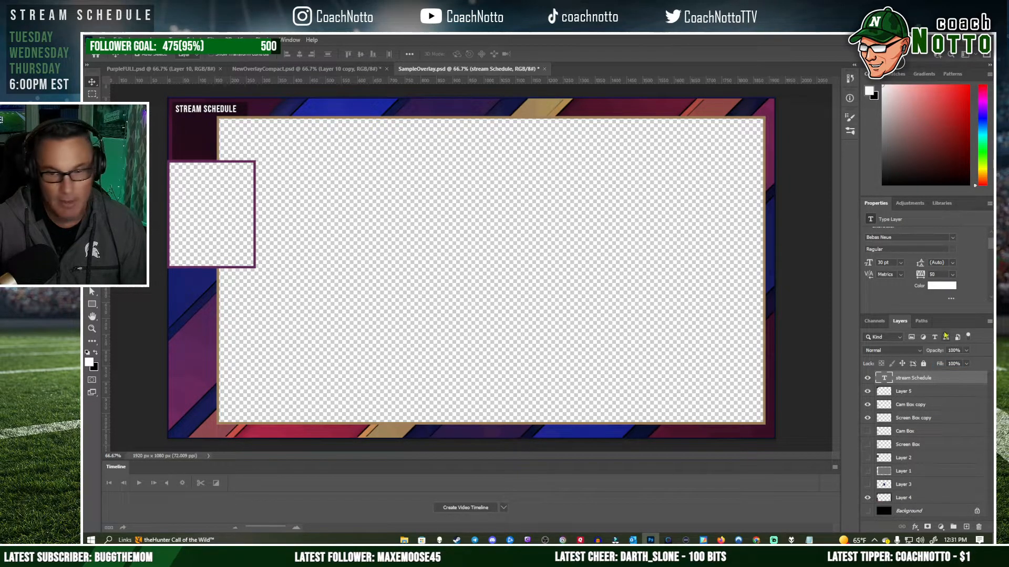
left_click(952, 274)
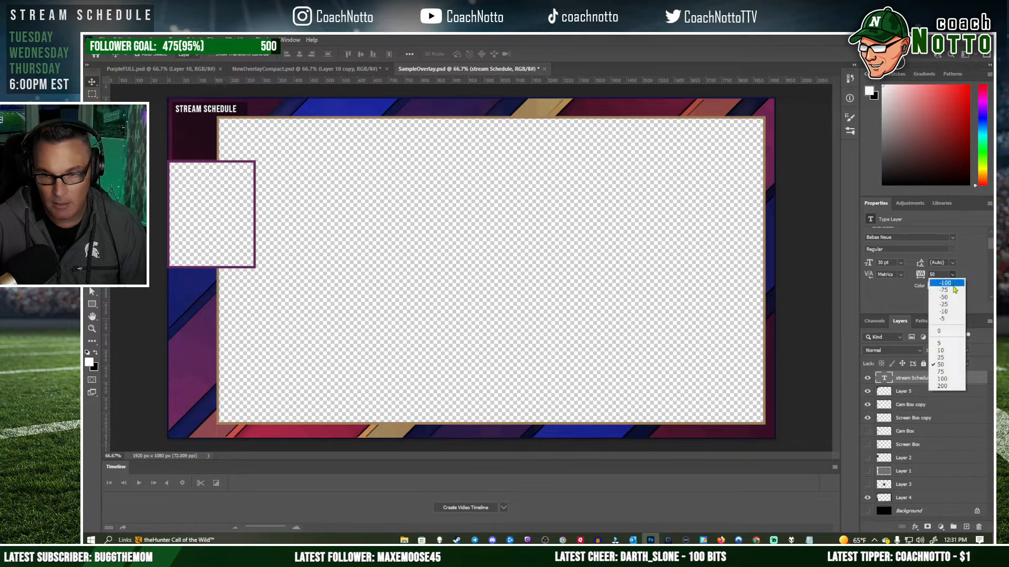
left_click(943, 372)
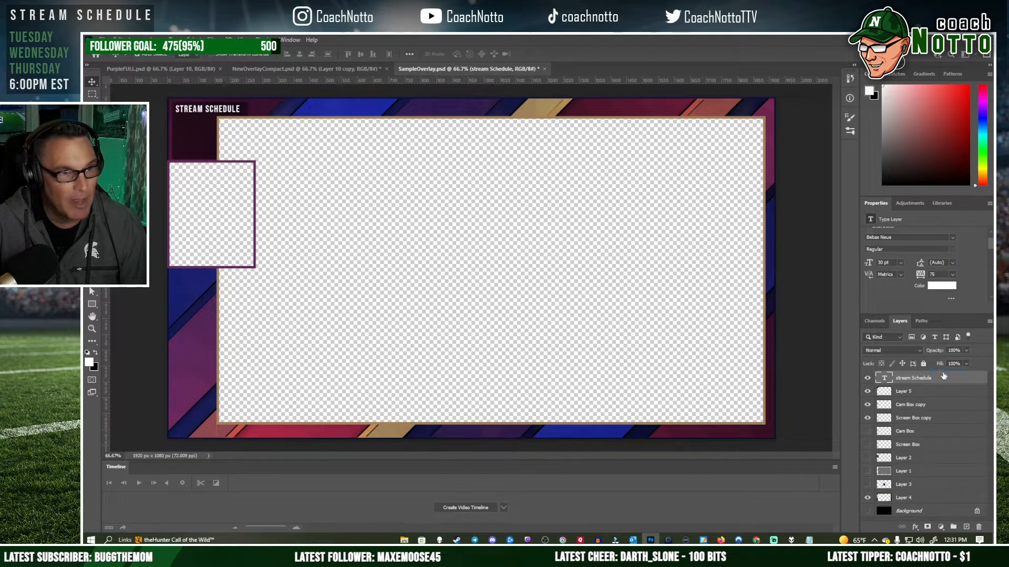
left_click(952, 274)
left_click(946, 383)
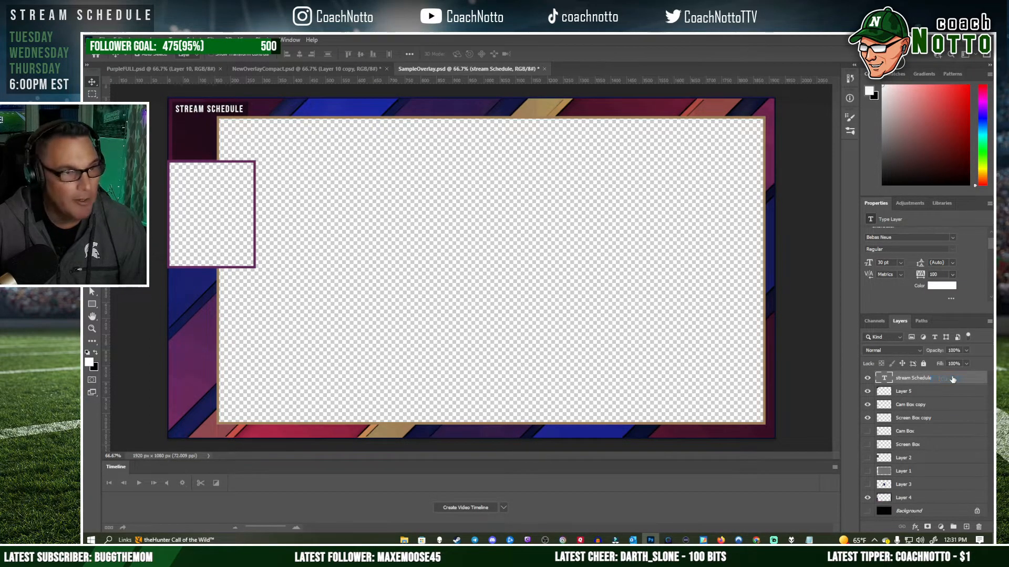
left_click(126, 121)
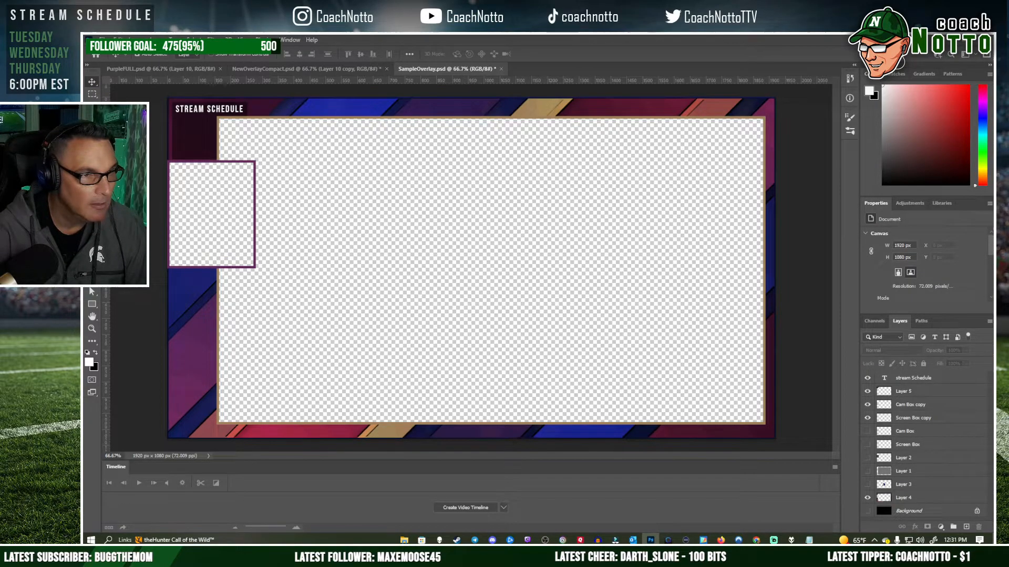
Duplicate the stream Schedule text layer and place the copy beneath the original in the layer order
left_click(914, 378)
left_click_drag(926, 380, 965, 526)
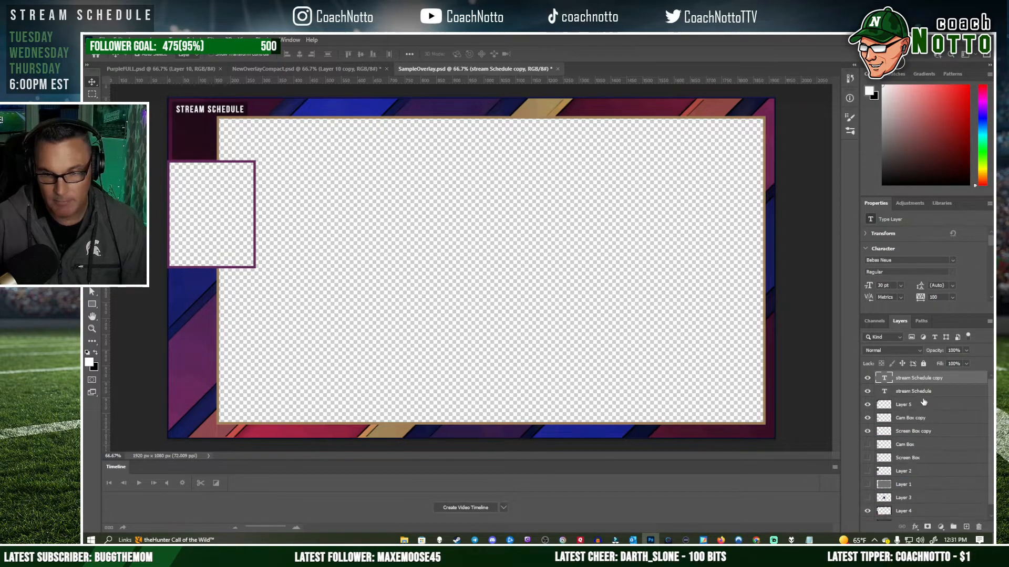
left_click_drag(924, 382, 925, 397)
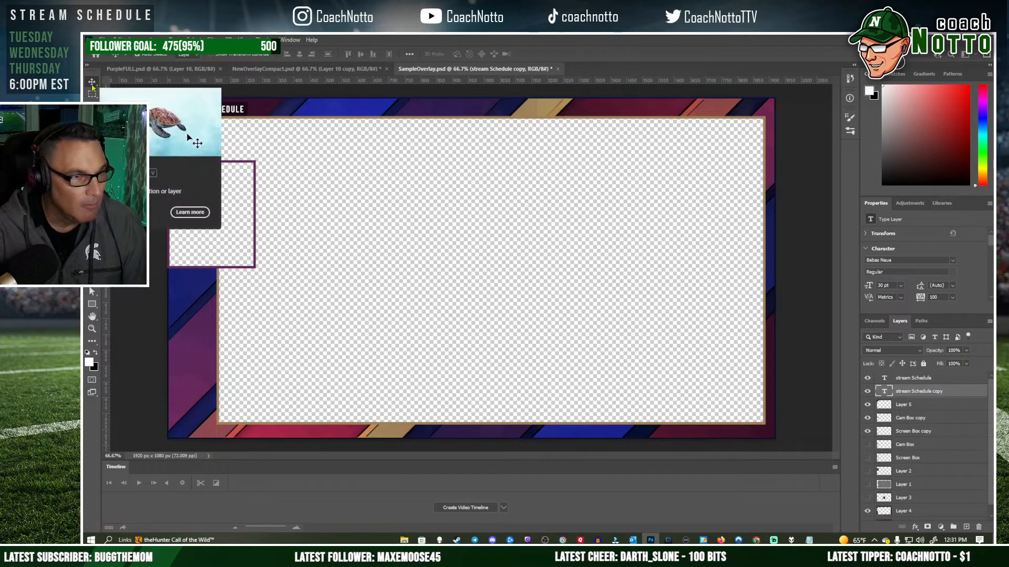
Below the title, replace the duplicate's text with the lines MONDAY, WEDNESDAY, THURSDAY and 8:00PM EST, and set its tracking to 50
left_click_drag(176, 121, 250, 122)
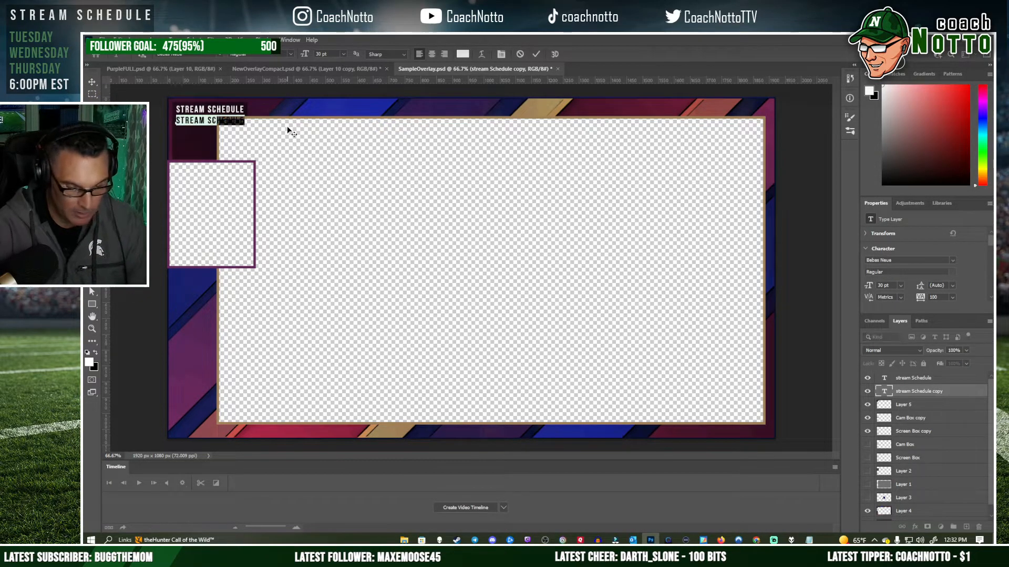
type("MONDAY WEDNESDAY THURSDAY")
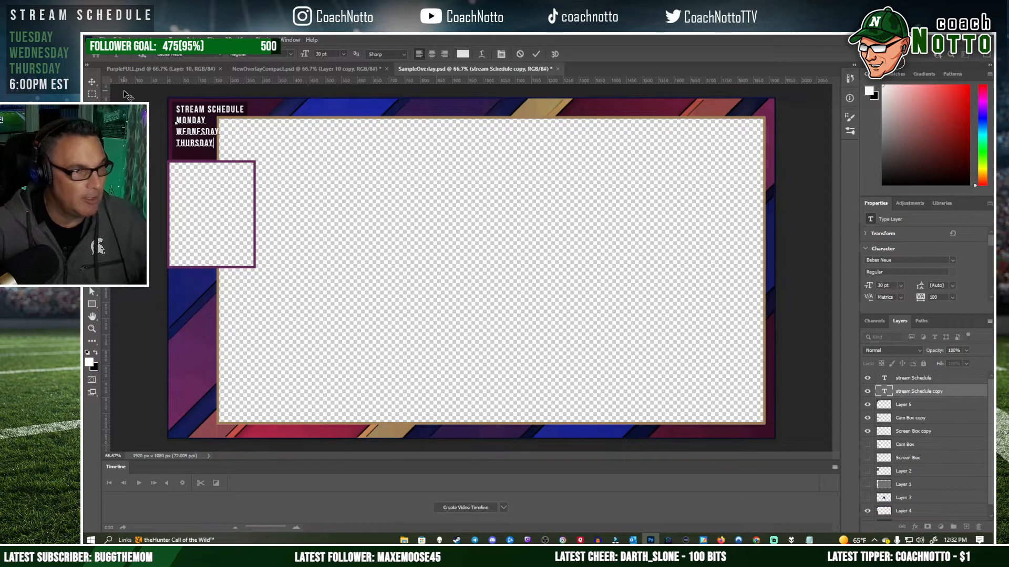
key("Return")
type("8:00PM EST")
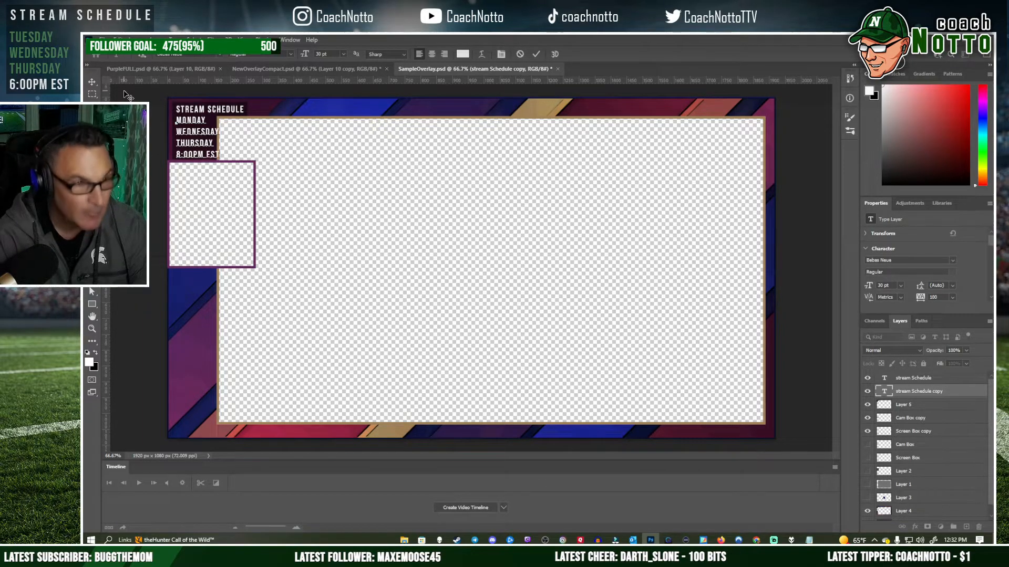
left_click(92, 82)
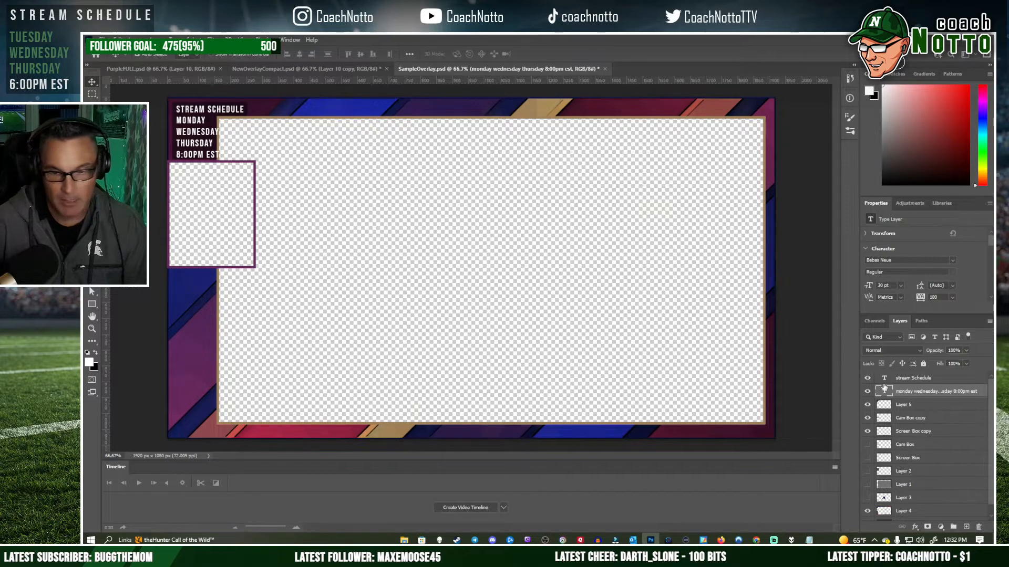
left_click(952, 298)
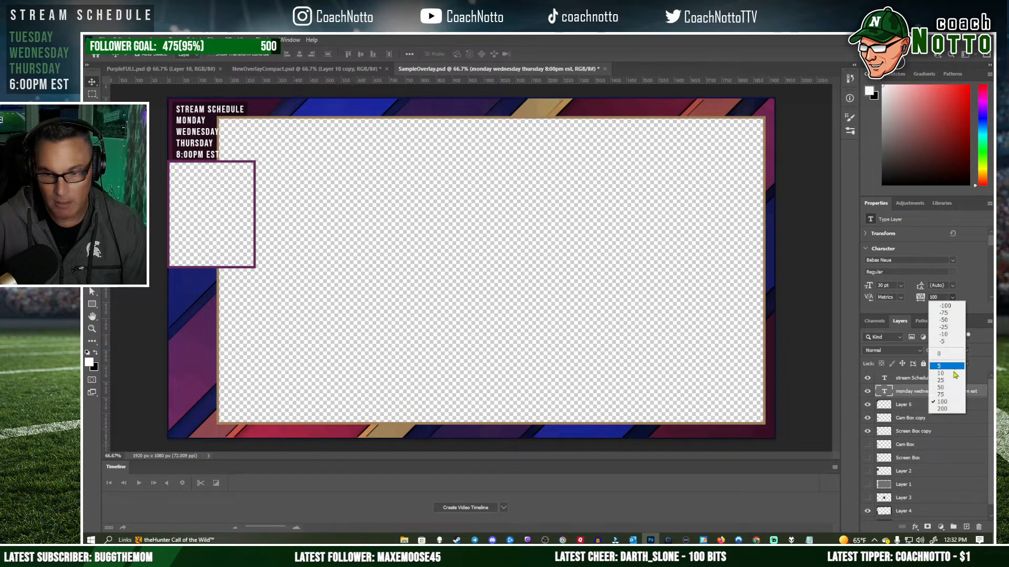
left_click(950, 388)
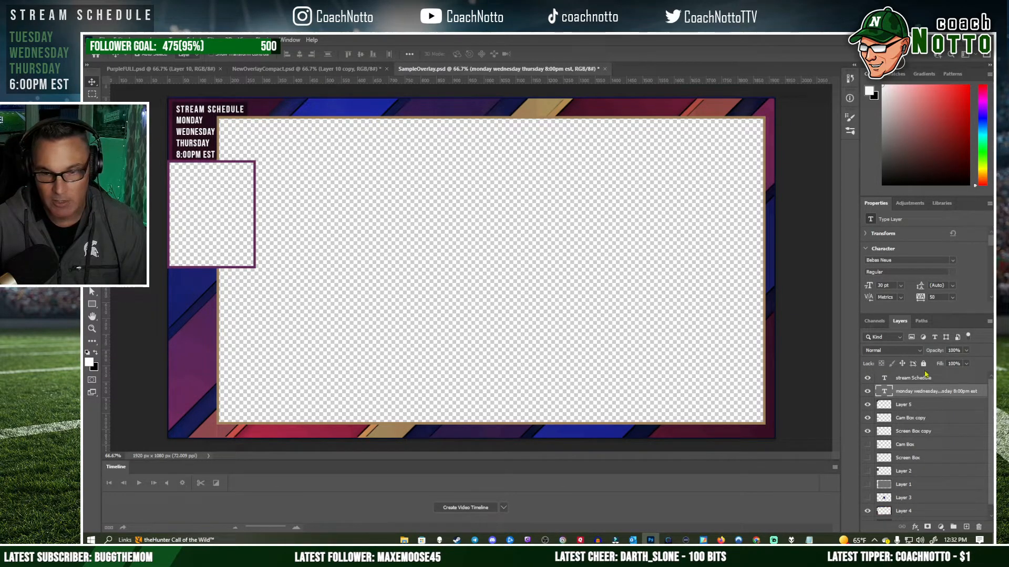
Recolour the schedule days and time text with the dark blue (222ca0) sampled from the striped artwork
scroll(922, 290, "down", 2)
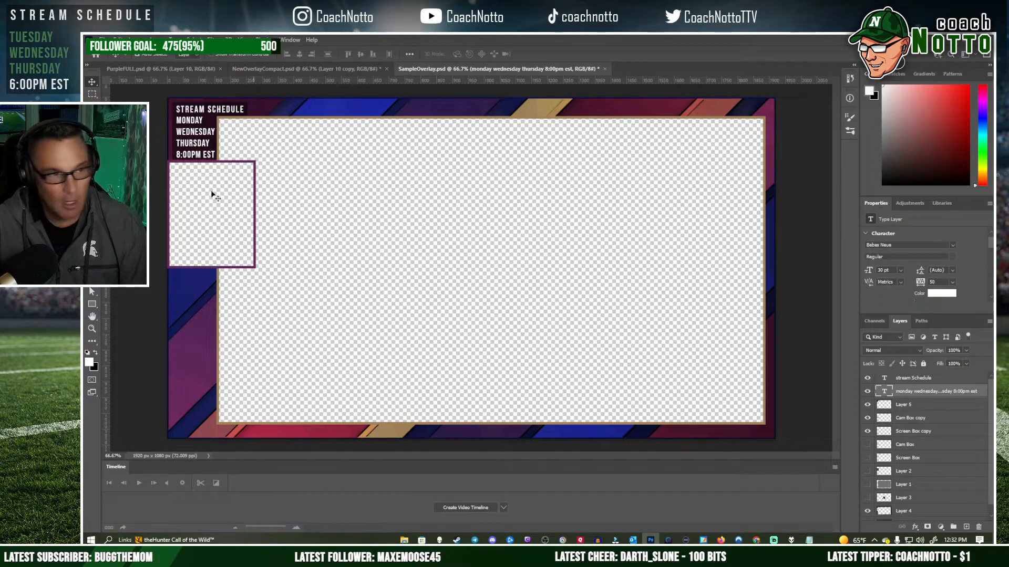
left_click(941, 293)
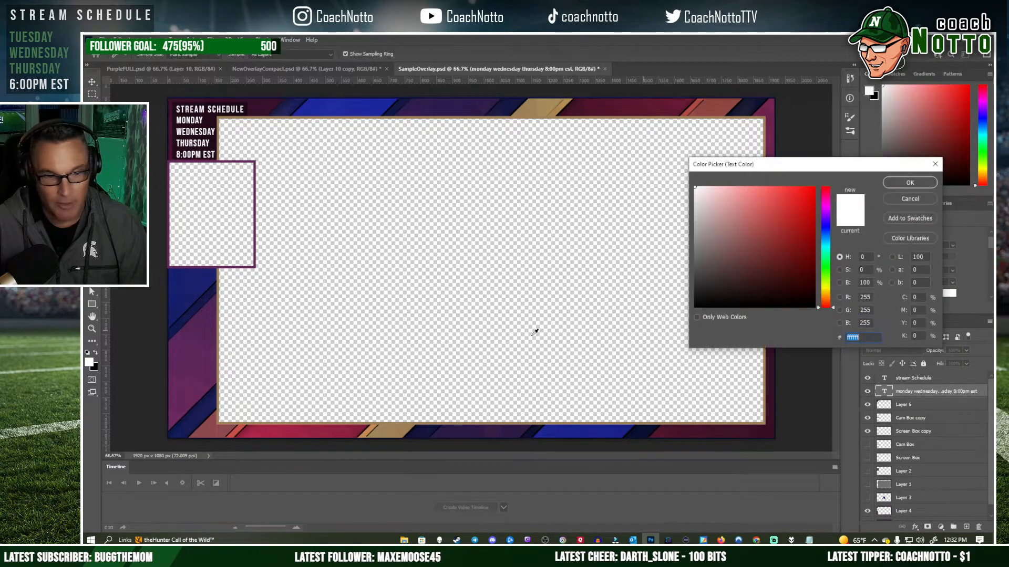
left_click(185, 402)
key("Return")
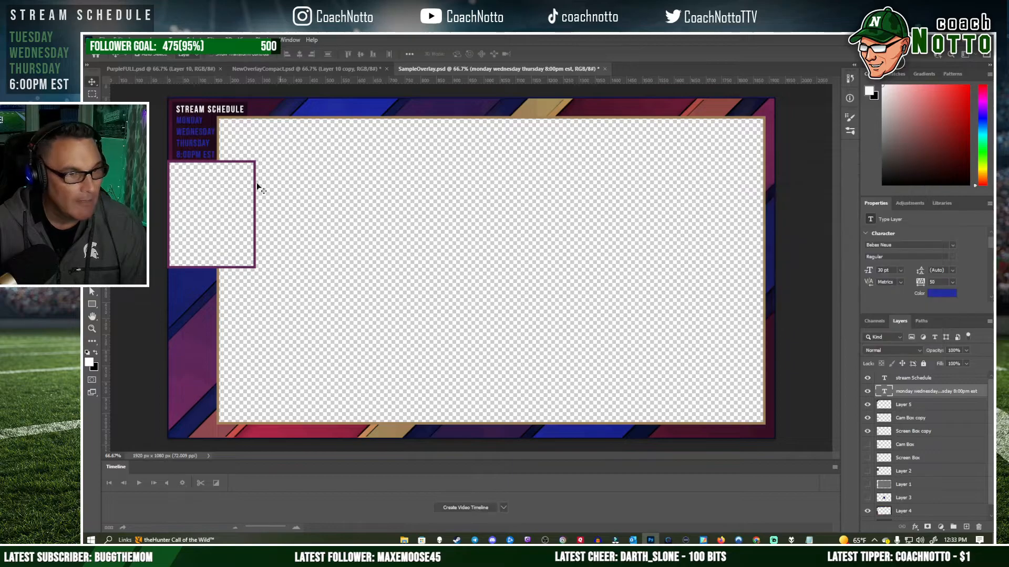
Lighten the schedule days and time text to a pale, bright shade of the same blue
left_click(929, 292)
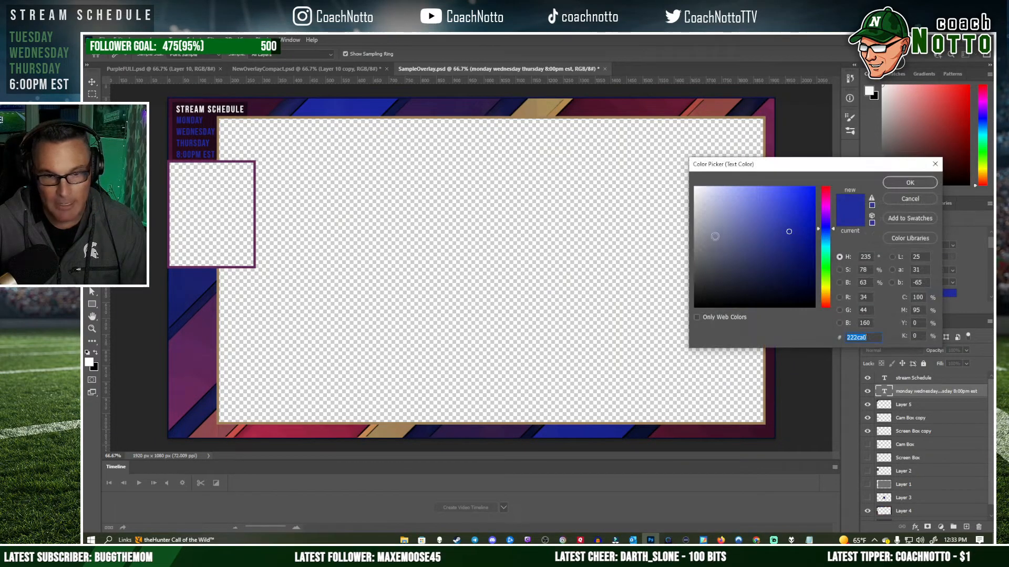
left_click(717, 226)
left_click_drag(717, 226, 745, 186)
key("Return")
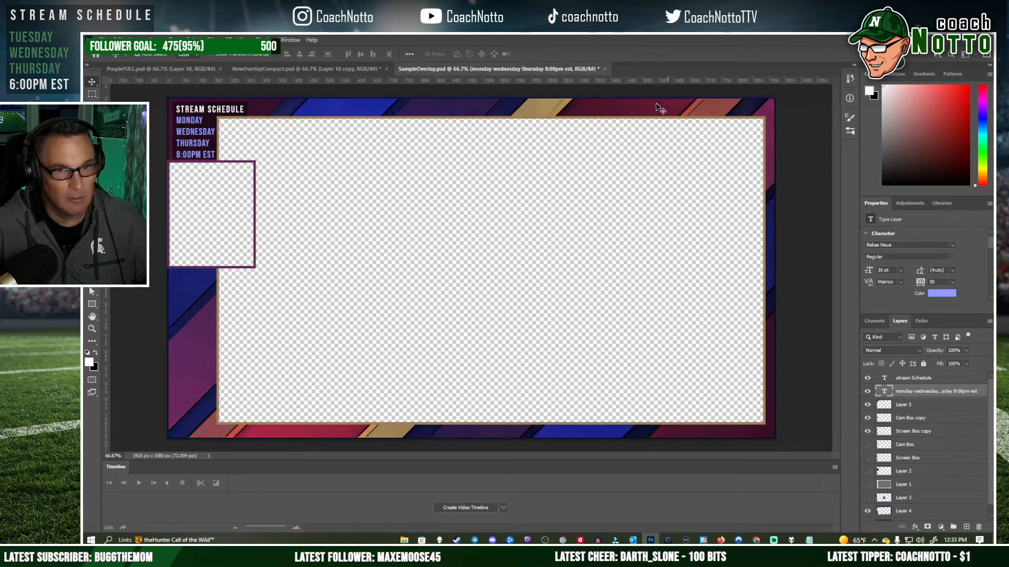
Save the SampleOverlay document and export it as a PNG named SampleOverlay in the Friday Stream folder
left_click(368, 69)
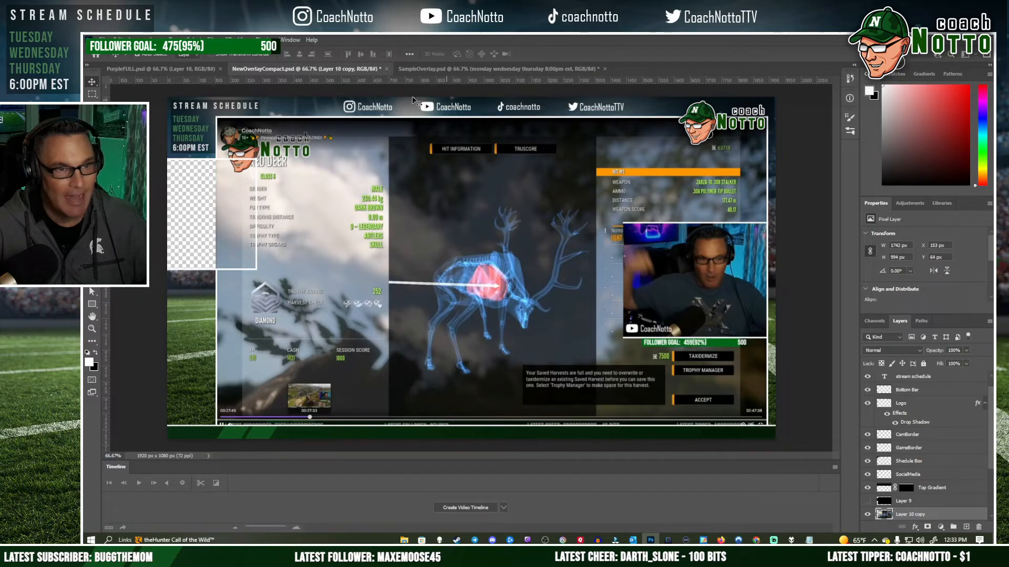
left_click(473, 69)
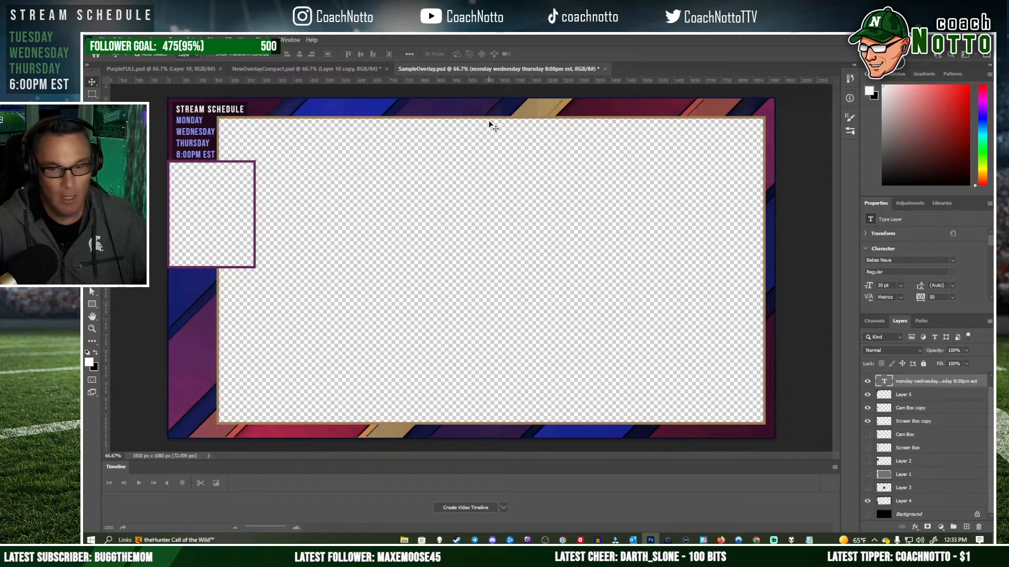
key("ctrl+s")
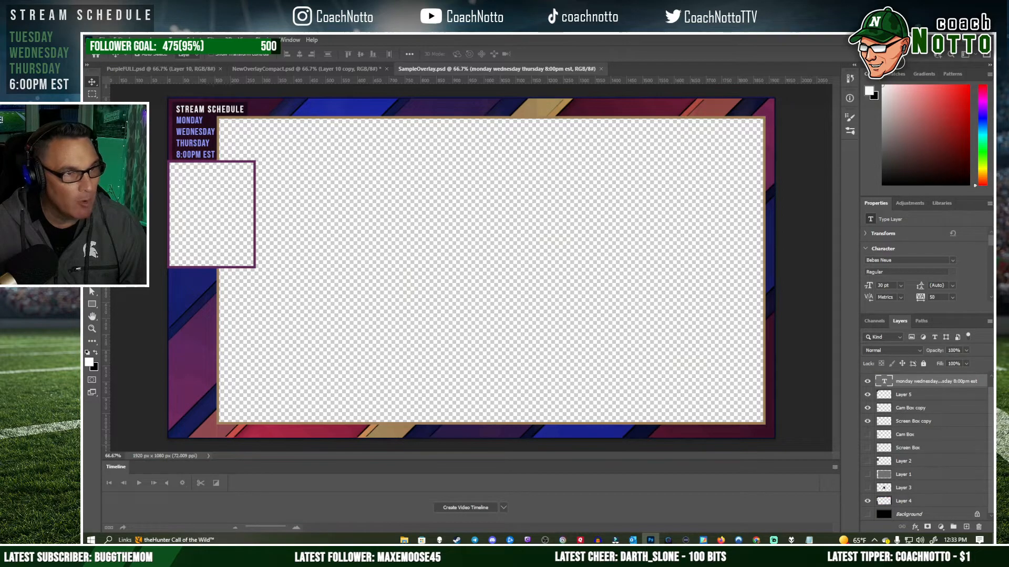
left_click(102, 40)
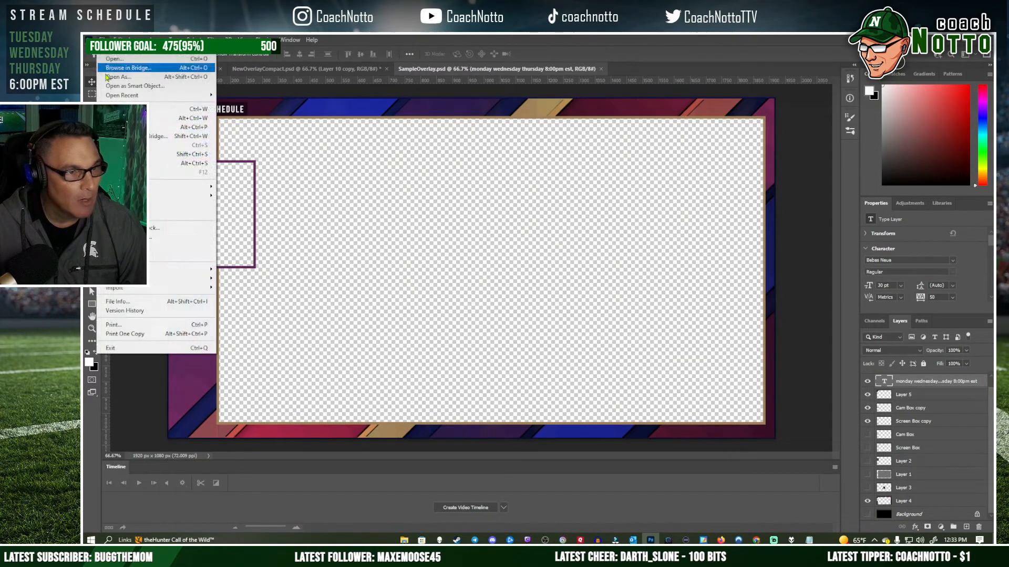
mouse_move(126, 187)
left_click(254, 187)
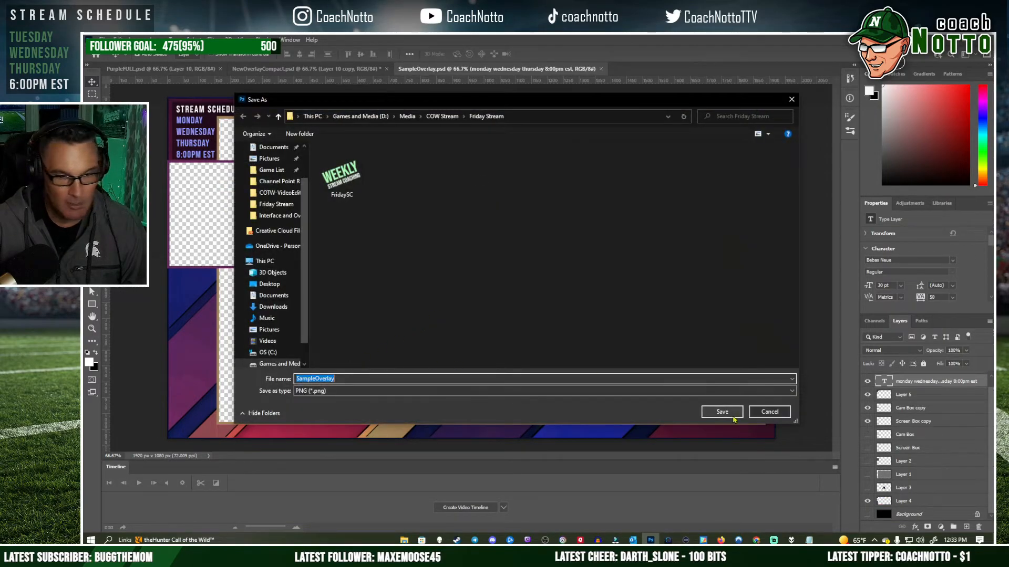
left_click(722, 412)
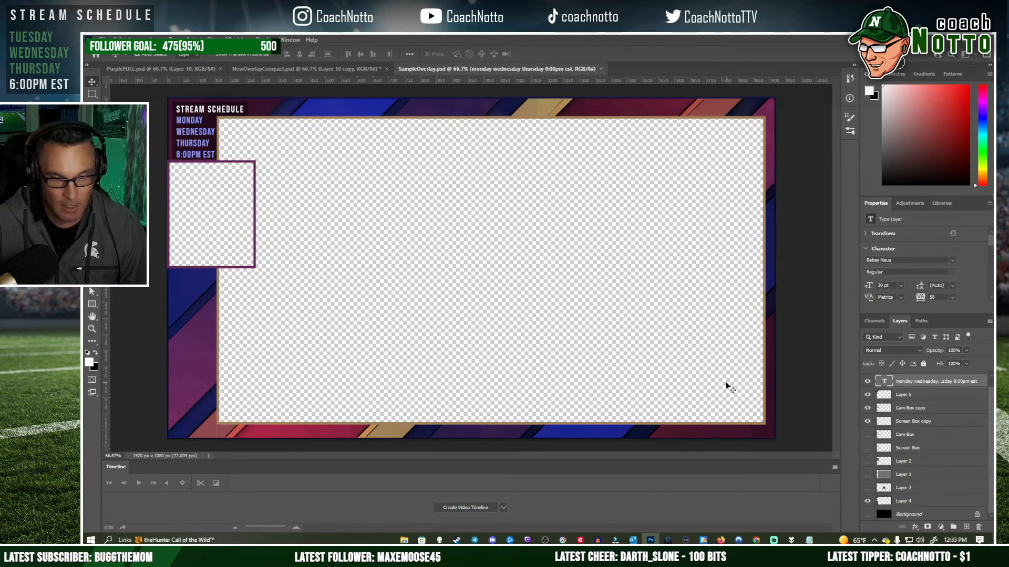
Switch to Streamlabs Desktop and add a new image source named Overlay to the Creating Overlays scene
left_click(773, 541)
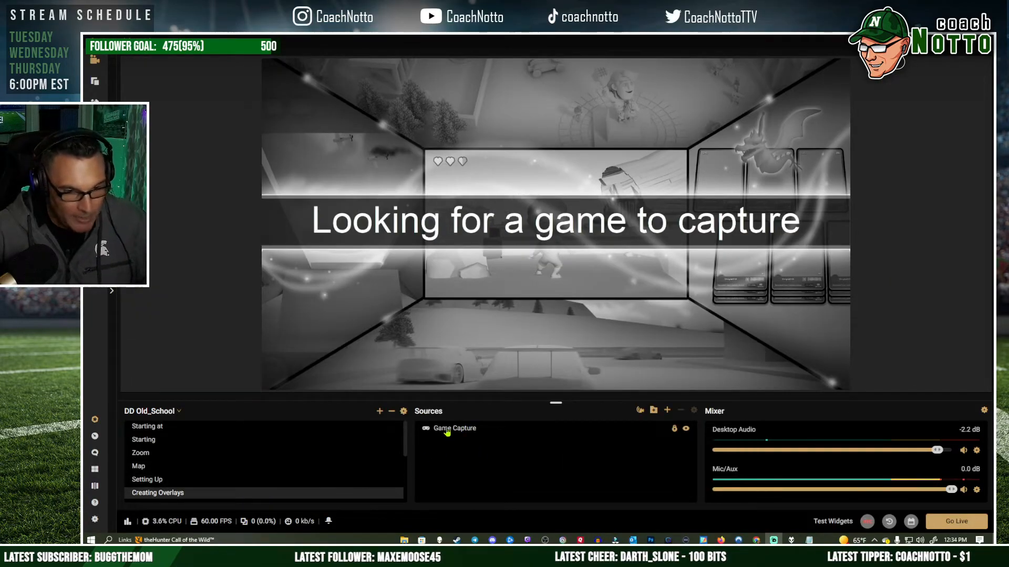
left_click(456, 431)
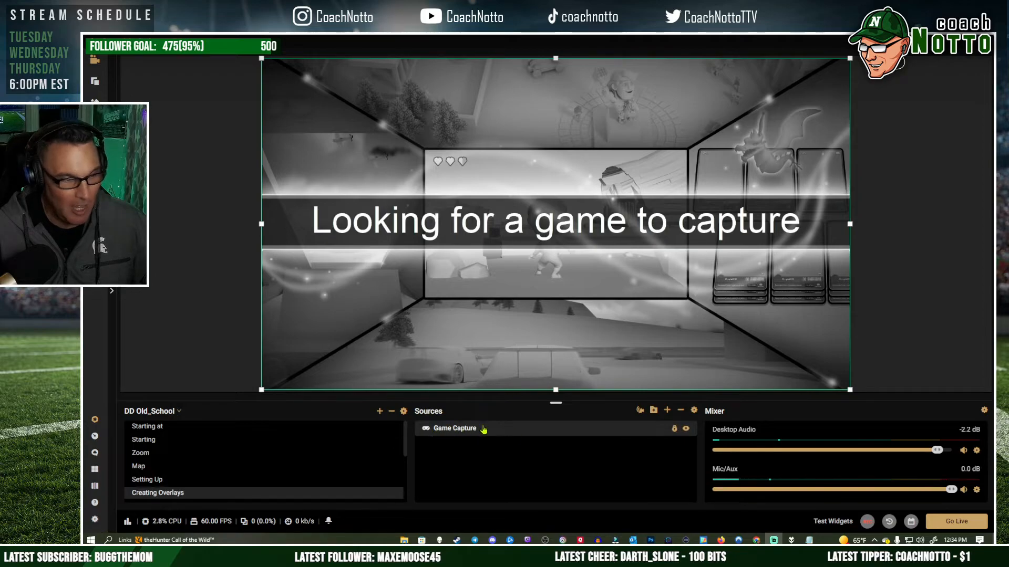
left_click(666, 411)
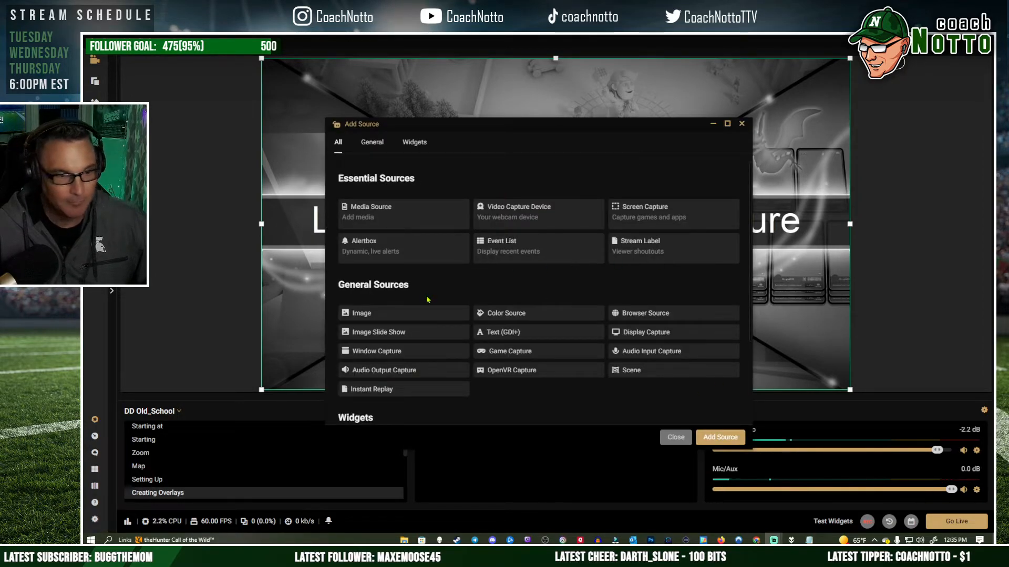
left_click(418, 317)
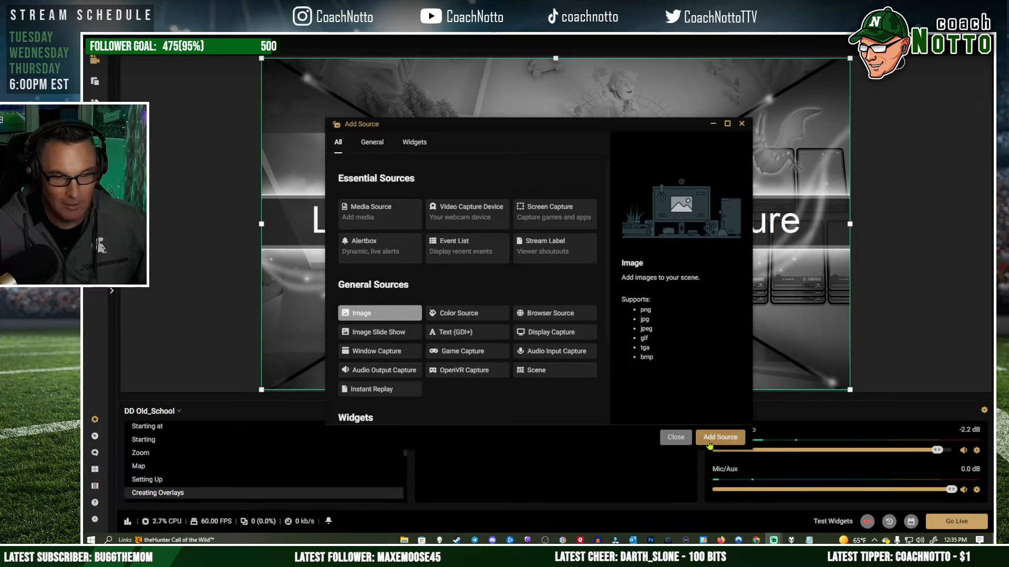
left_click(719, 438)
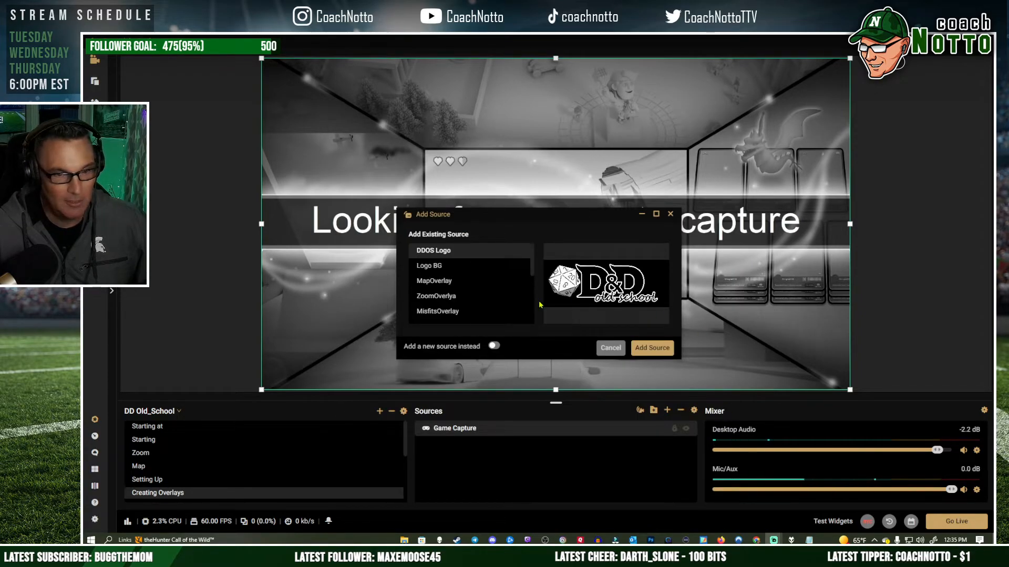
left_click(493, 346)
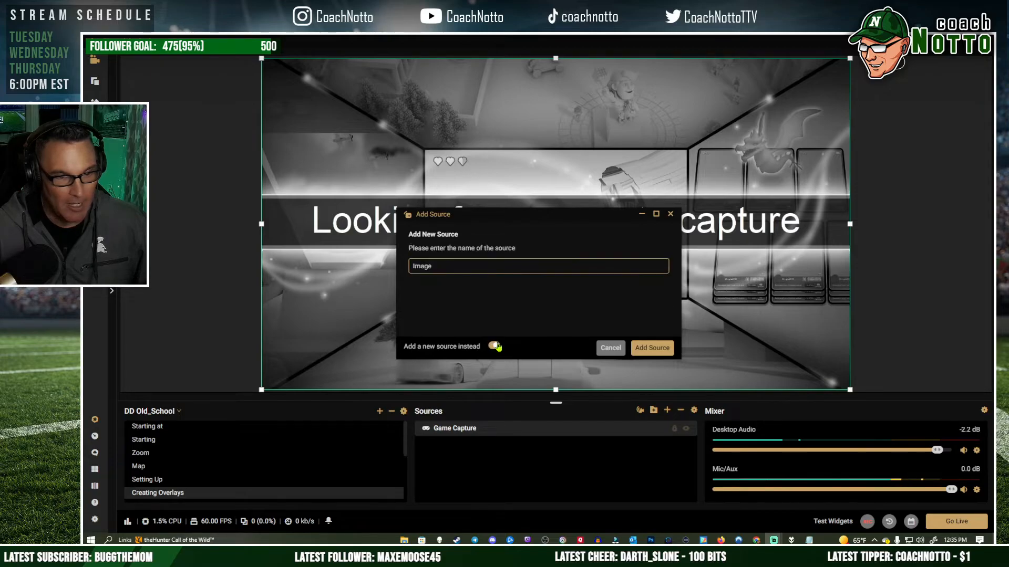
type("Overlay")
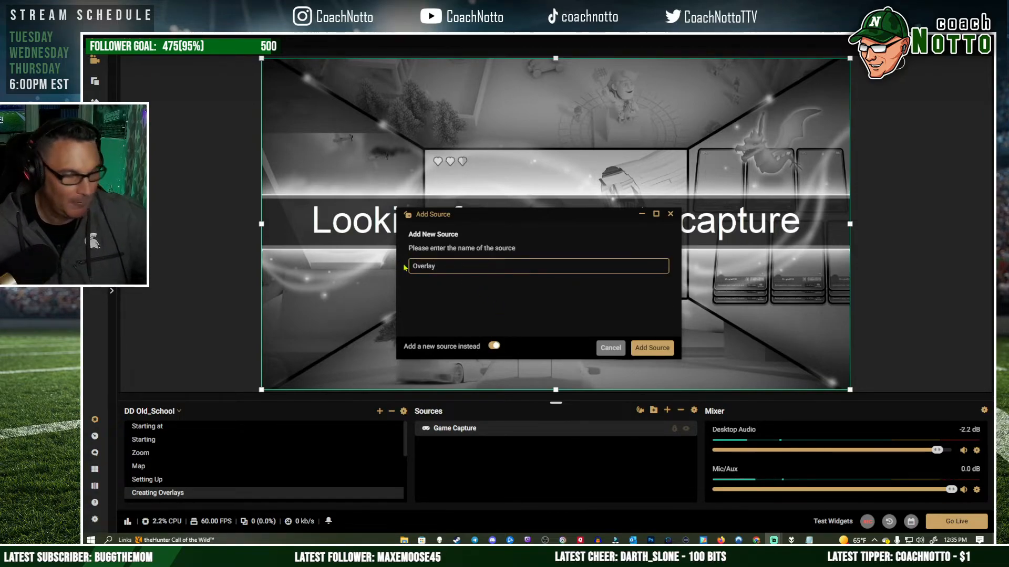
key("Return")
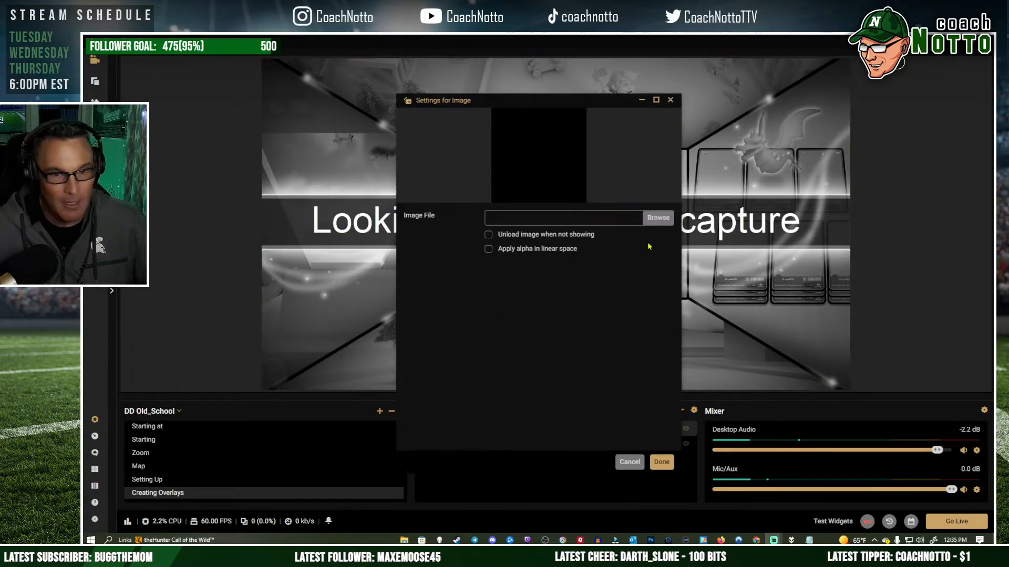
Load the SampleOverlay PNG from the Friday Stream folder into the Overlay source and lock that source
left_click(653, 225)
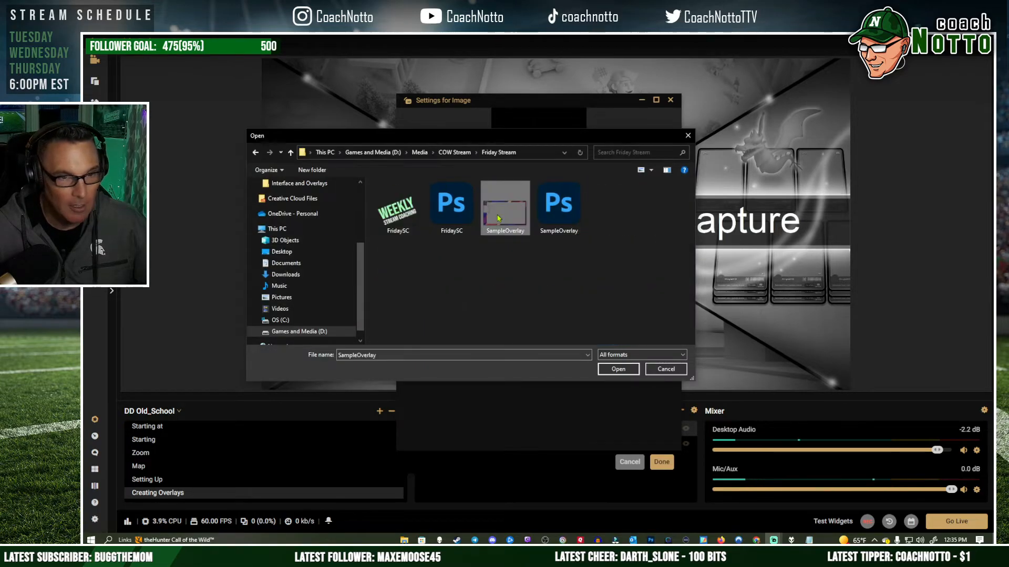
double_click(498, 218)
left_click(661, 462)
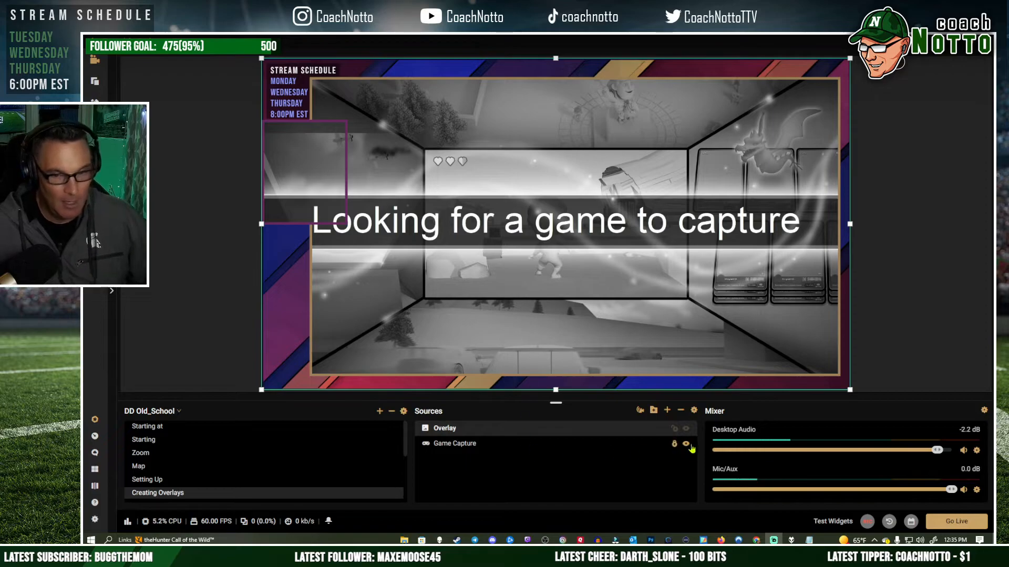
left_click(674, 428)
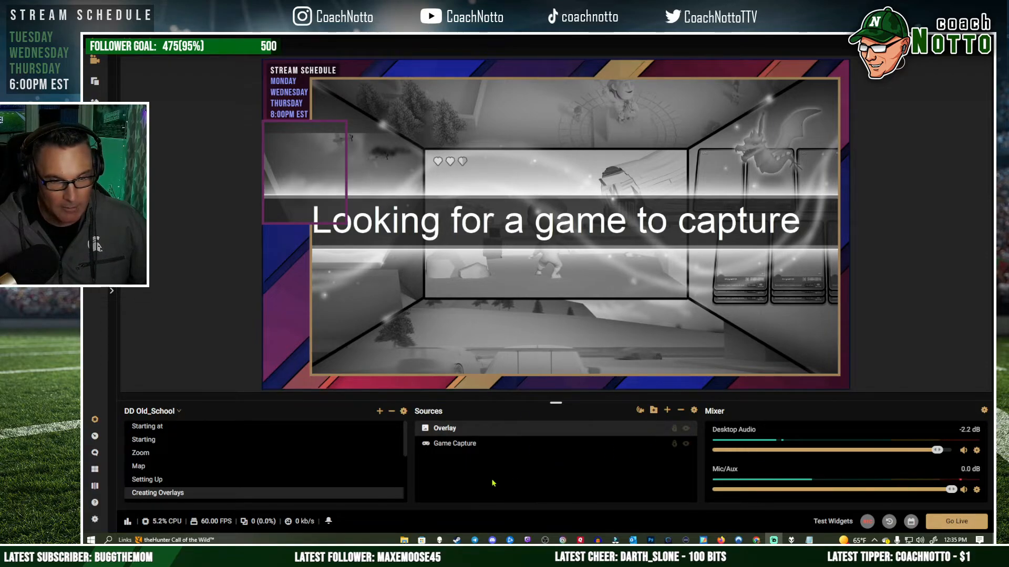
Scale the Game Capture source to fit inside the overlay's gold-bordered game cut-out, and lock it
left_click(489, 445)
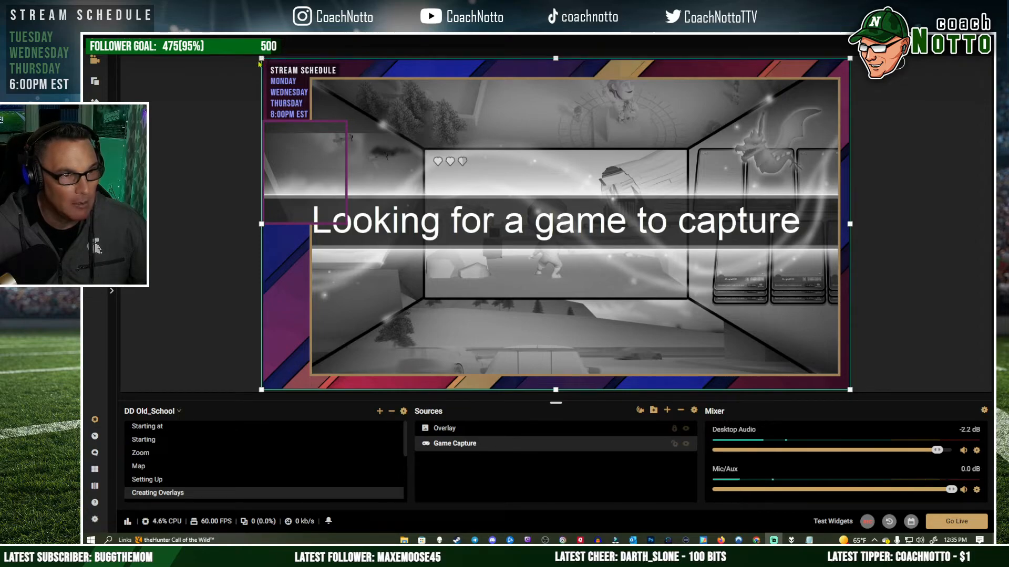
left_click_drag(261, 57, 350, 111)
left_click_drag(849, 383, 838, 374)
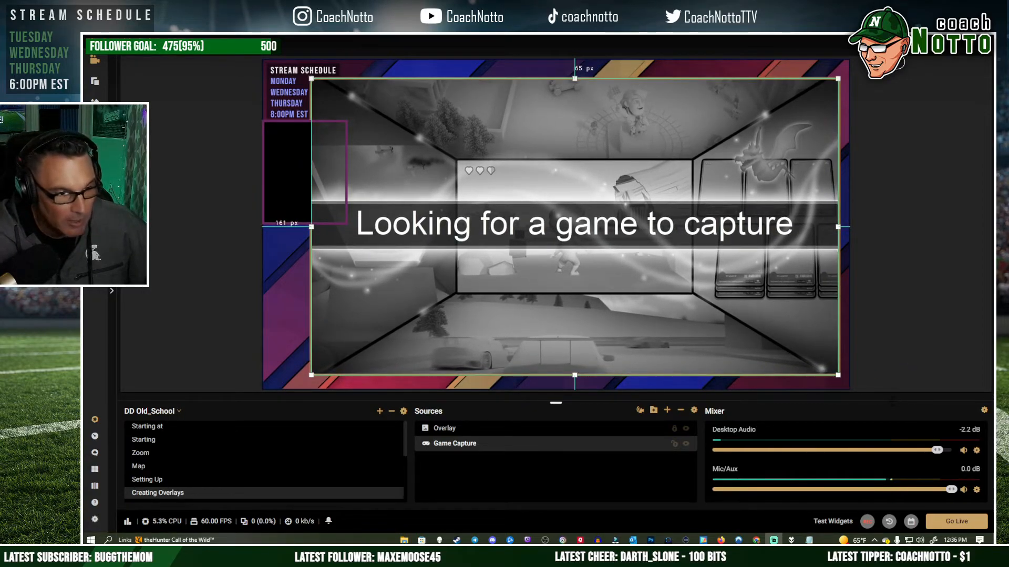
left_click(890, 360)
left_click(735, 289)
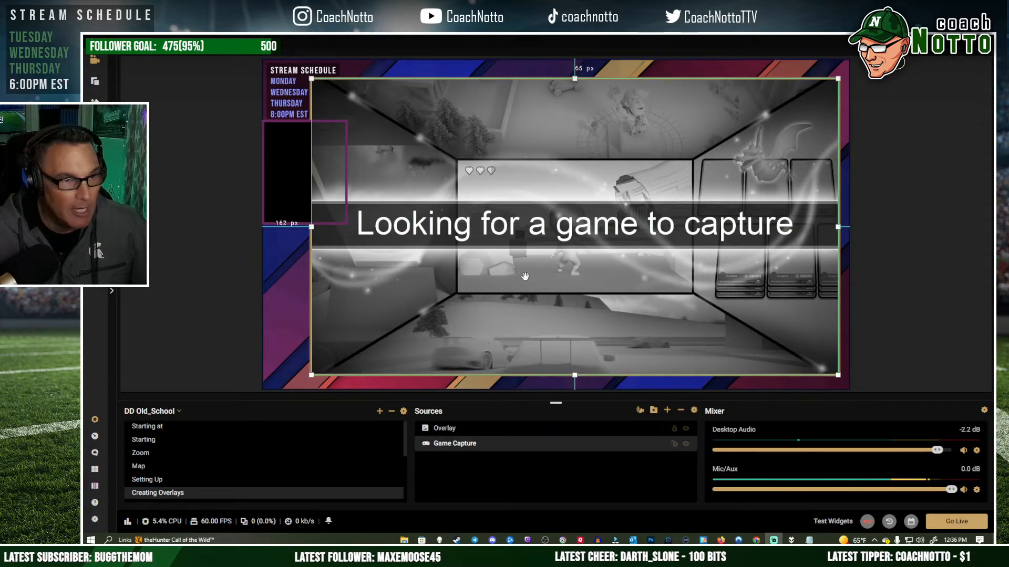
left_click(672, 446)
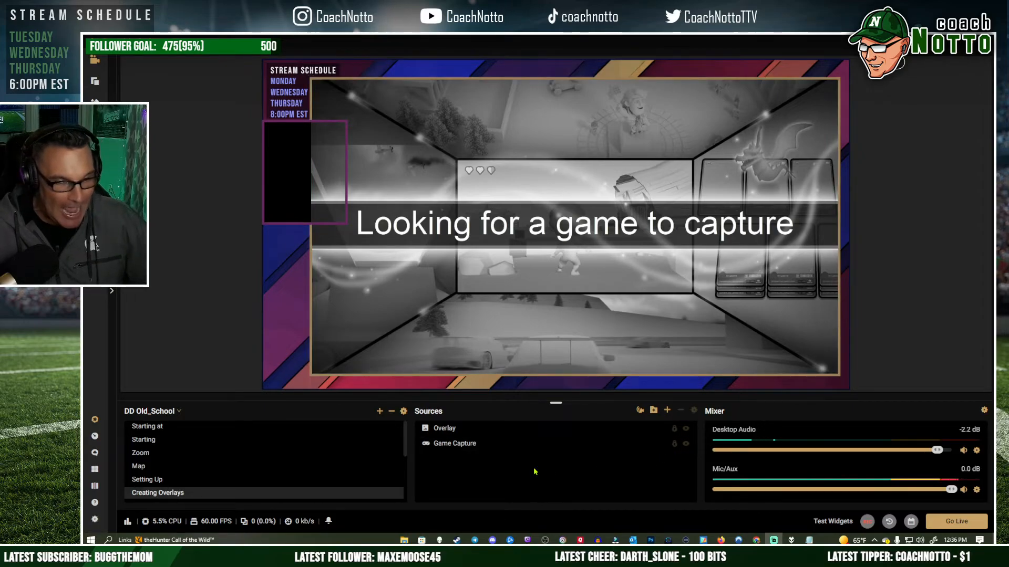
Add a Video Capture Device source for the webcam to the scene
left_click(667, 410)
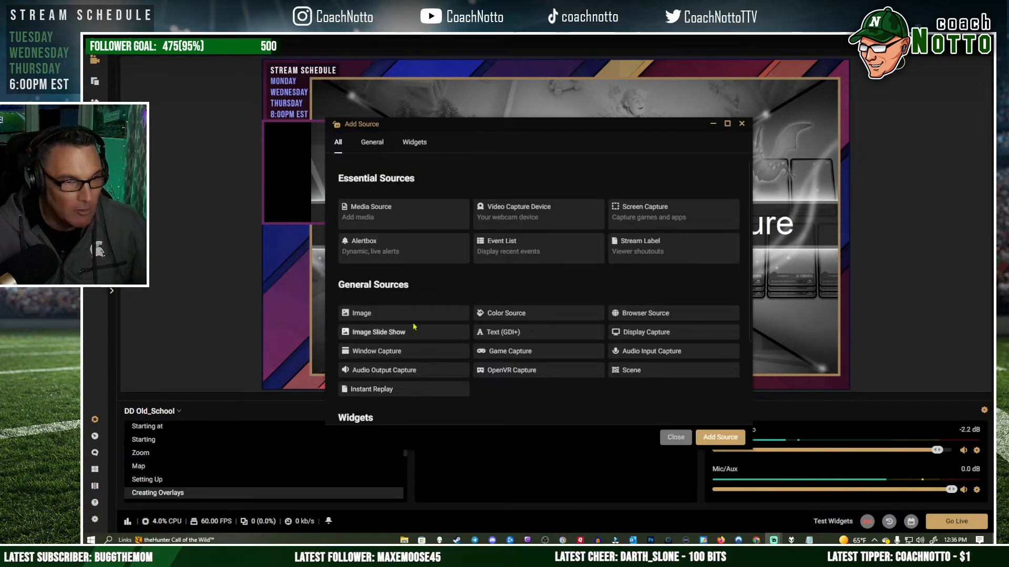
left_click(530, 220)
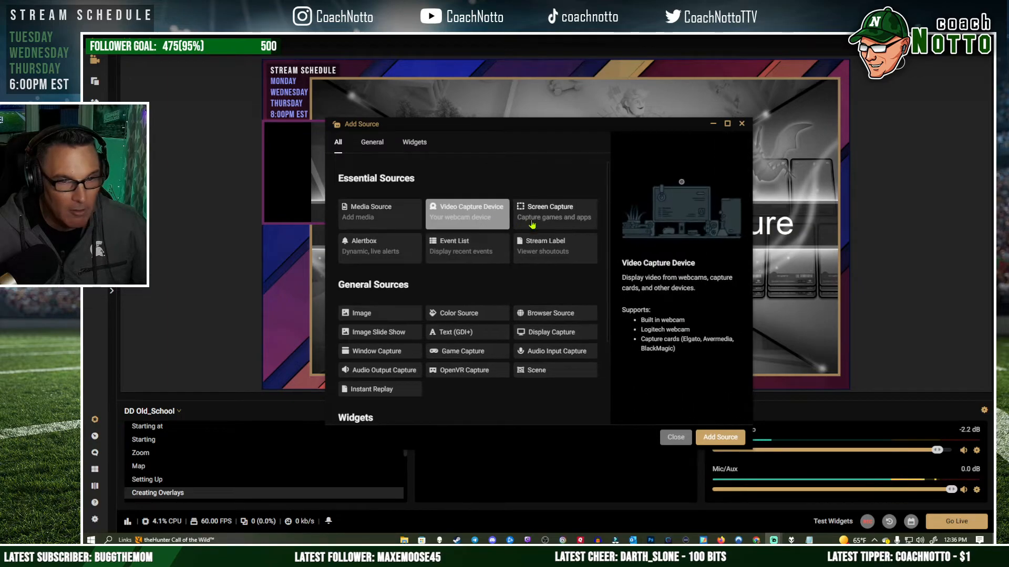
left_click(720, 437)
left_click(663, 462)
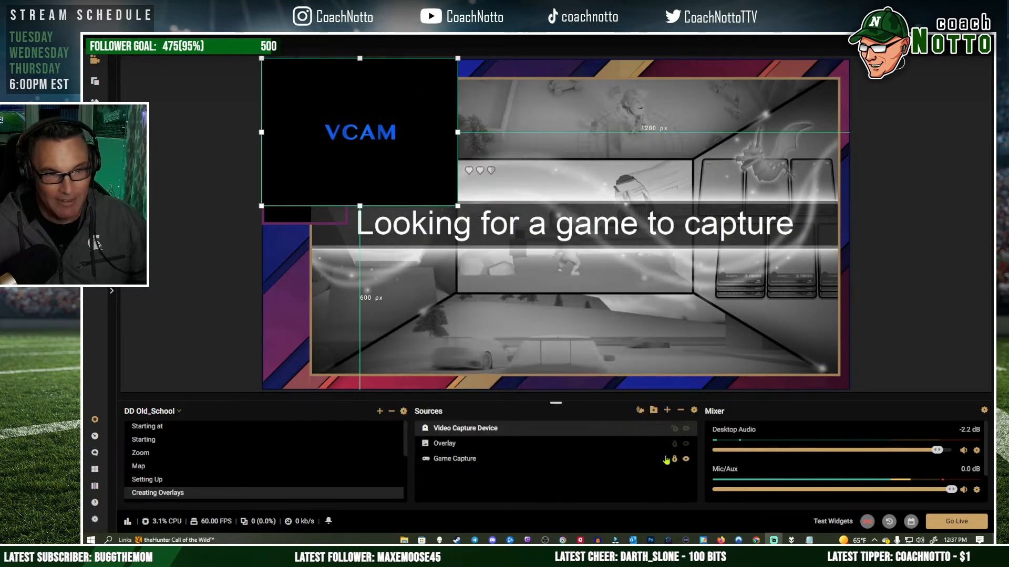
Place the Video Capture Device beneath the Overlay source at the camera cut-out and shrink it to roughly the cut-out's height
mouse_move(398, 174)
left_mouse_down()
mouse_move(429, 206)
mouse_move(420, 240)
mouse_move(398, 239)
left_mouse_up()
left_click_drag(470, 428, 512, 449)
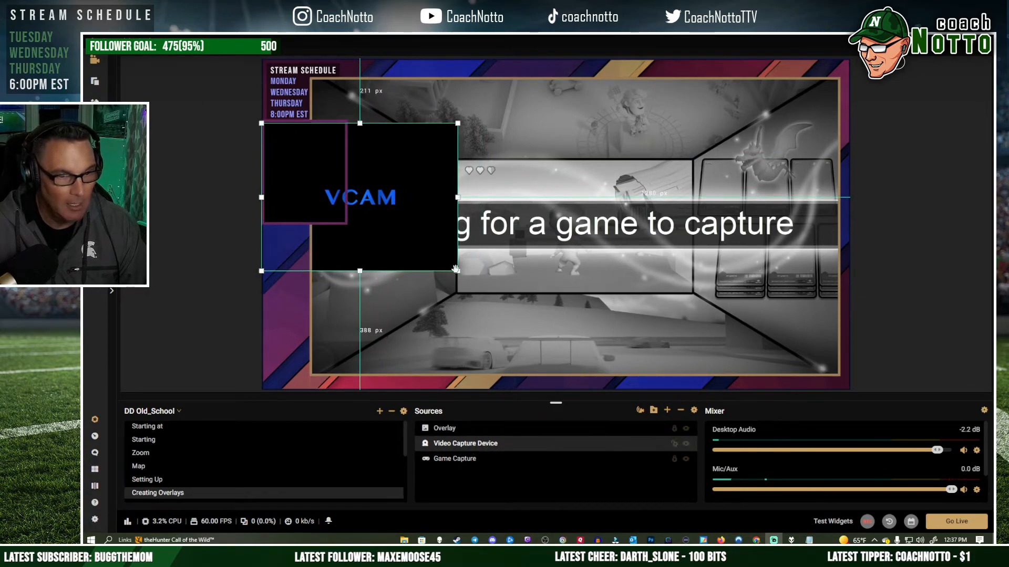
left_click_drag(454, 267, 402, 230)
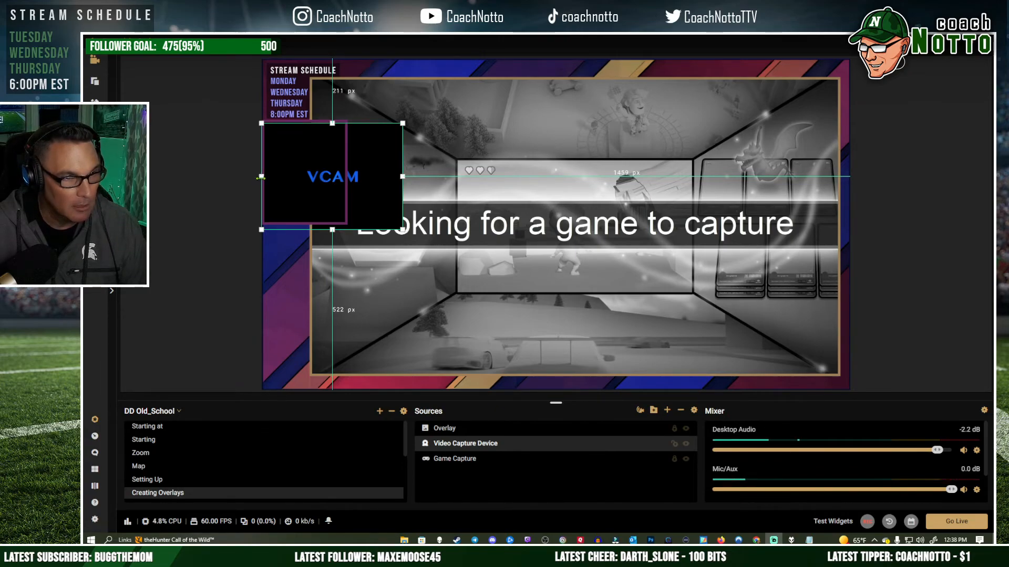
Crop the video capture to the edges of the purple-bordered camera cut-out, nudging it into alignment, and lock it
left_click_drag(261, 177, 286, 176)
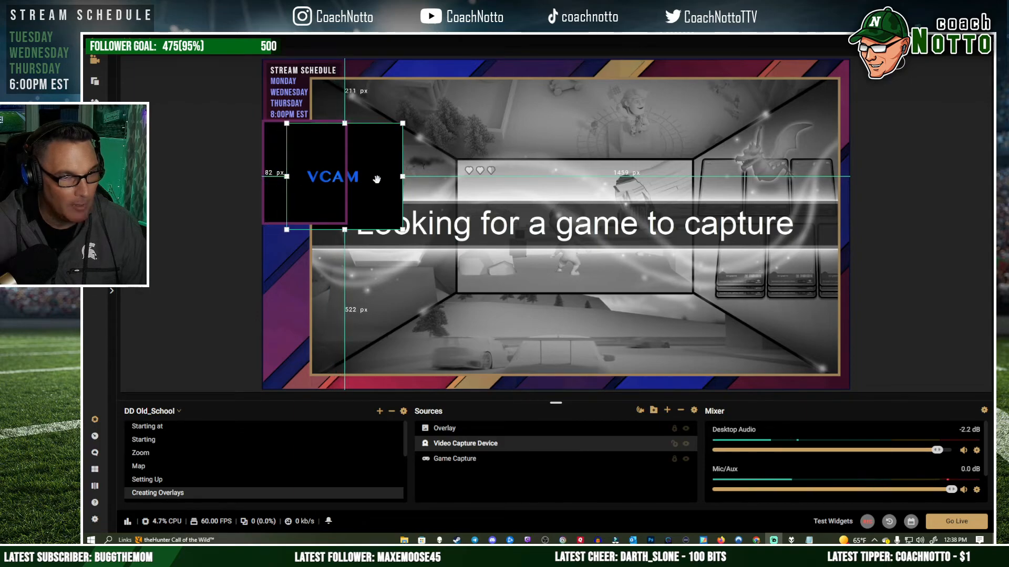
left_click_drag(405, 182, 377, 183)
mouse_move(286, 178)
left_mouse_down()
mouse_move(307, 178)
mouse_move(289, 178)
left_mouse_up()
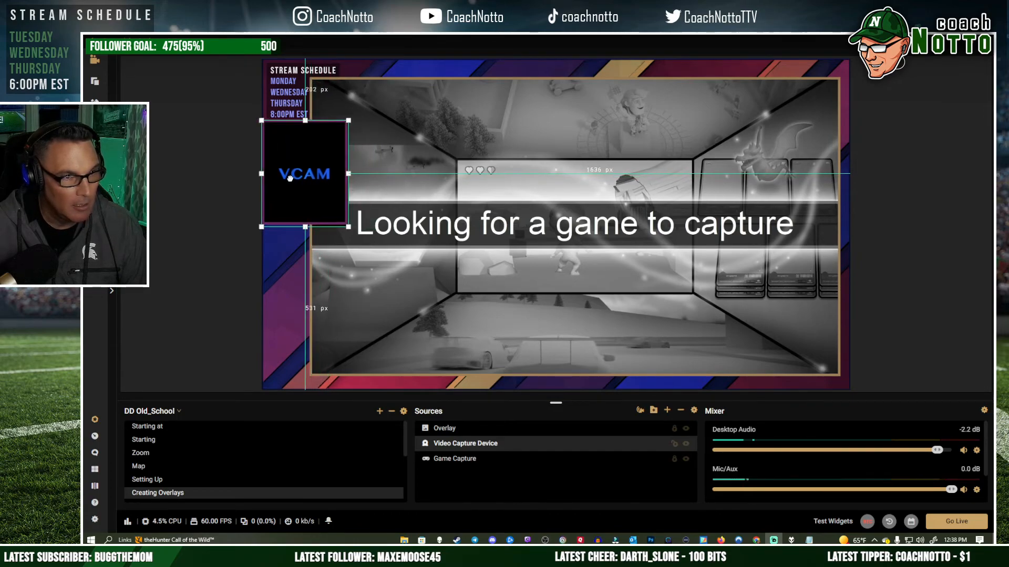
left_click_drag(305, 226, 304, 223)
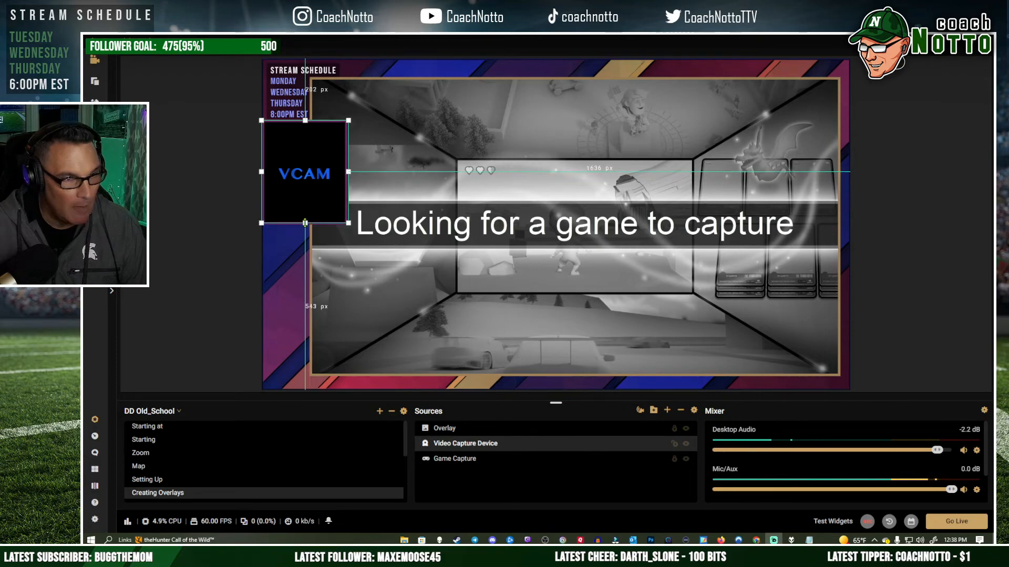
left_click_drag(348, 172, 345, 172)
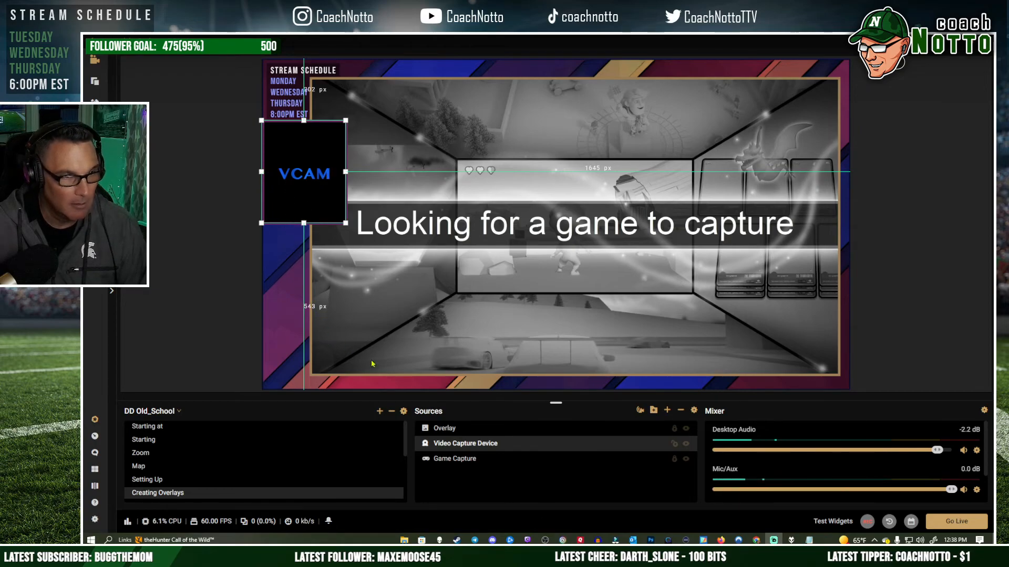
key("Down")
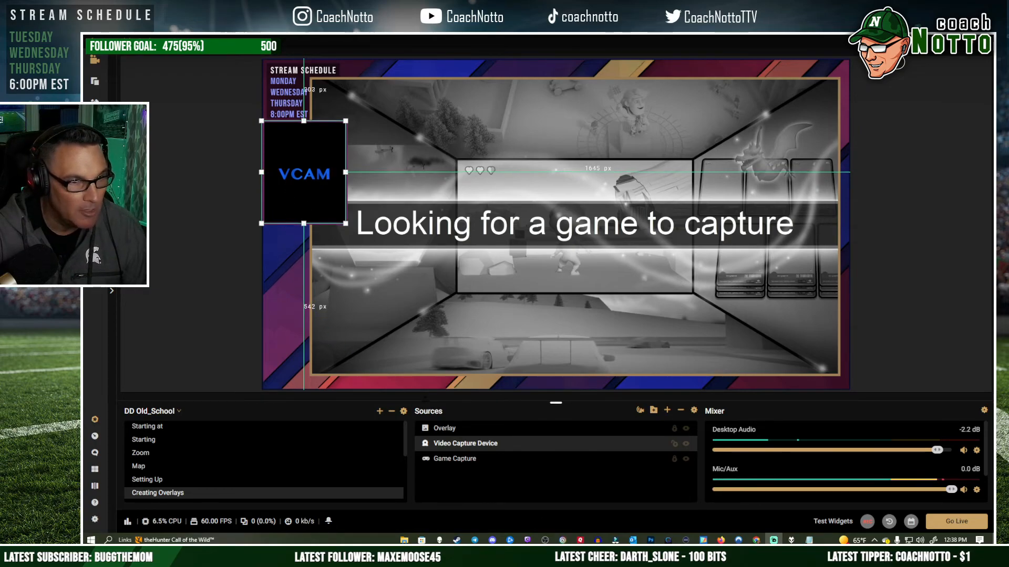
key("Right")
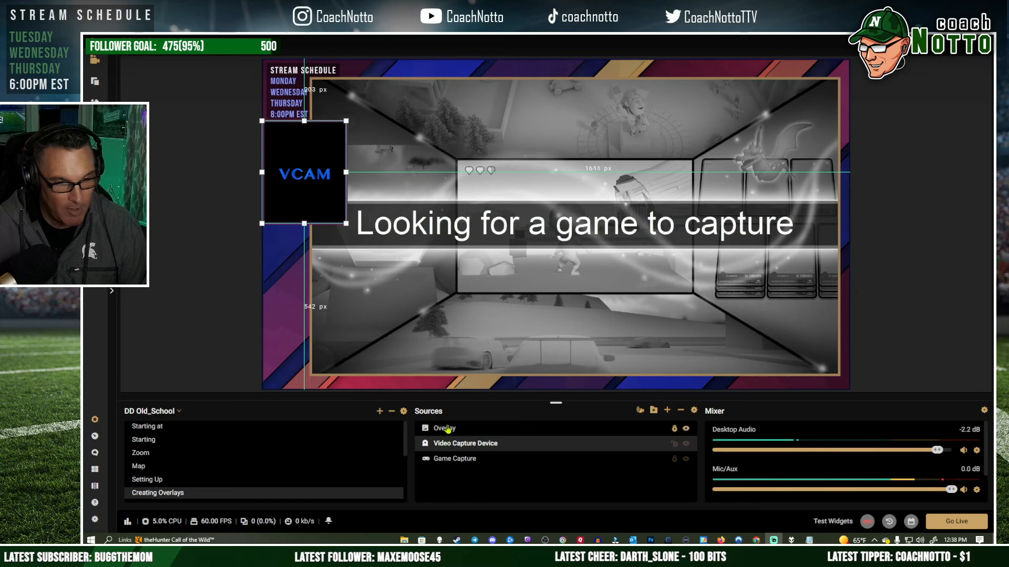
left_click(518, 470)
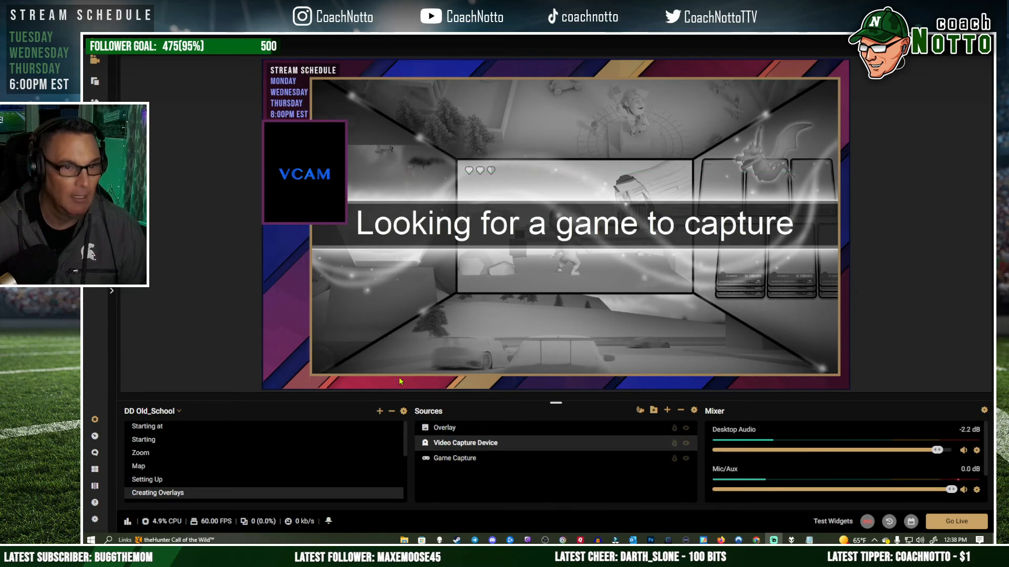